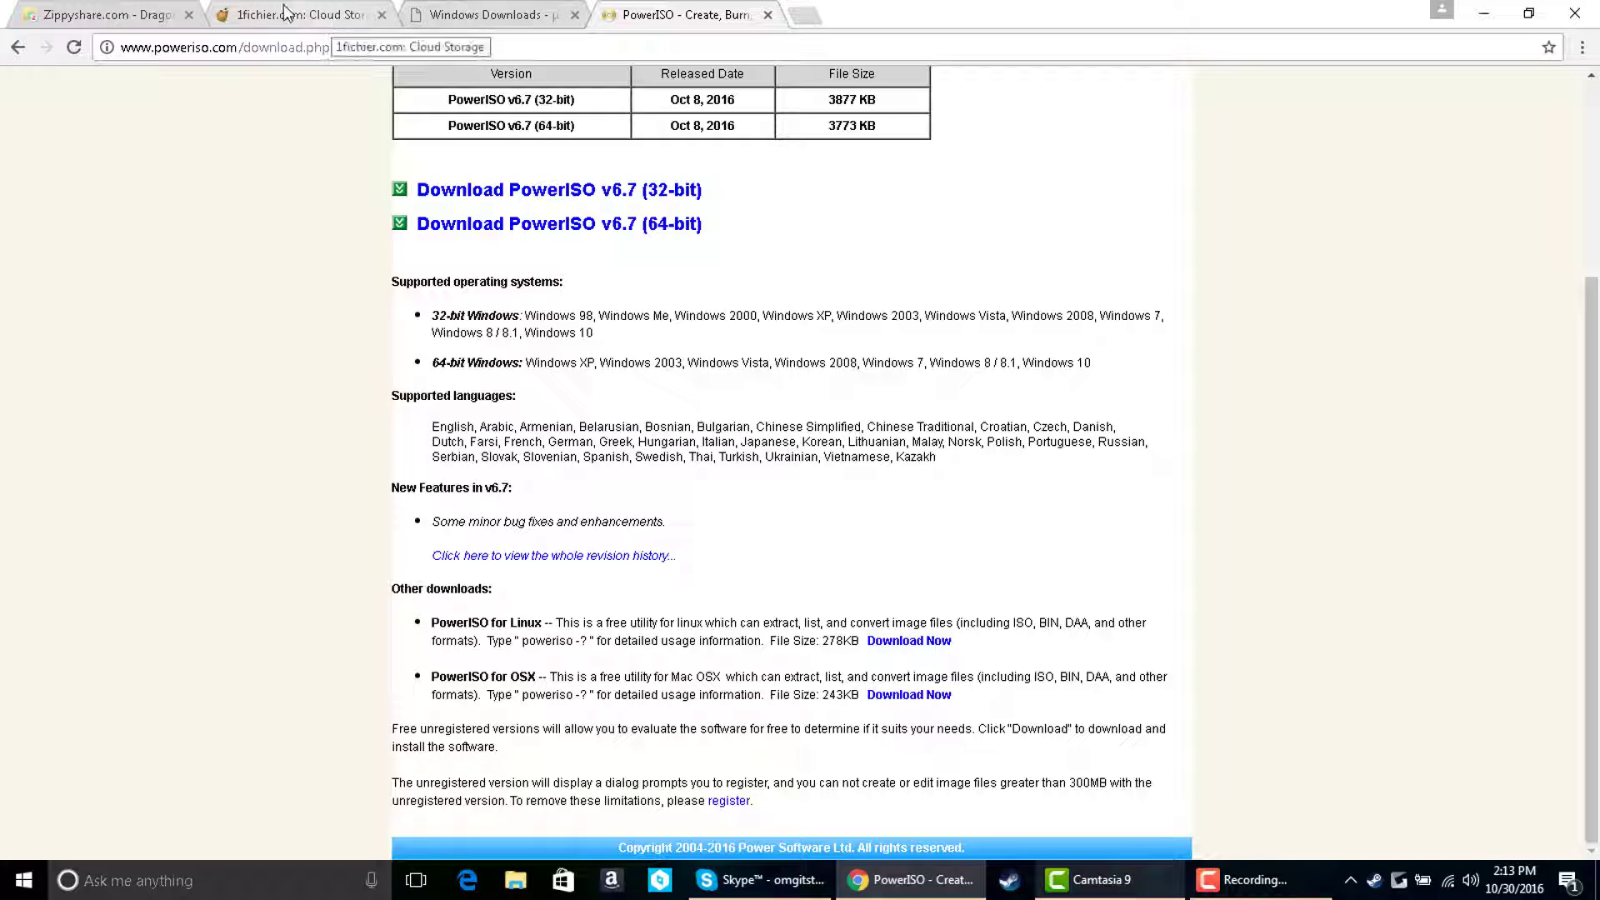
Step: Compare the Zippyshare page for the Dragon.Ball.Xenoverse.2-CODEX torrent with the 1fichier direct download page
click(73, 23)
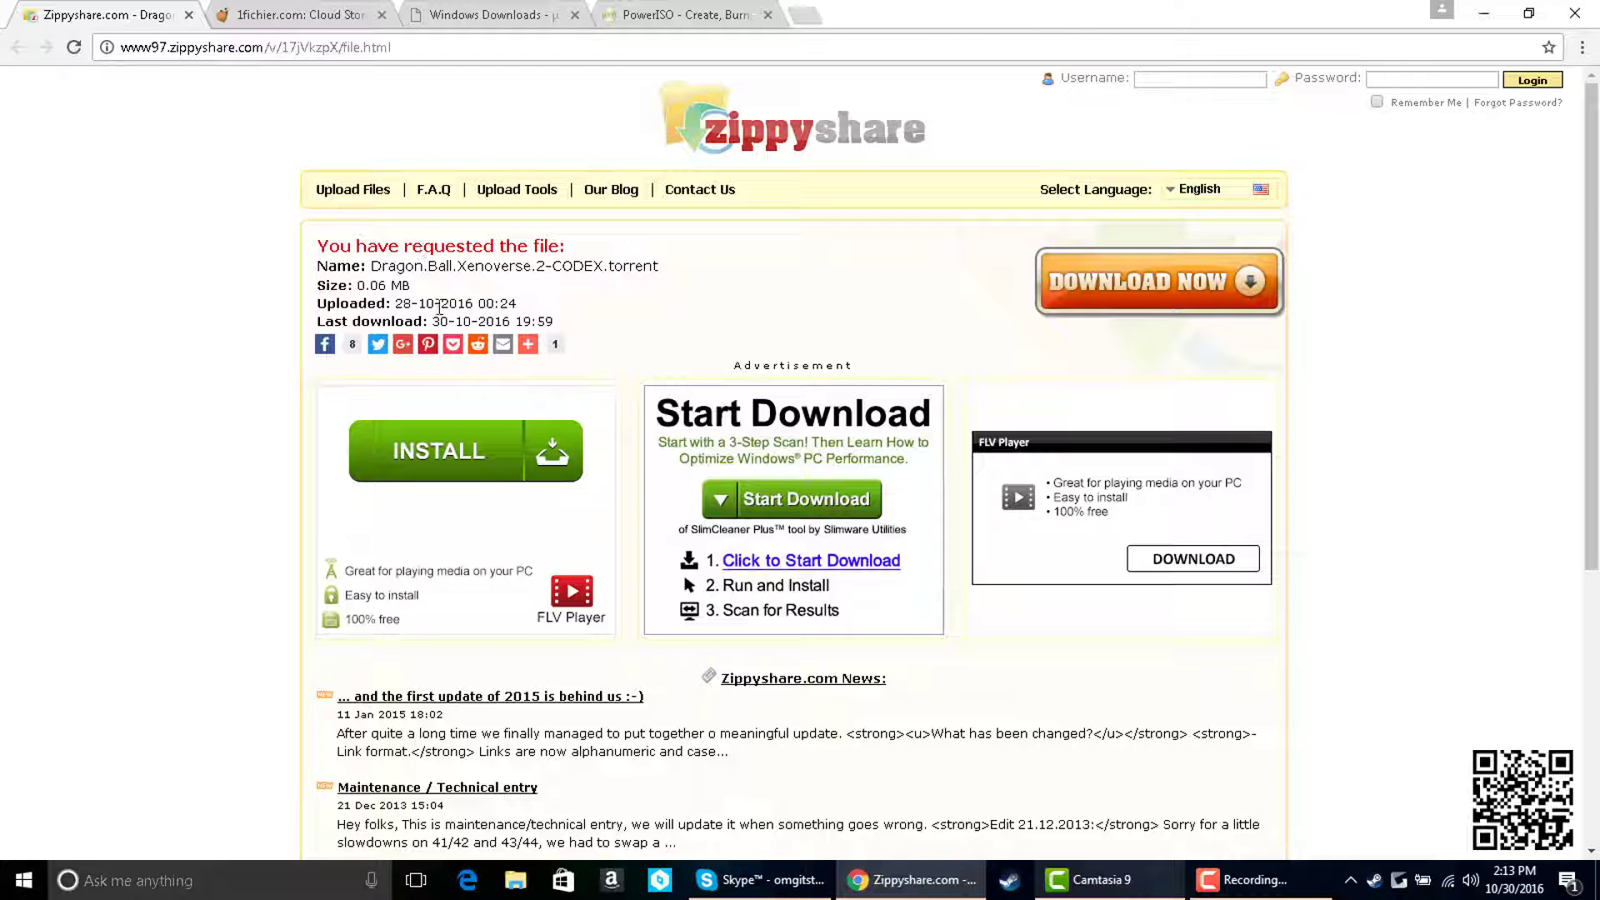
click(292, 14)
click(180, 9)
click(307, 12)
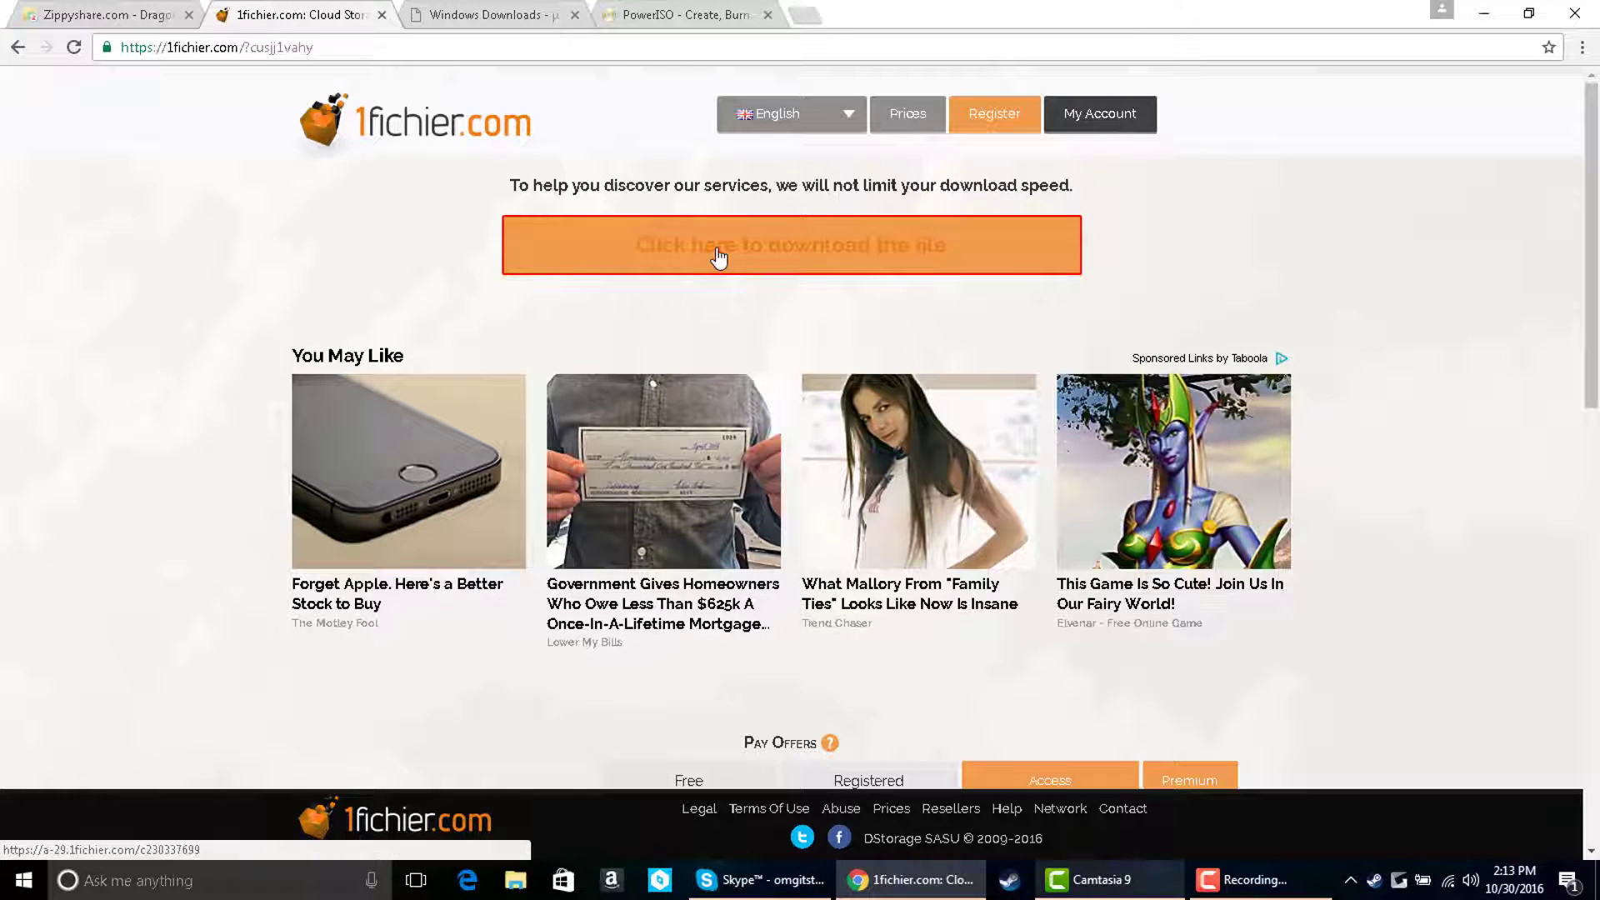
click(112, 12)
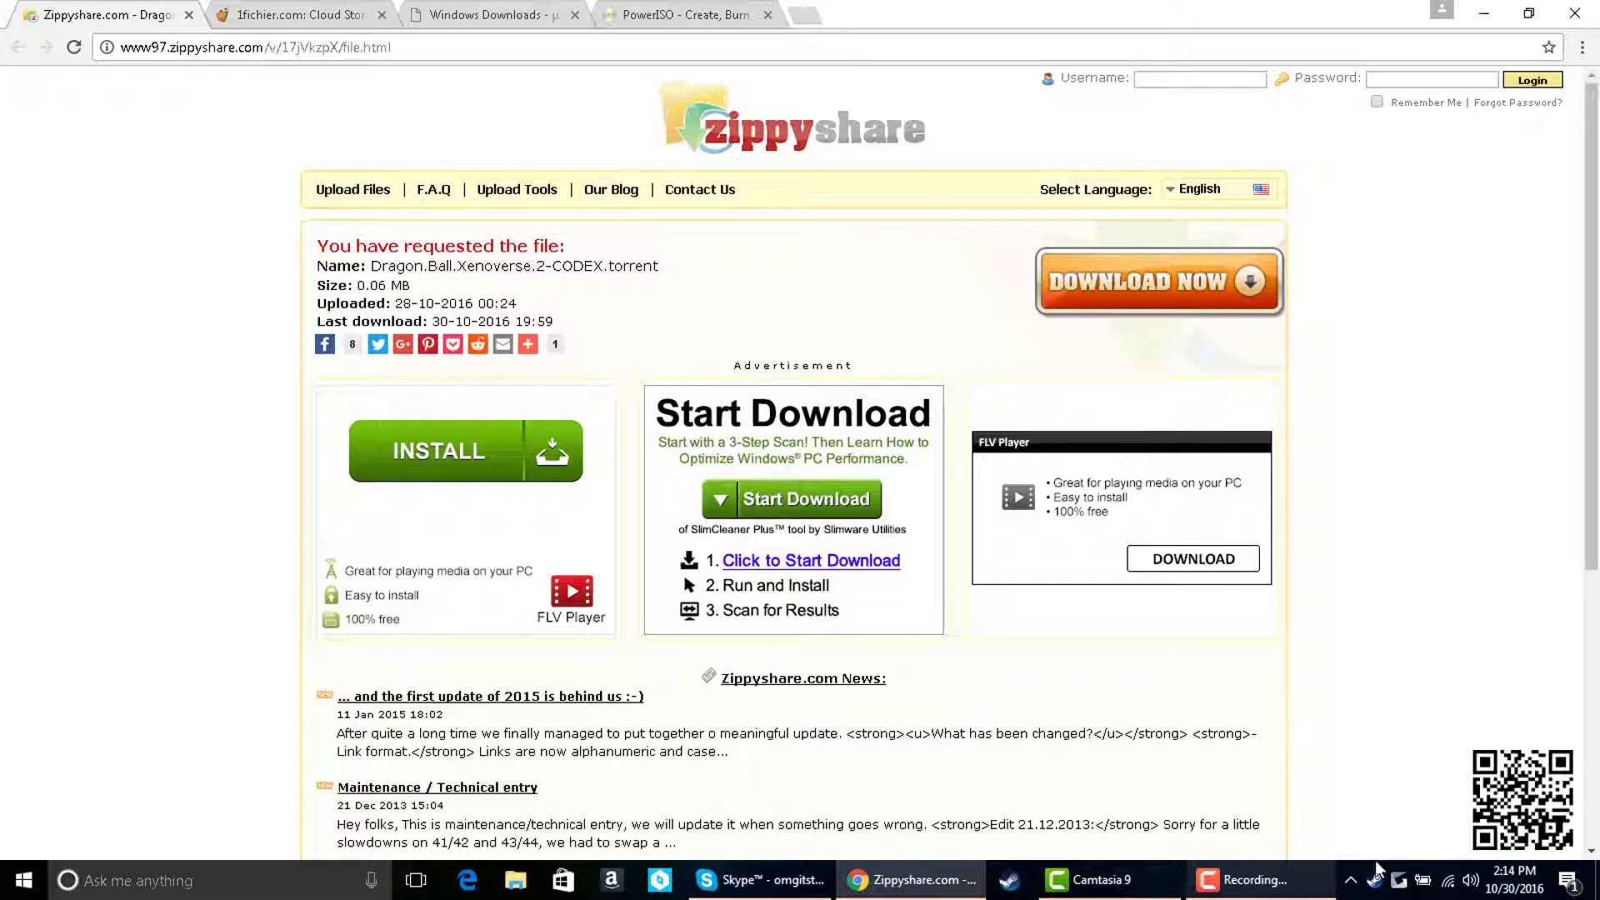
Step: Open µTorrent, examine the start options available for the Naruto Shippuden torrent, and close the window
click(1352, 881)
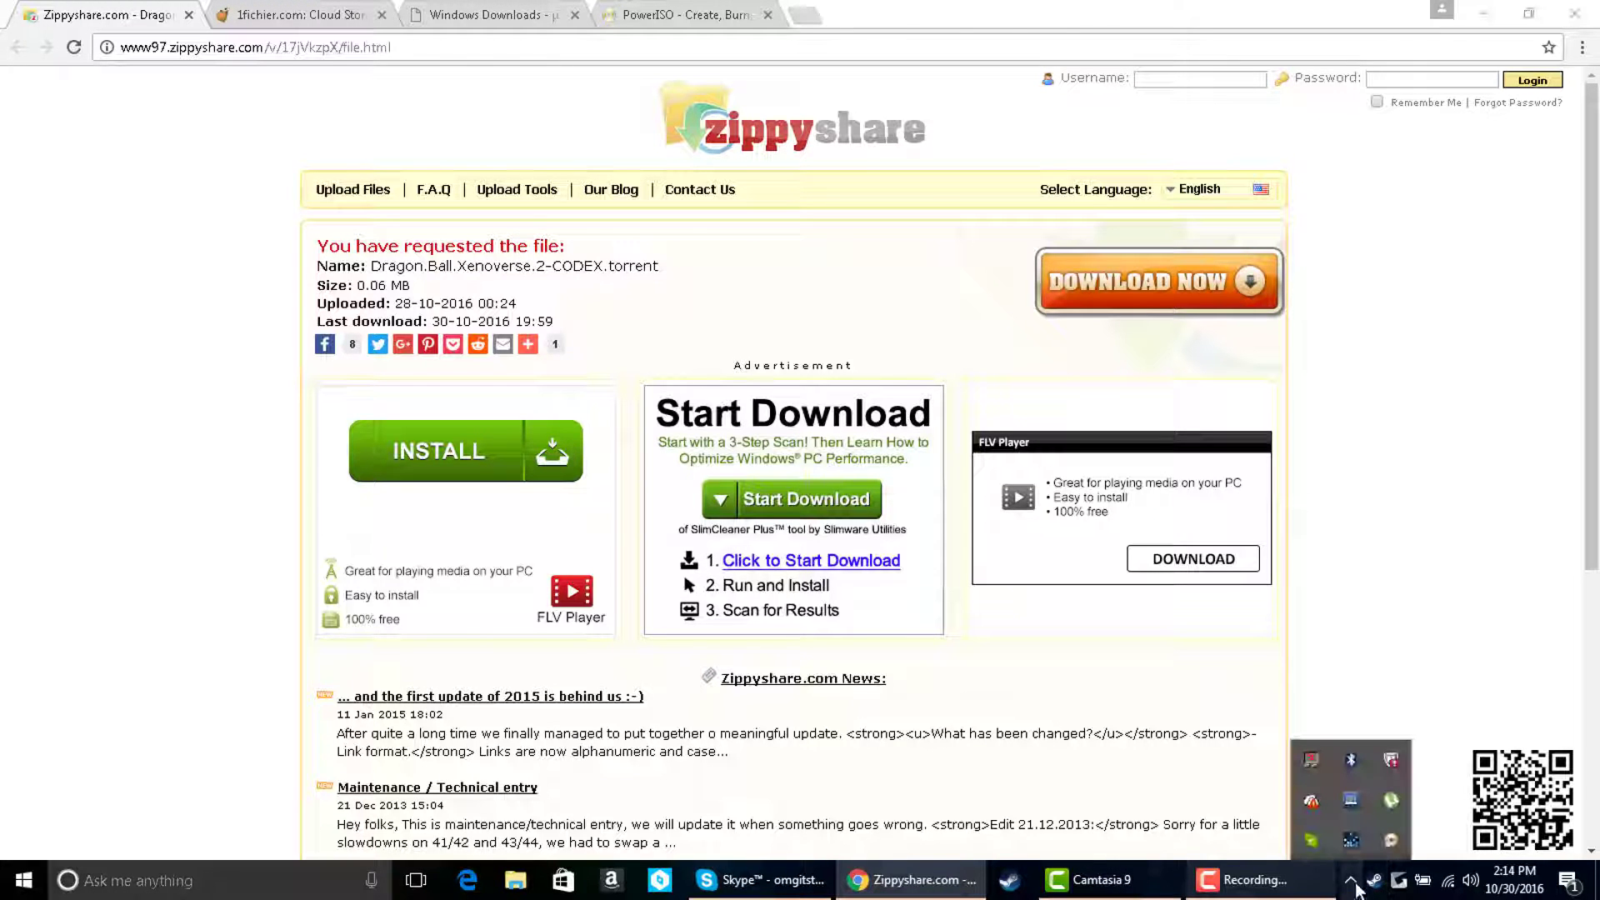
click(1391, 801)
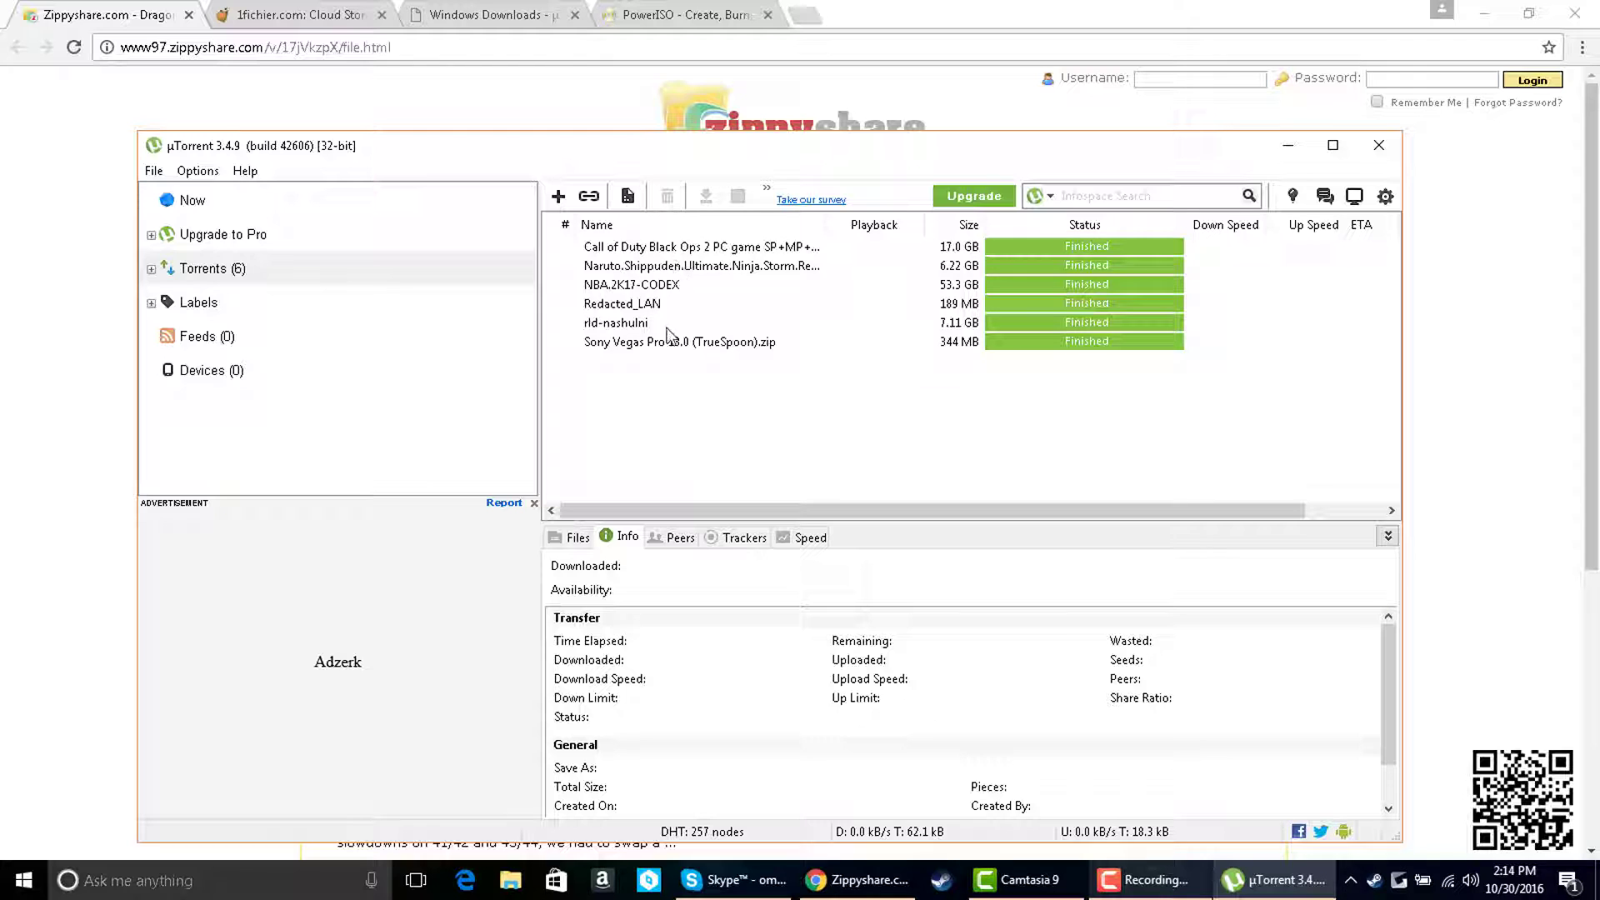
right_click(644, 265)
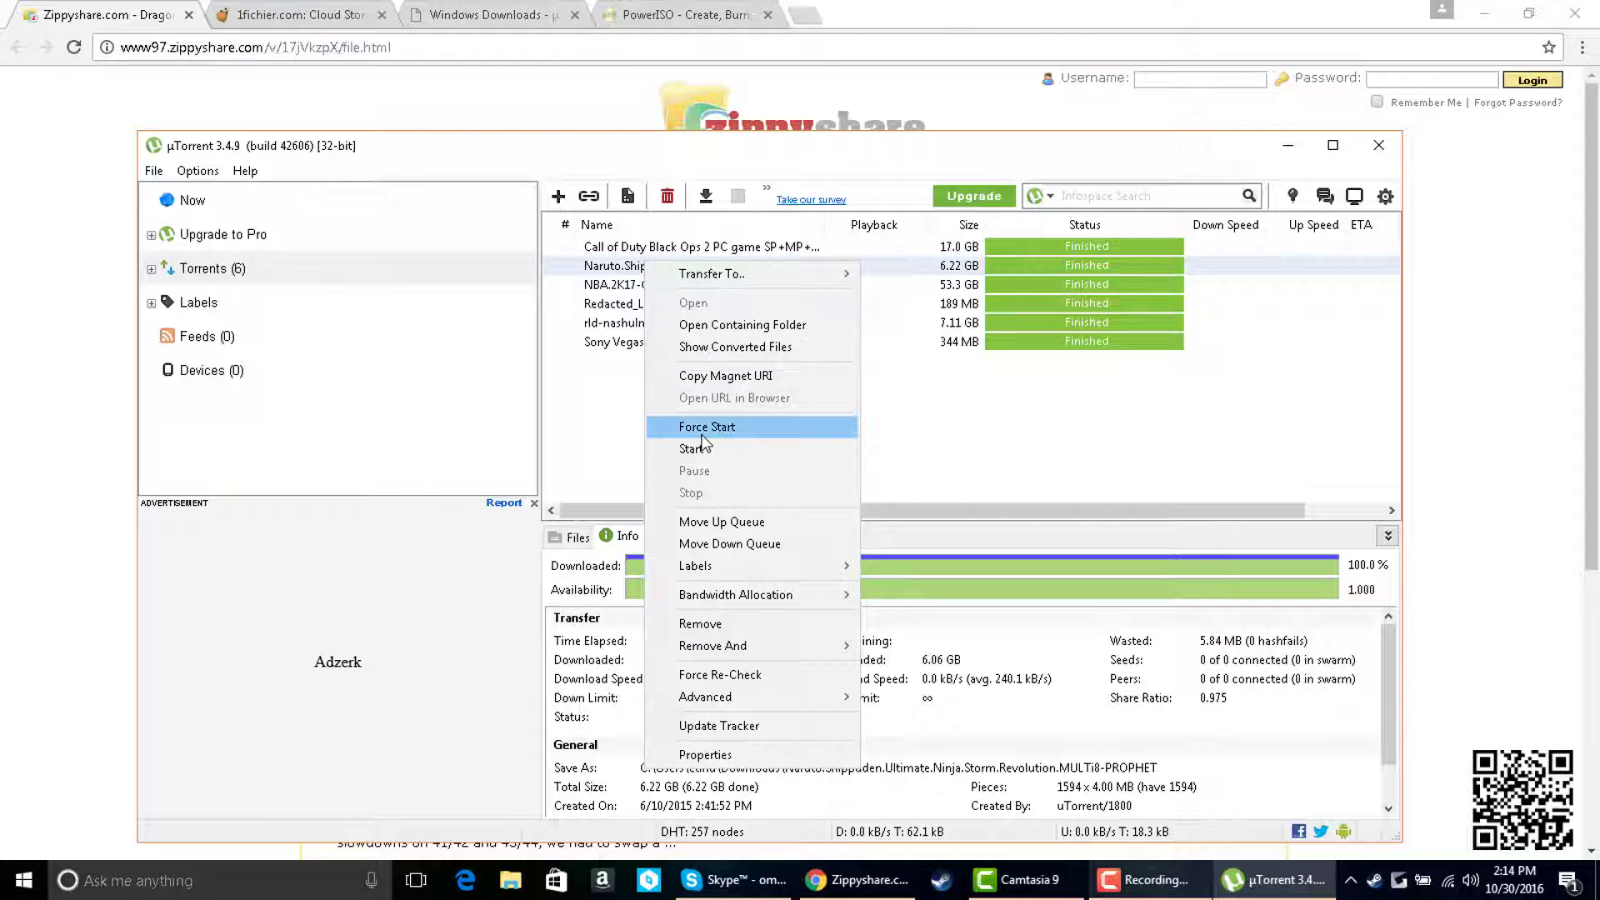
right_click(612, 265)
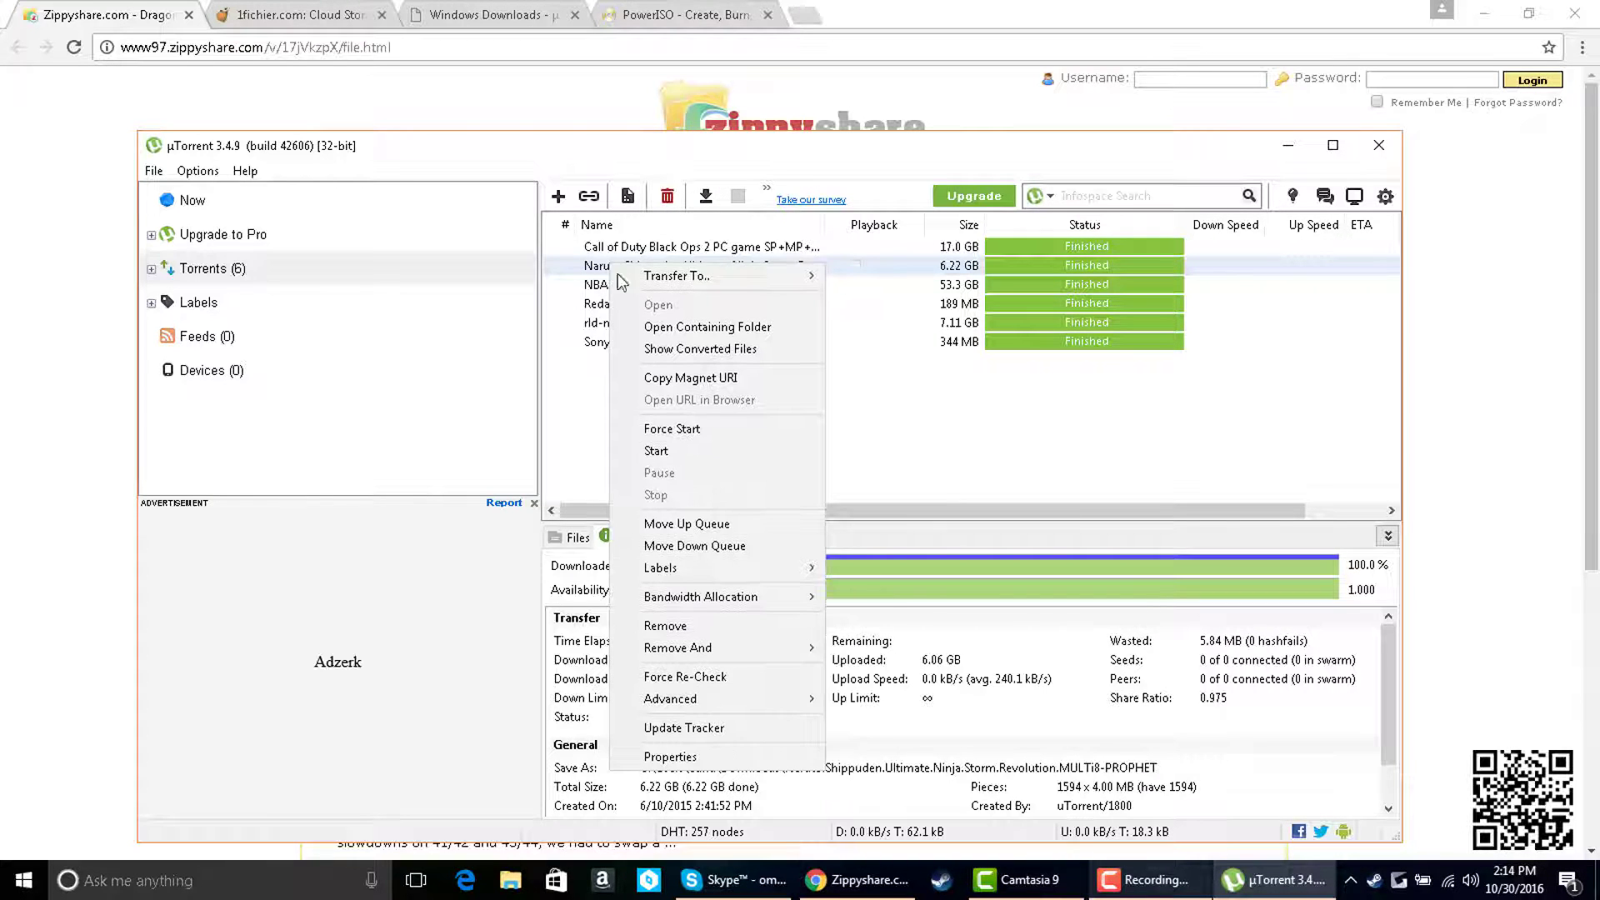
mouse_move(722, 601)
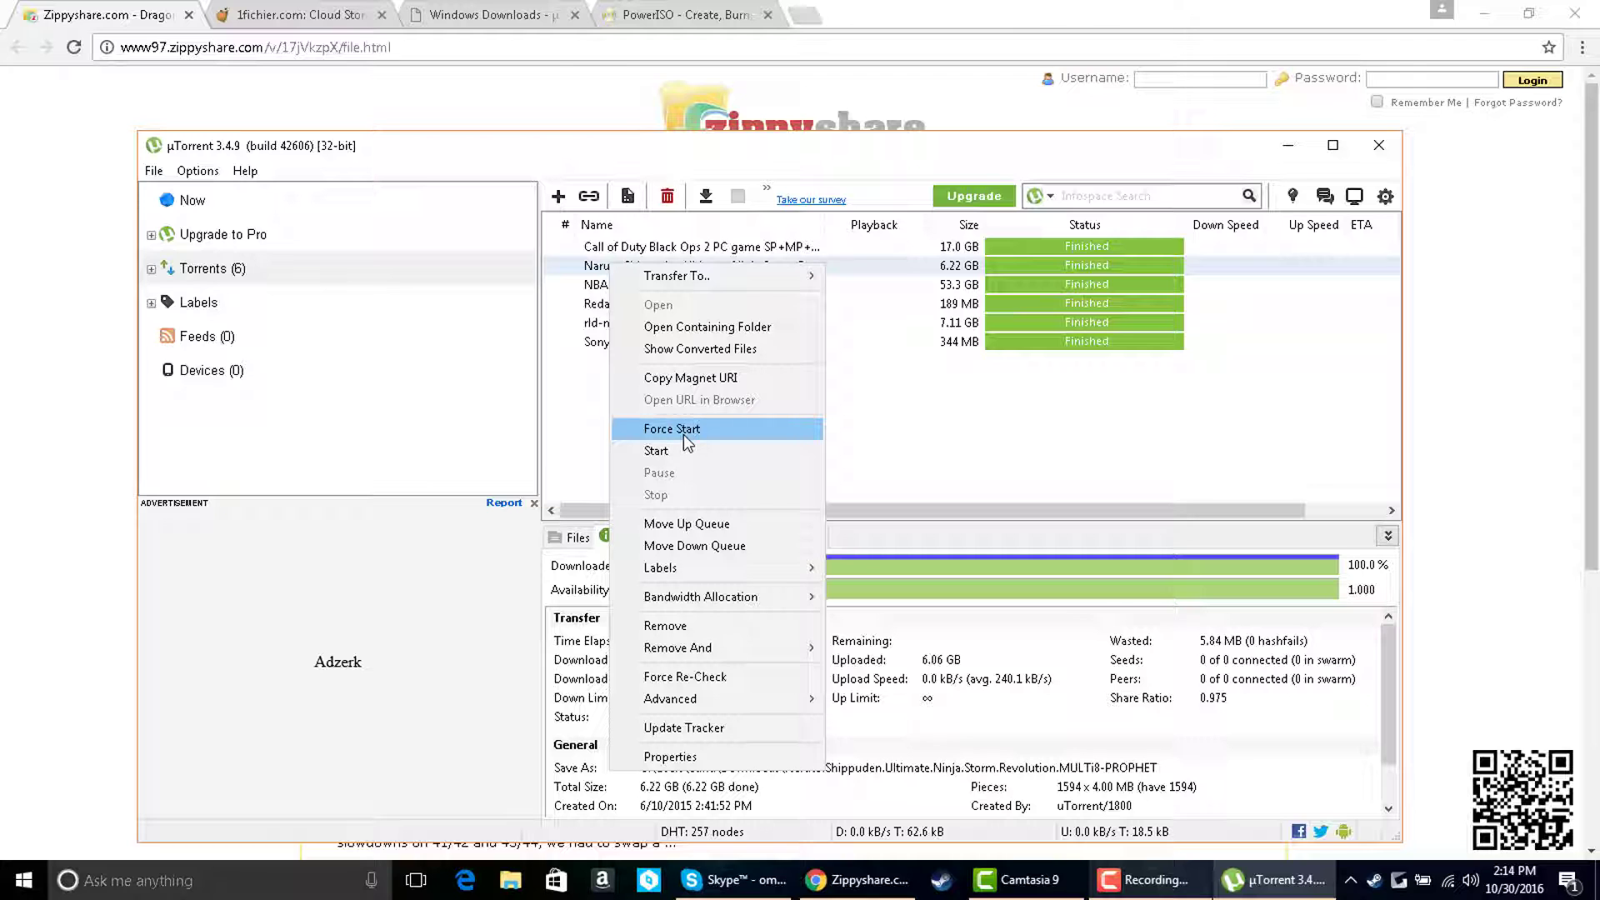
click(1378, 145)
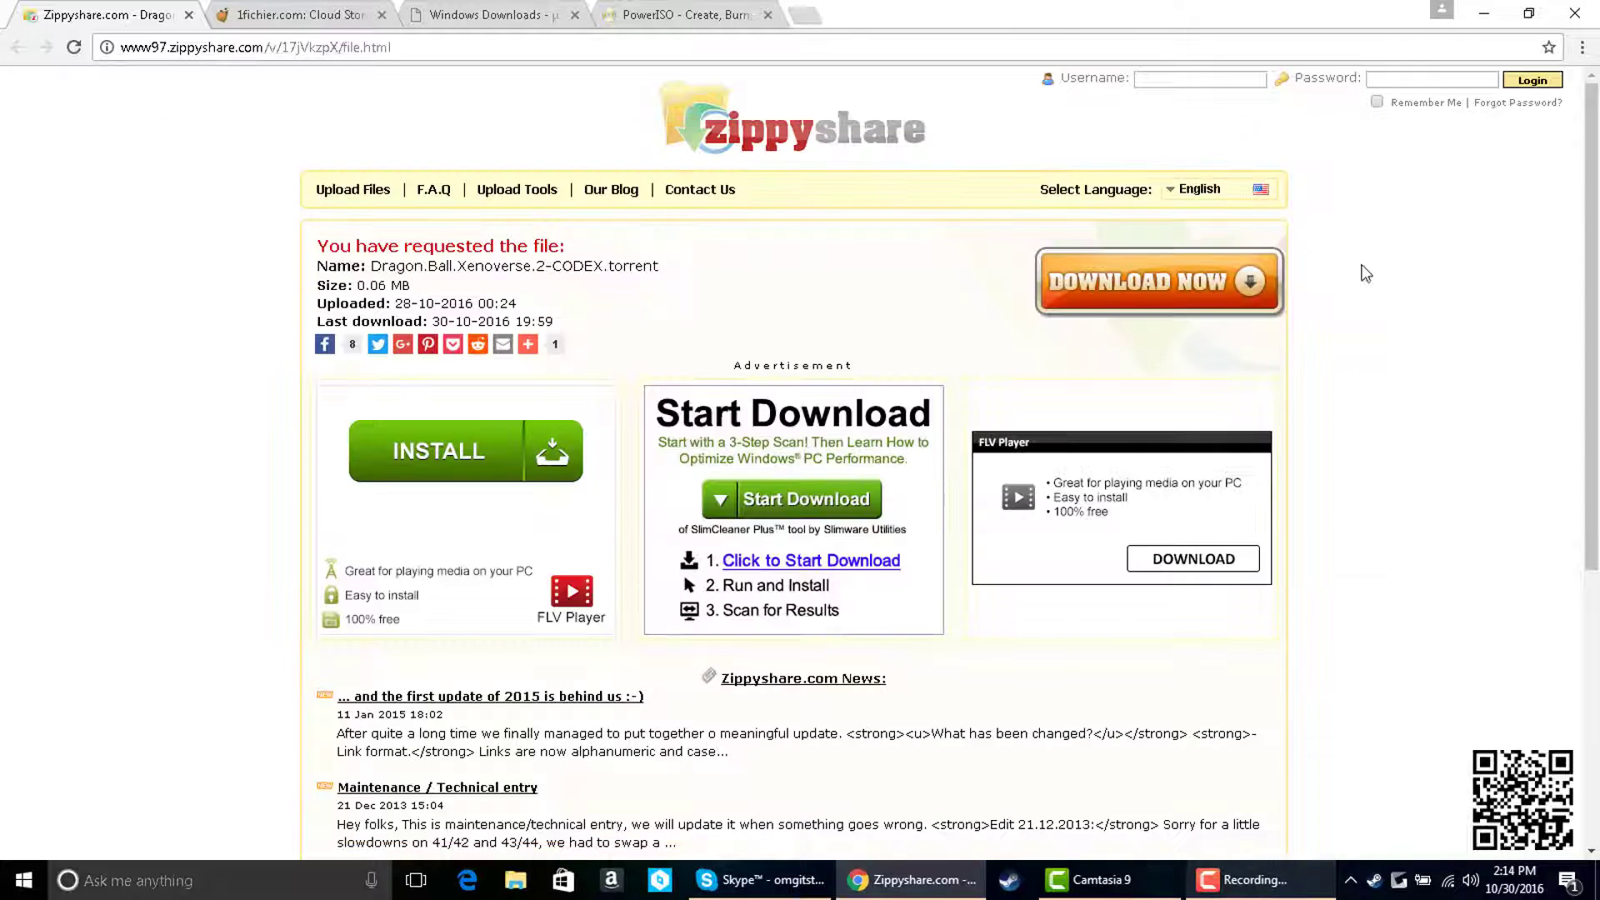
Step: Exit µTorrent completely so that it stops running in the background
click(1351, 880)
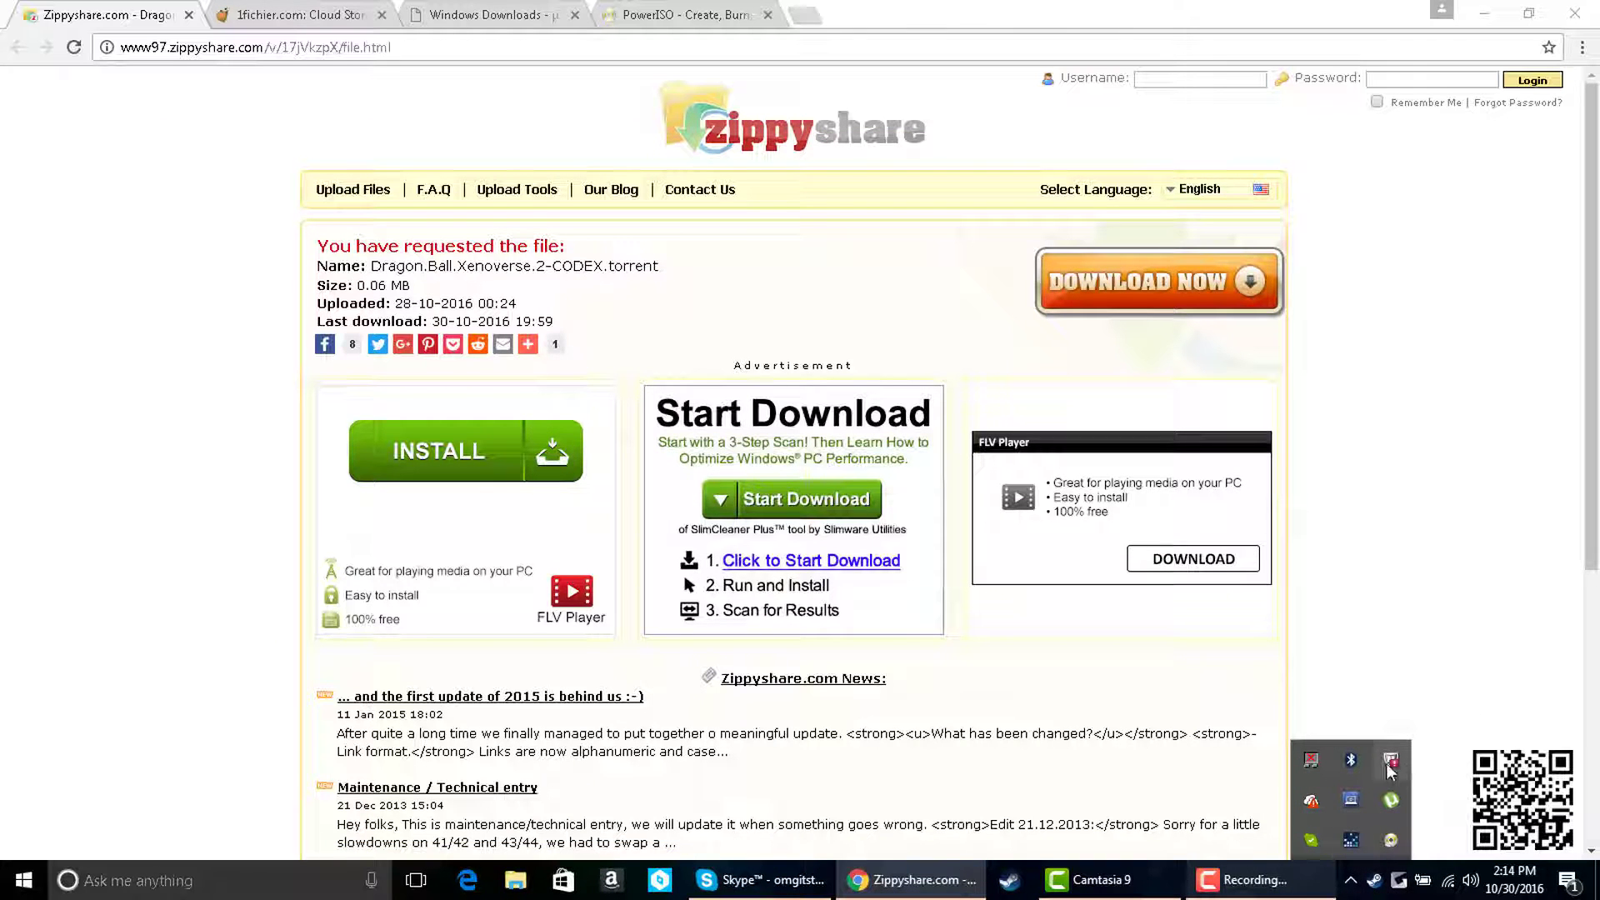
right_click(1390, 769)
click(1444, 792)
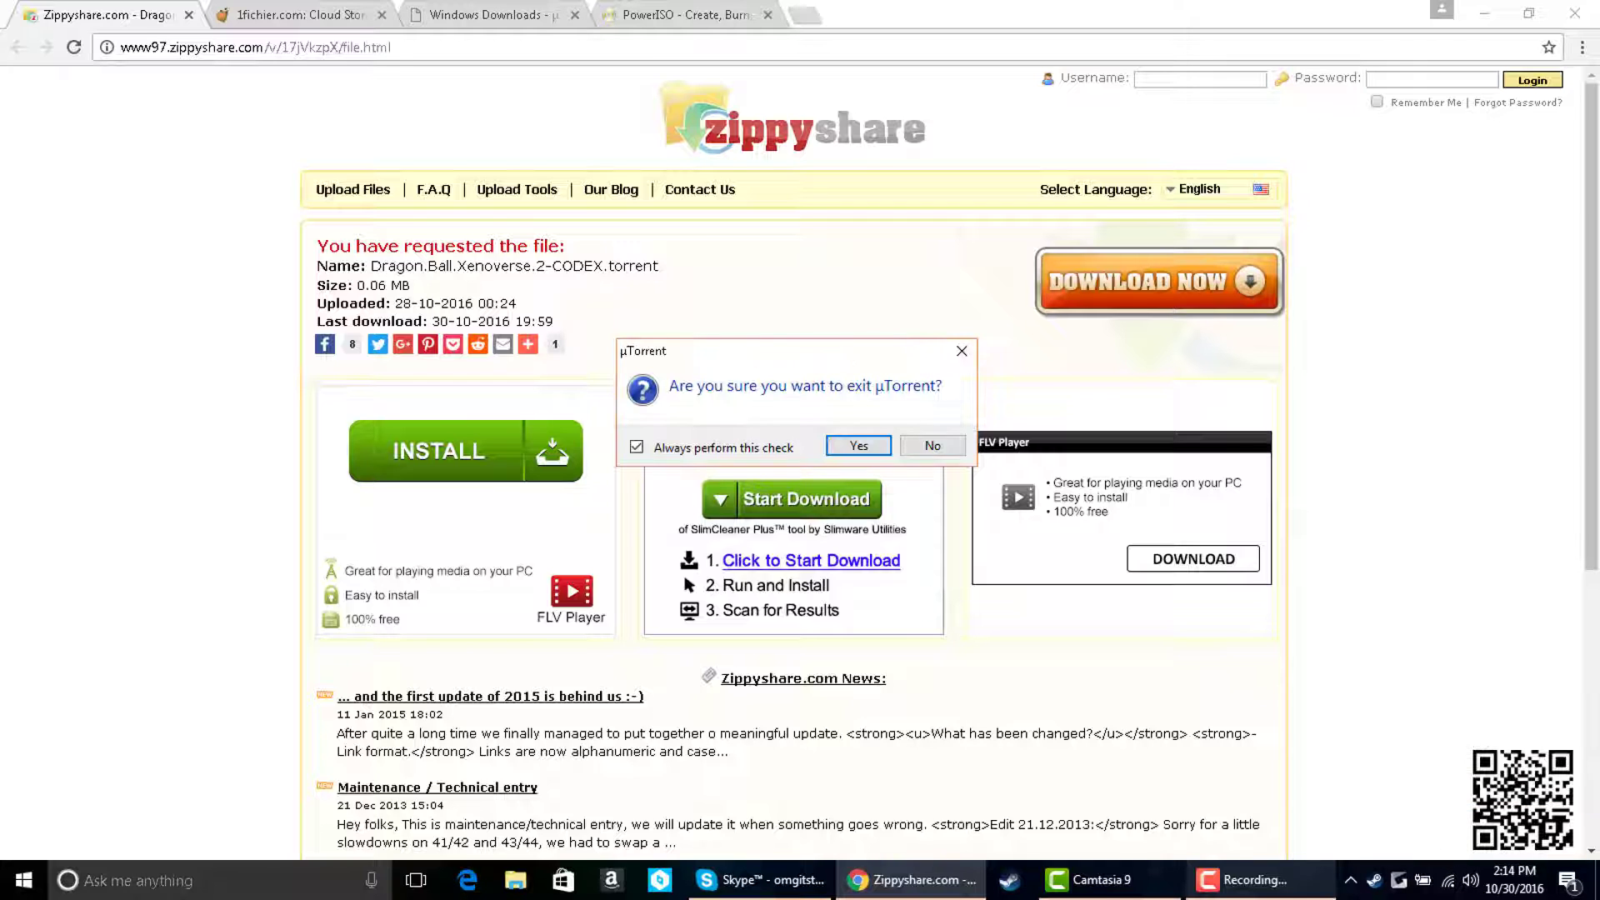
click(870, 450)
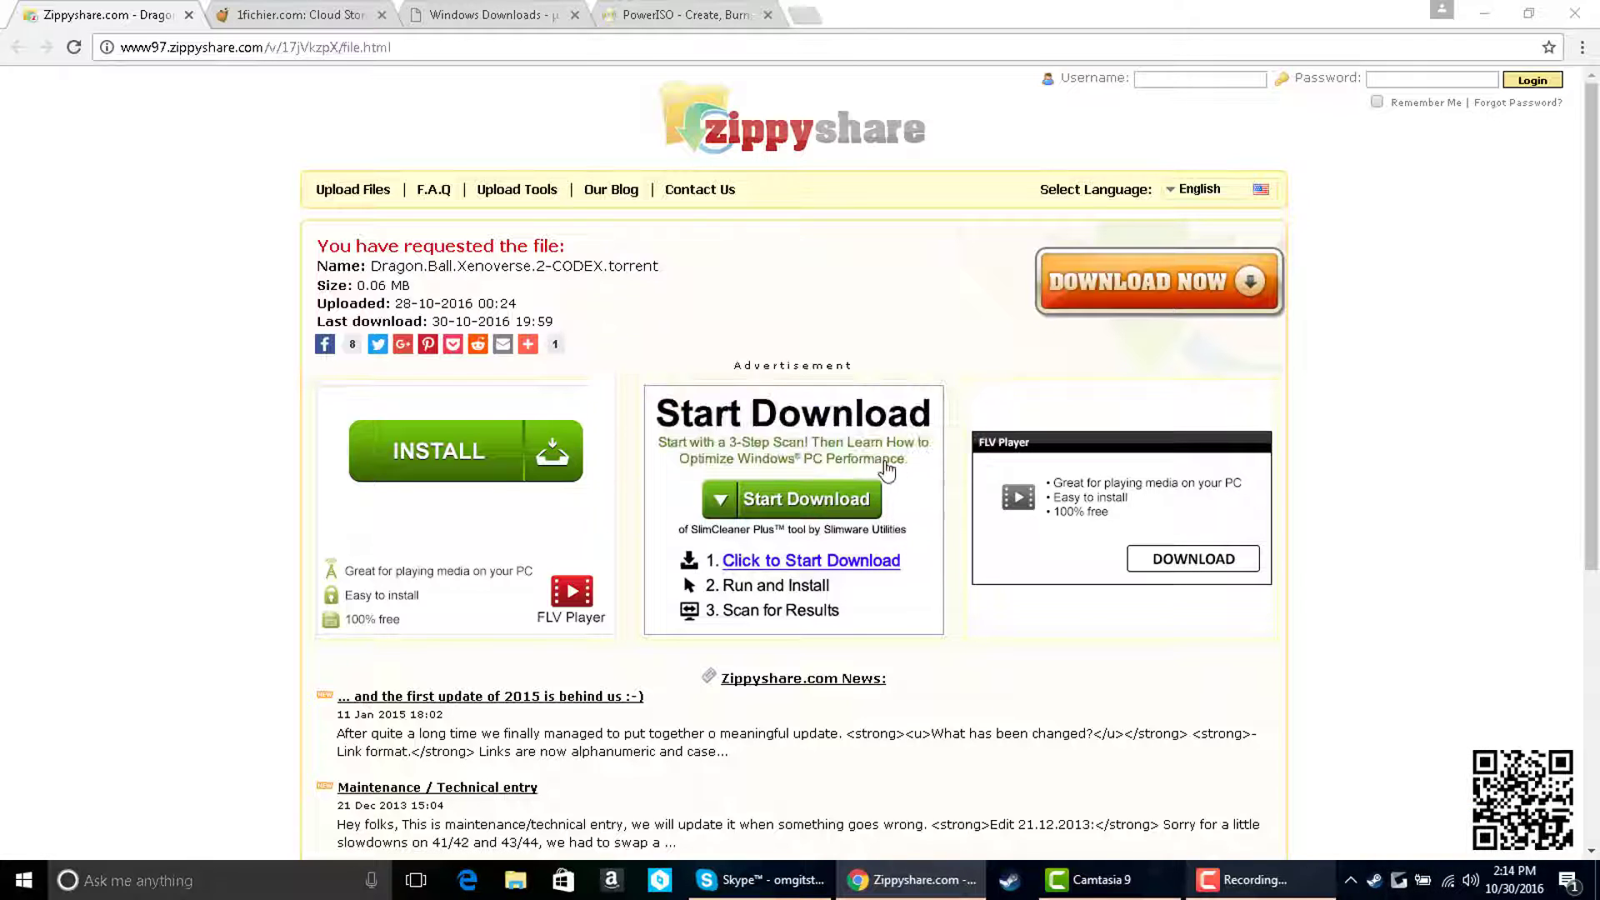
click(1351, 880)
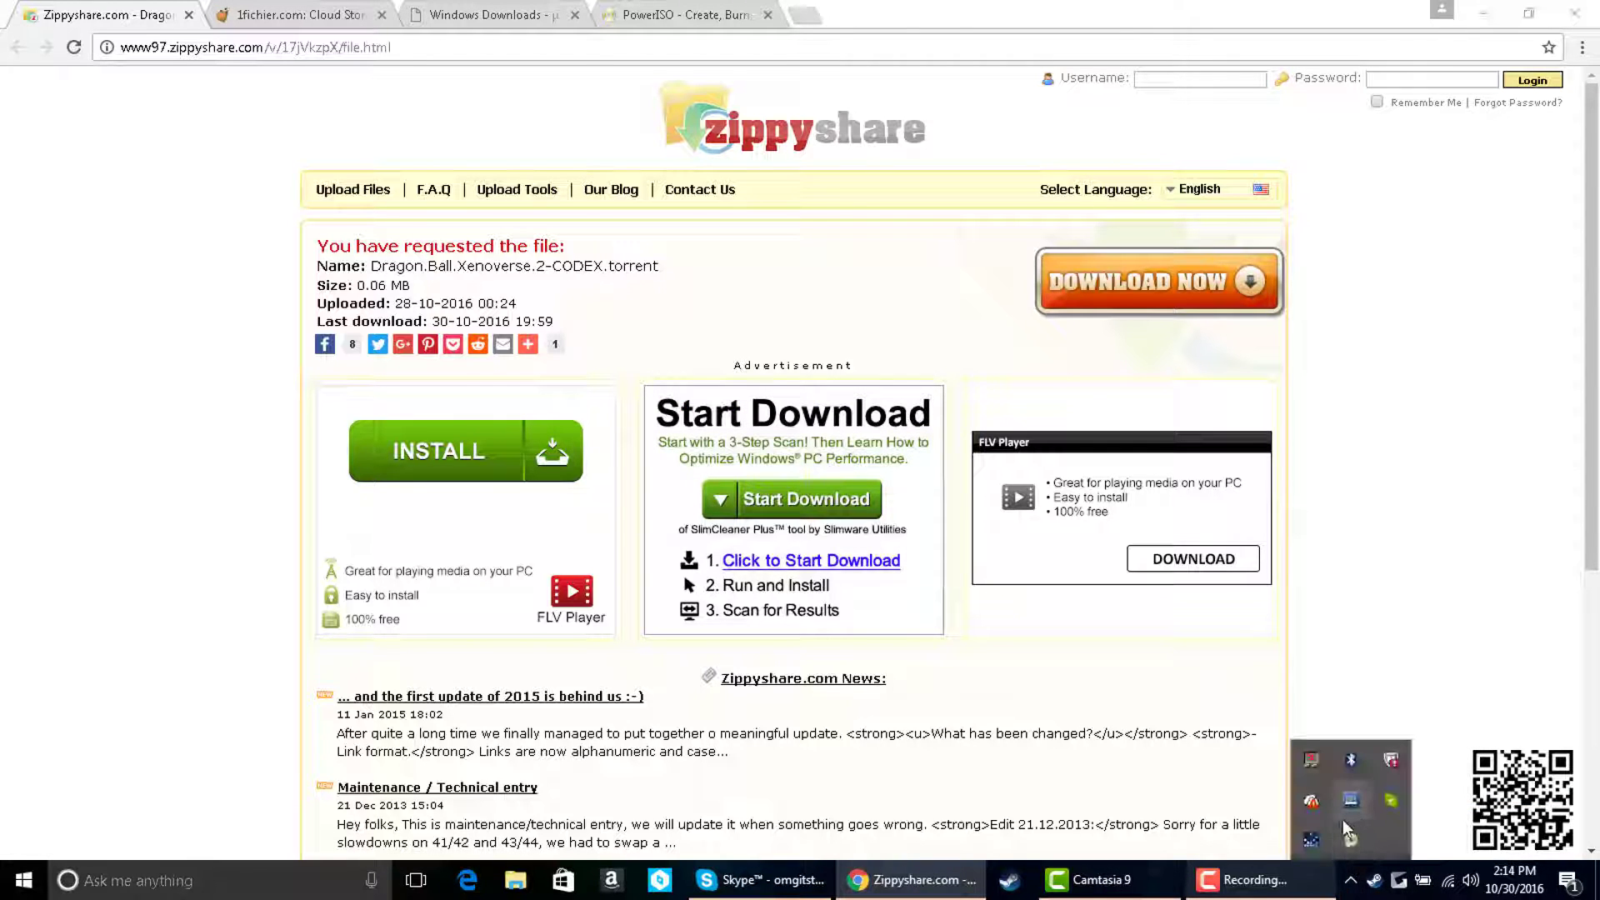
right_click(1350, 836)
click(1250, 815)
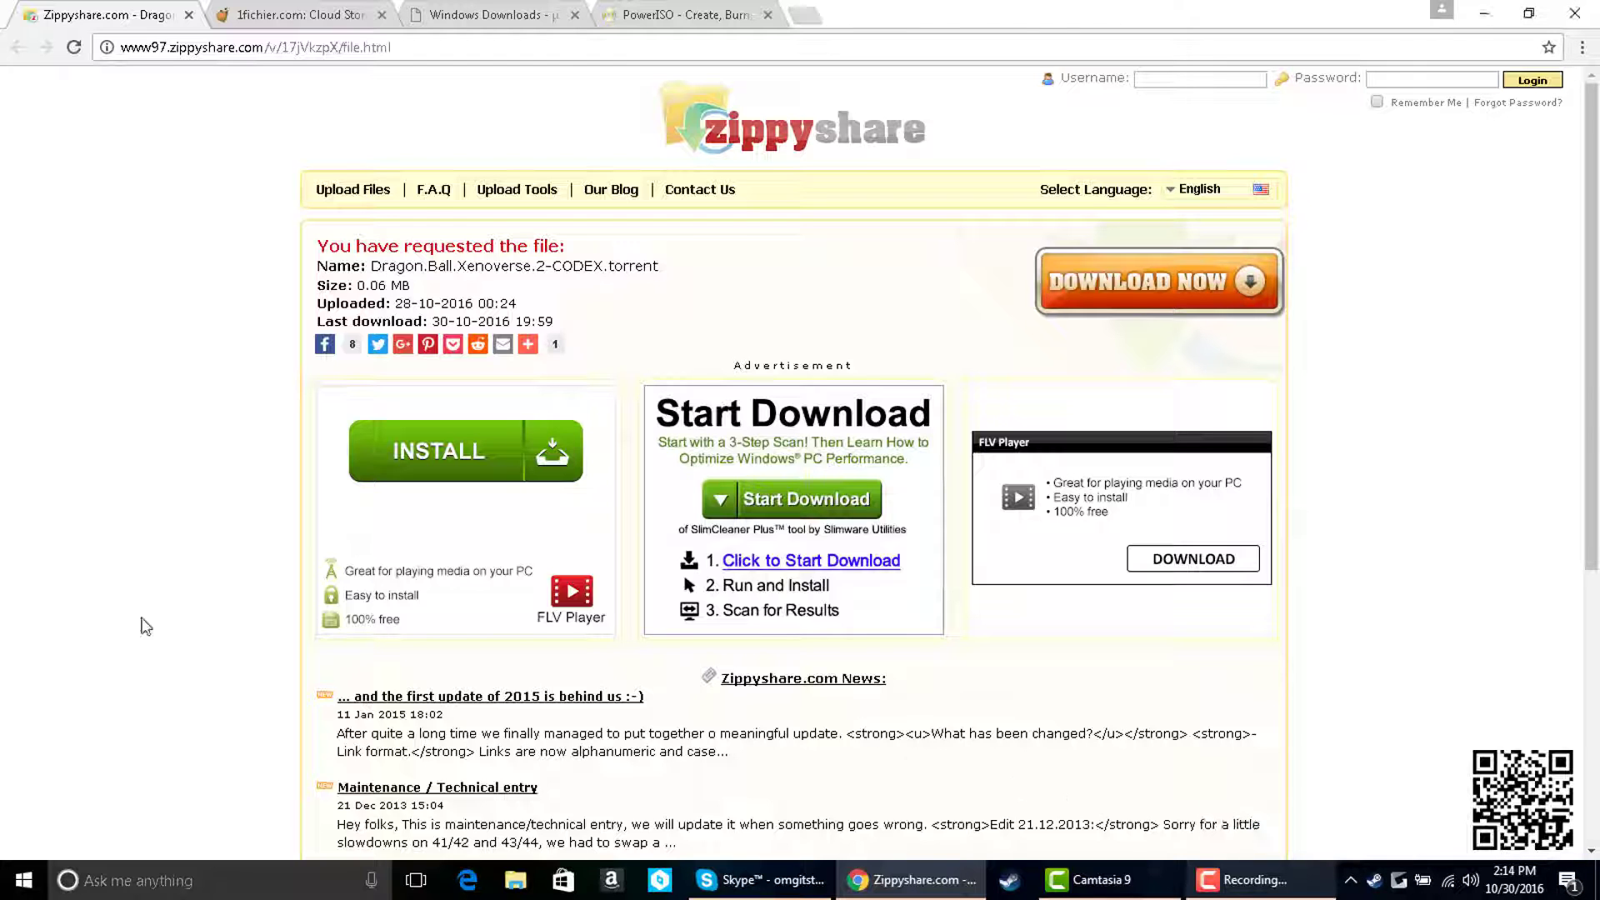
Step: Close the Zippyshare page and start downloading the Dragon Ball Xenoverse 2 ISO from 1fichier
click(188, 16)
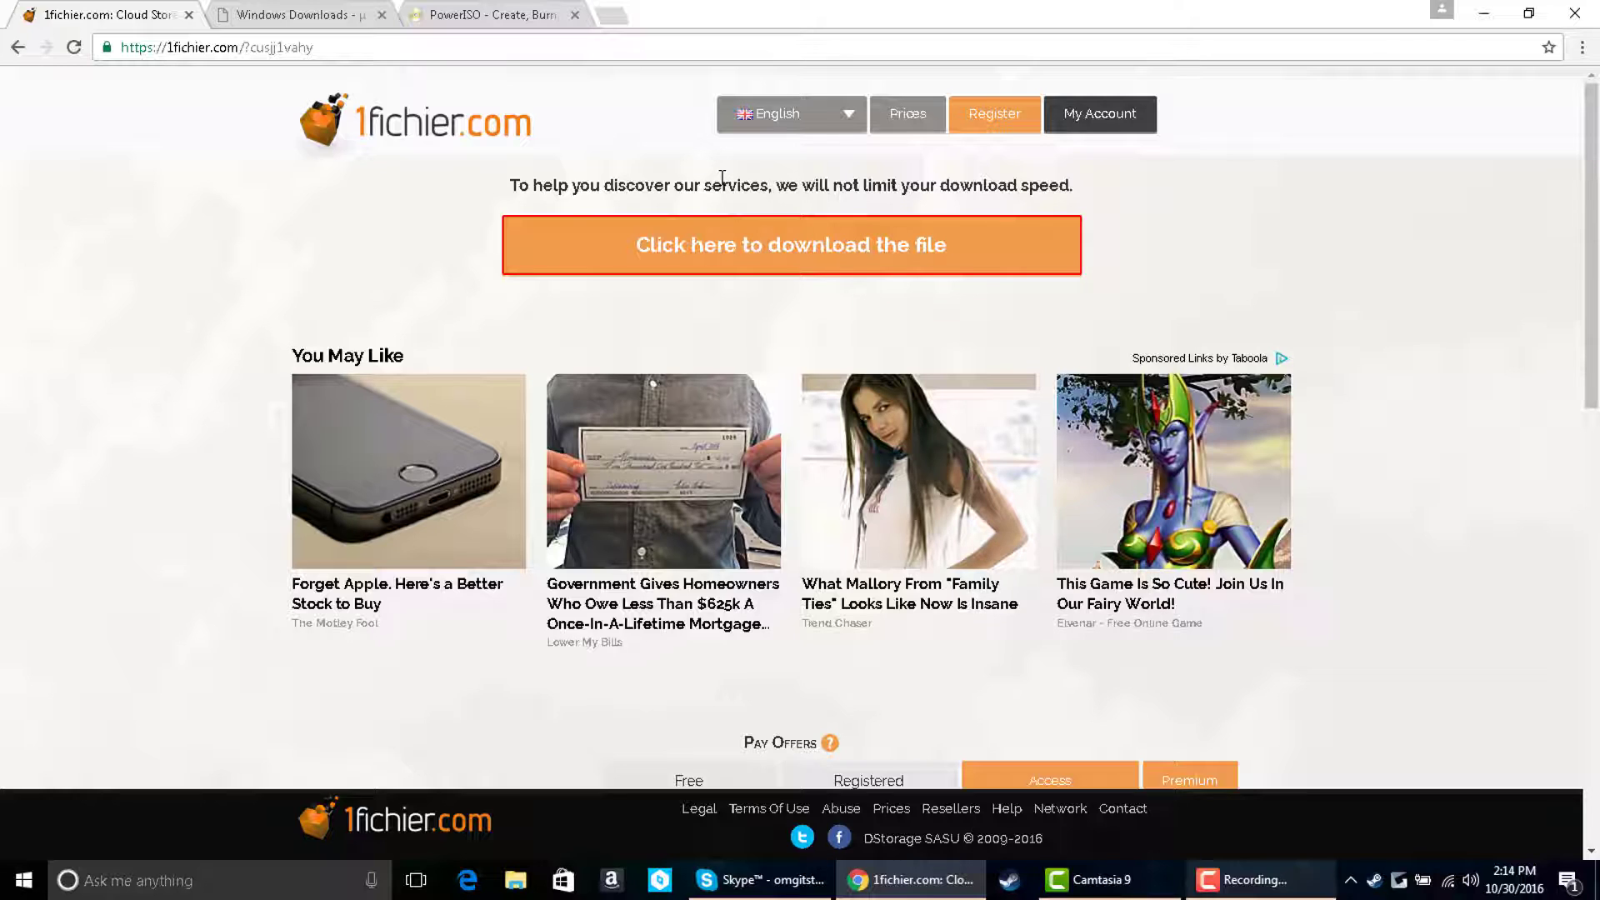
click(754, 268)
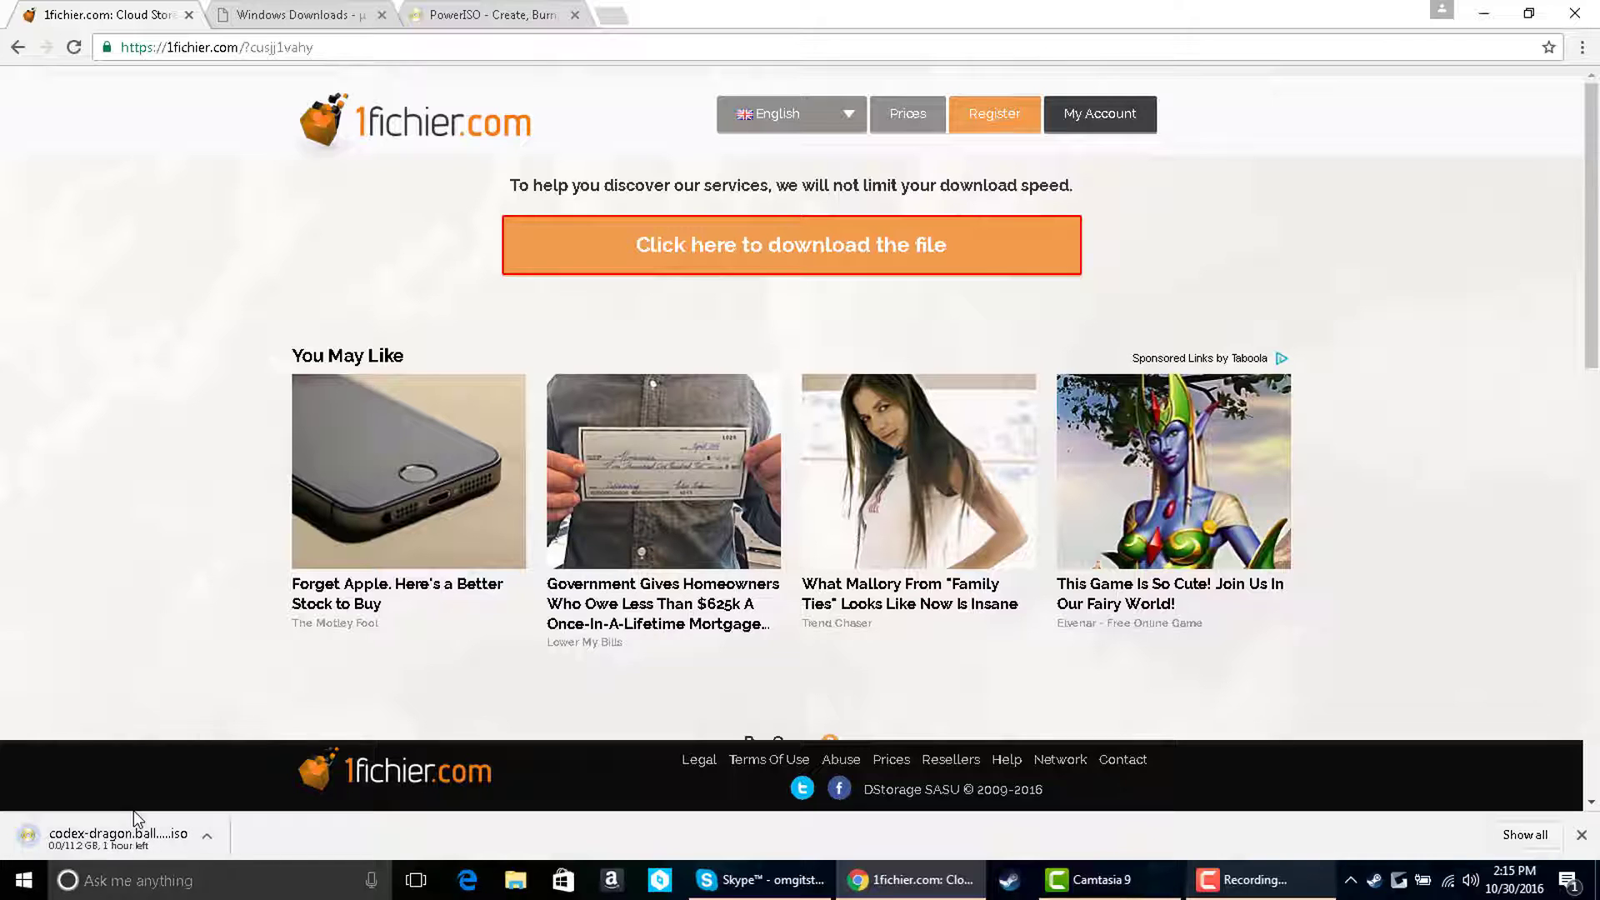
Step: Return to the file's 1fichier information page, cancel the running ISO download and request download access again
click(15, 50)
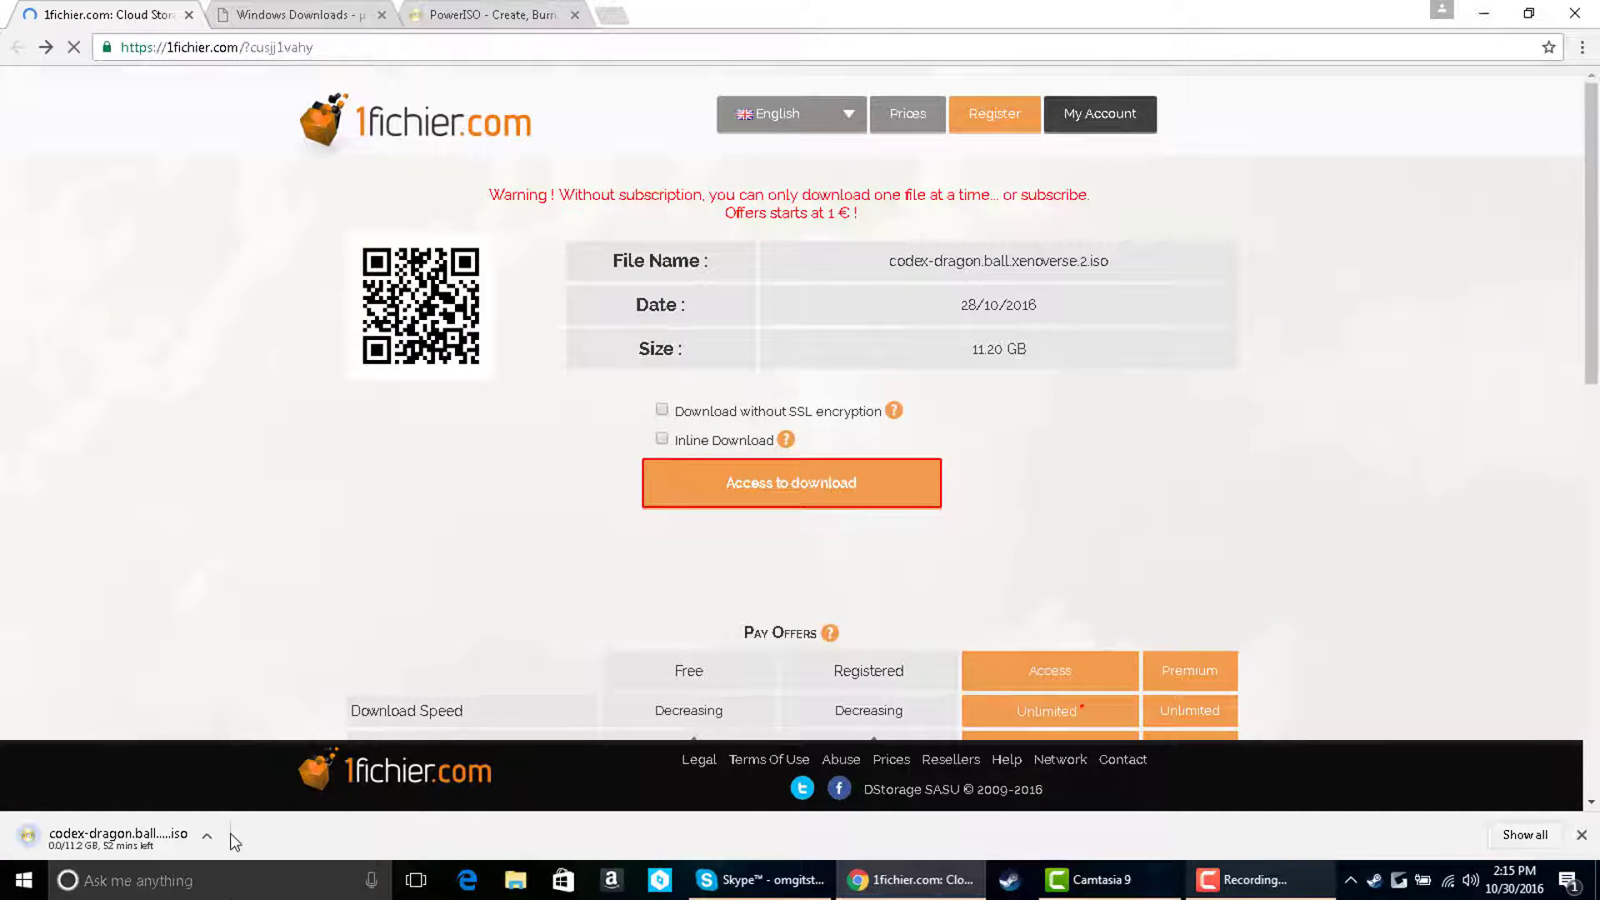
click(207, 835)
click(215, 819)
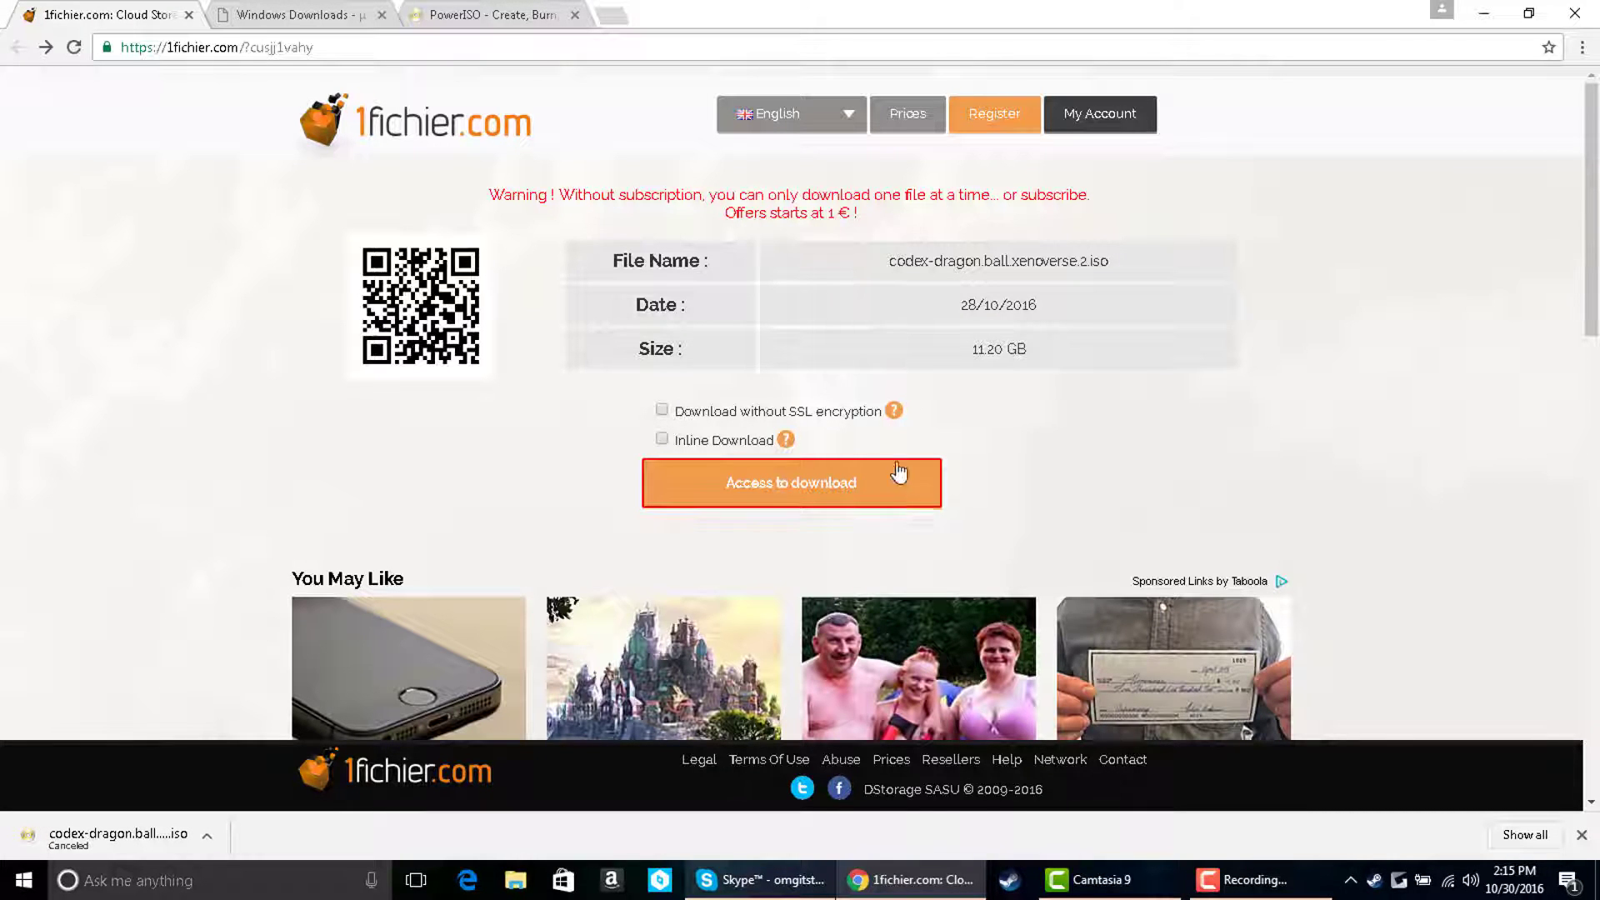
click(821, 499)
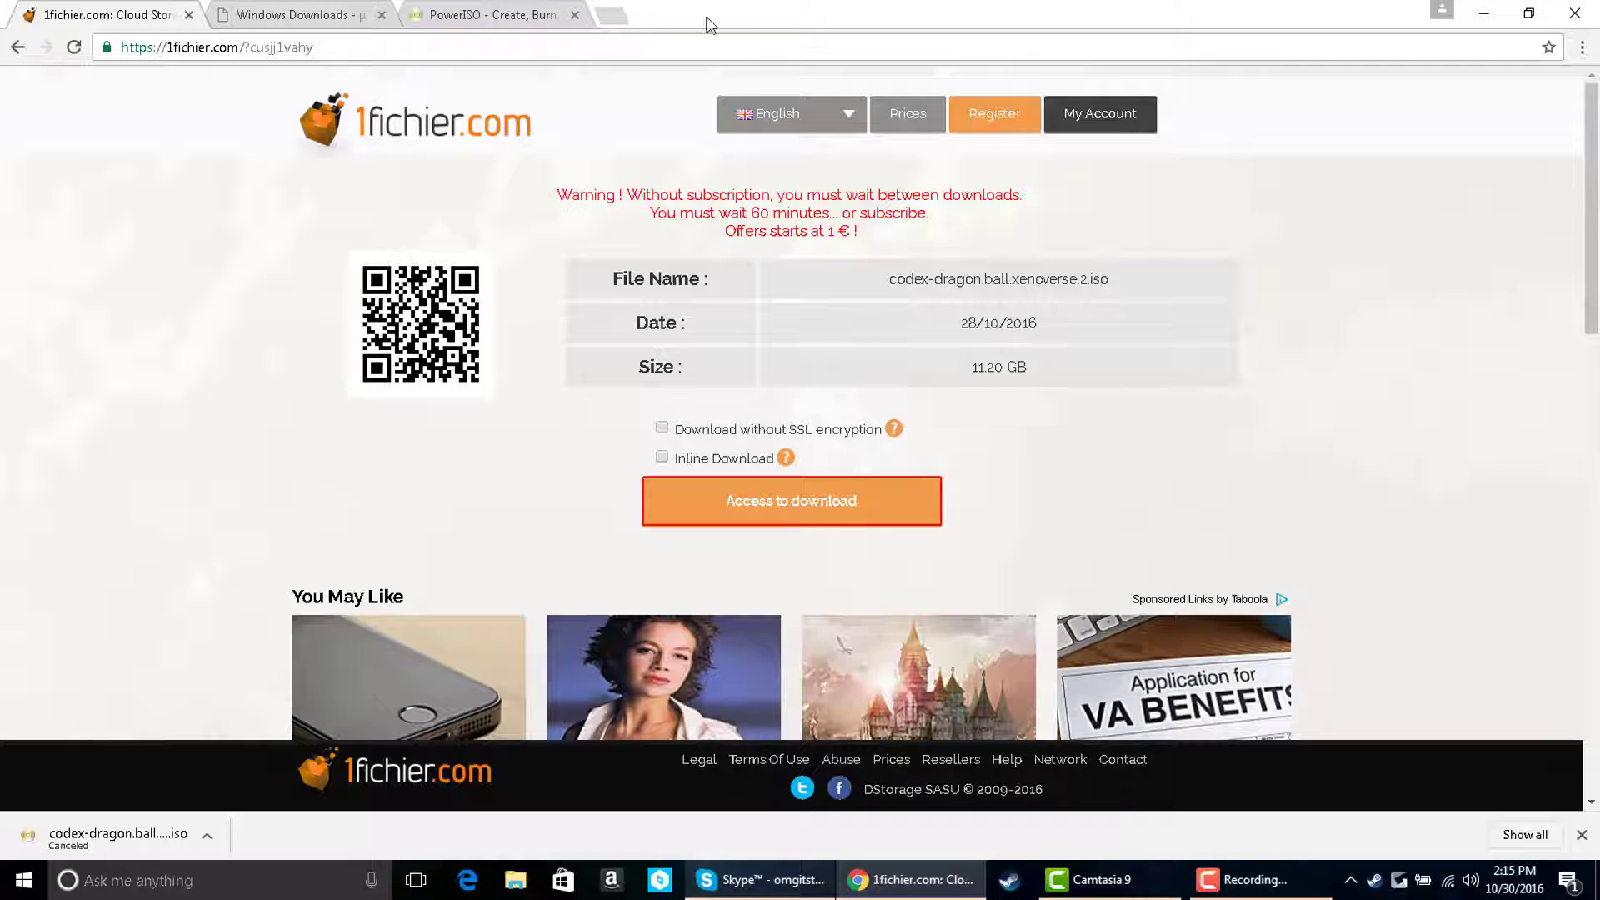
Step: Minimize the browser and open the Downloads folder in File Explorer
click(1485, 15)
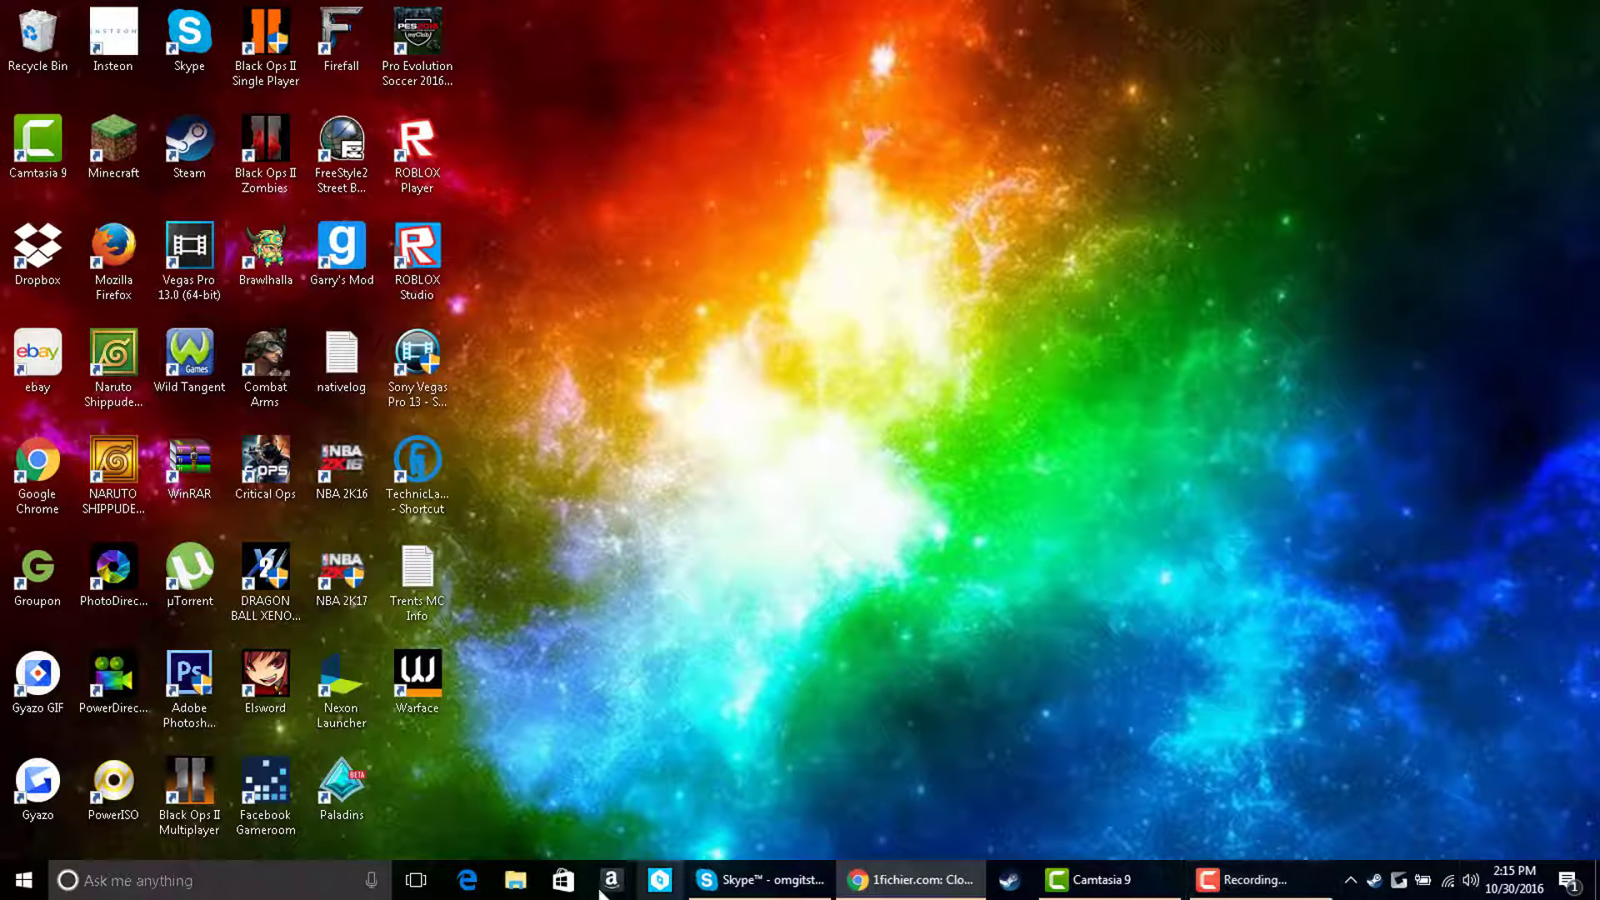
click(529, 877)
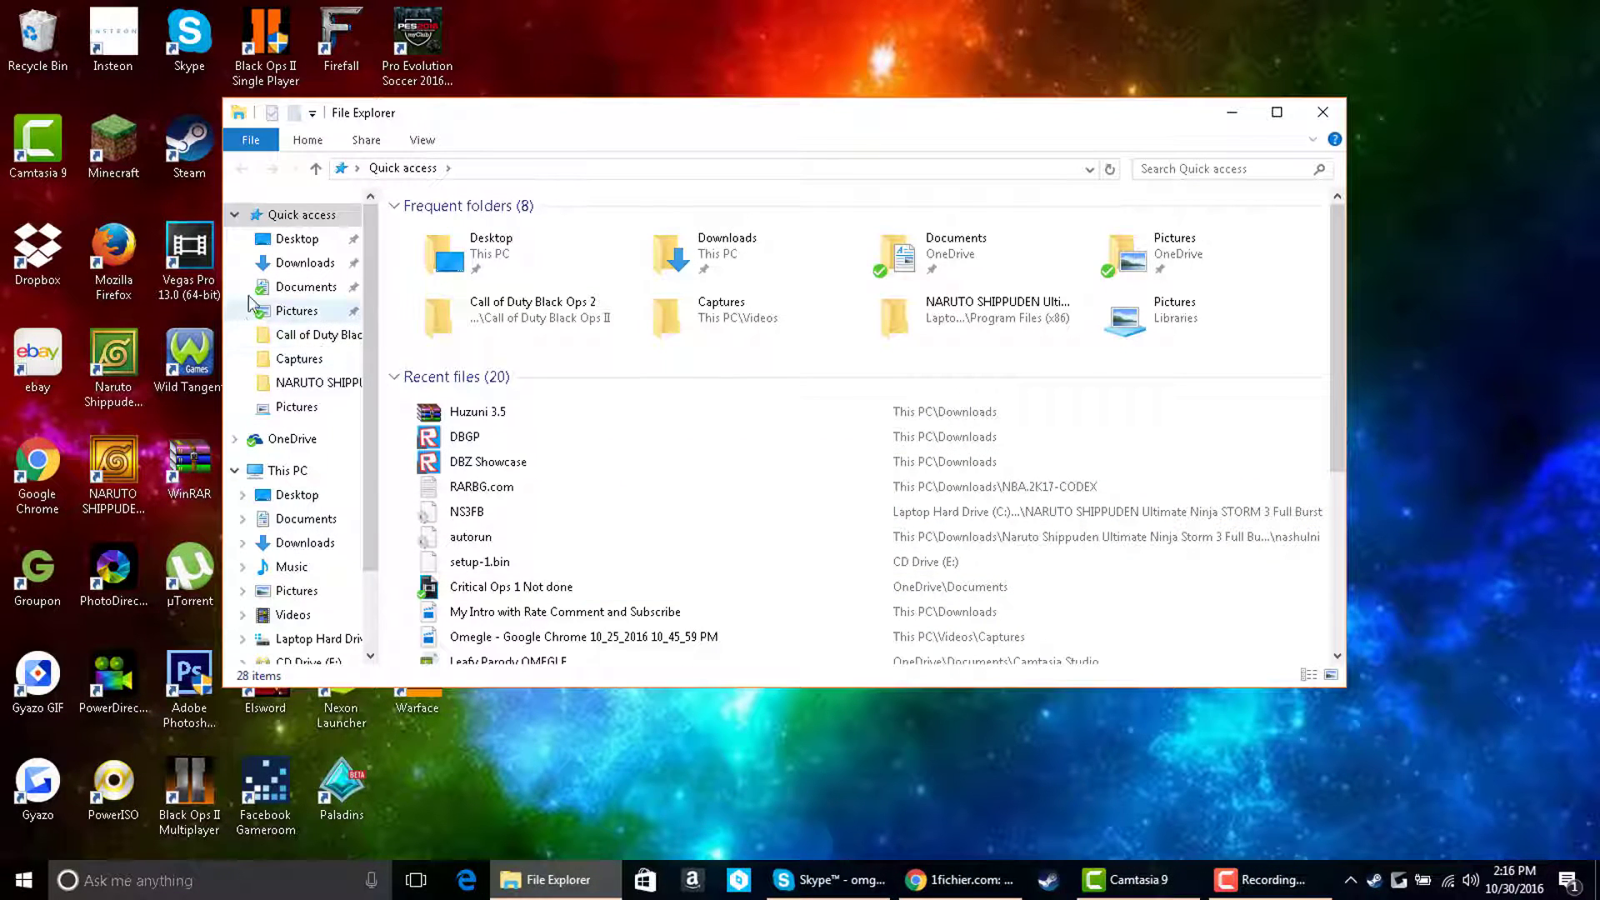
click(304, 264)
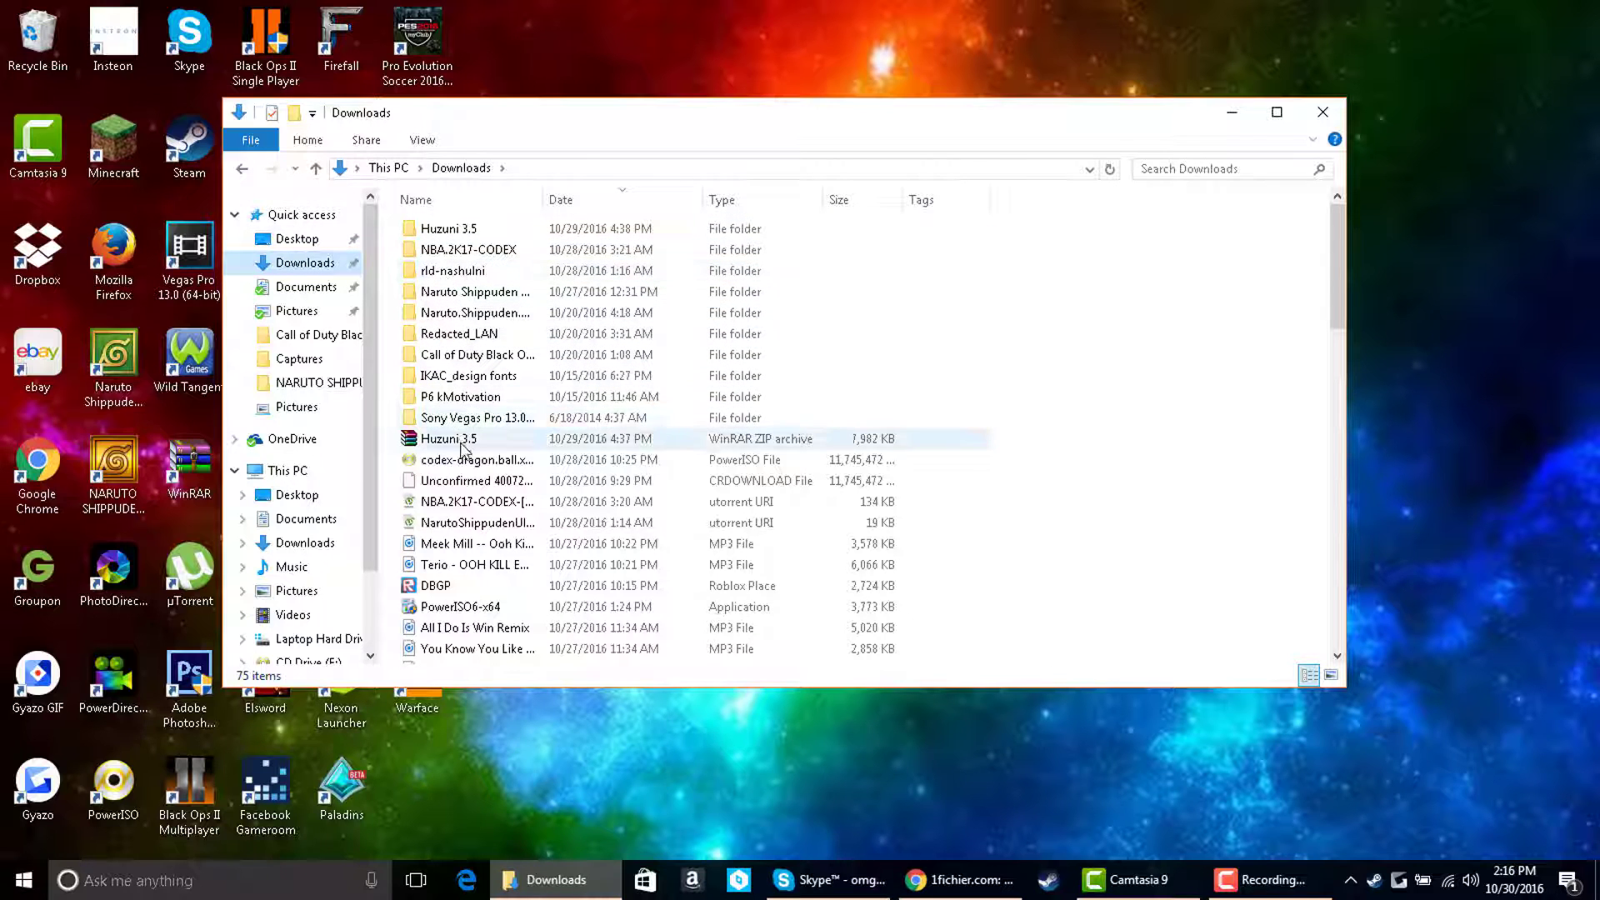
Step: Locate codex-dragon.ball.xenoverse.2.iso in the Downloads folder, select it and bring up its available actions
scroll(487, 358, down, 2)
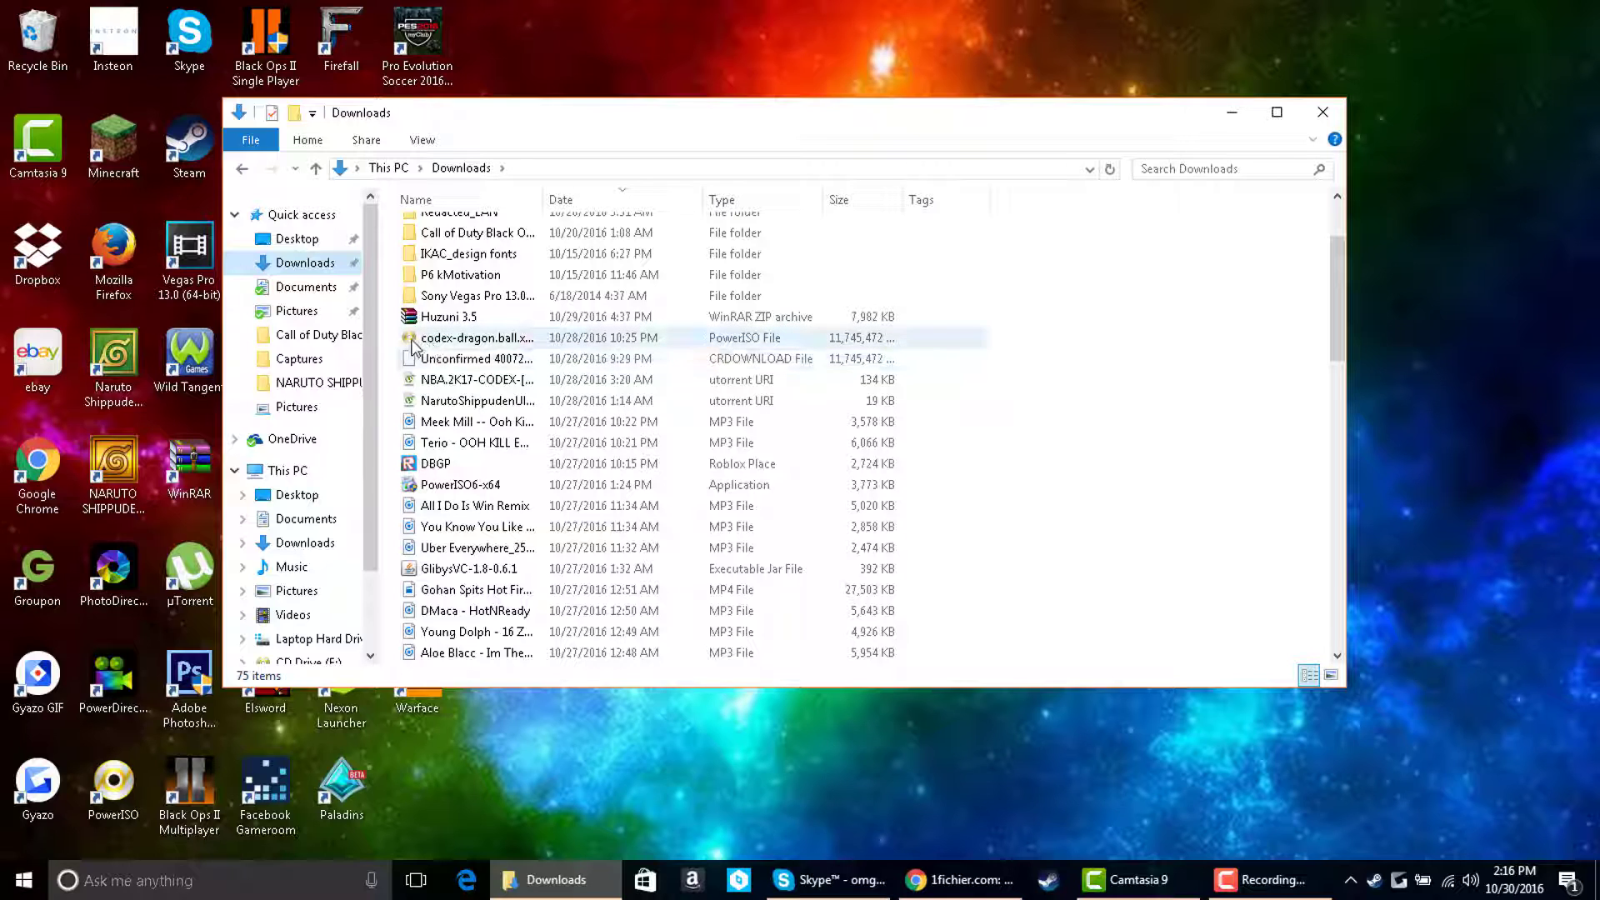
click(465, 343)
click(1128, 338)
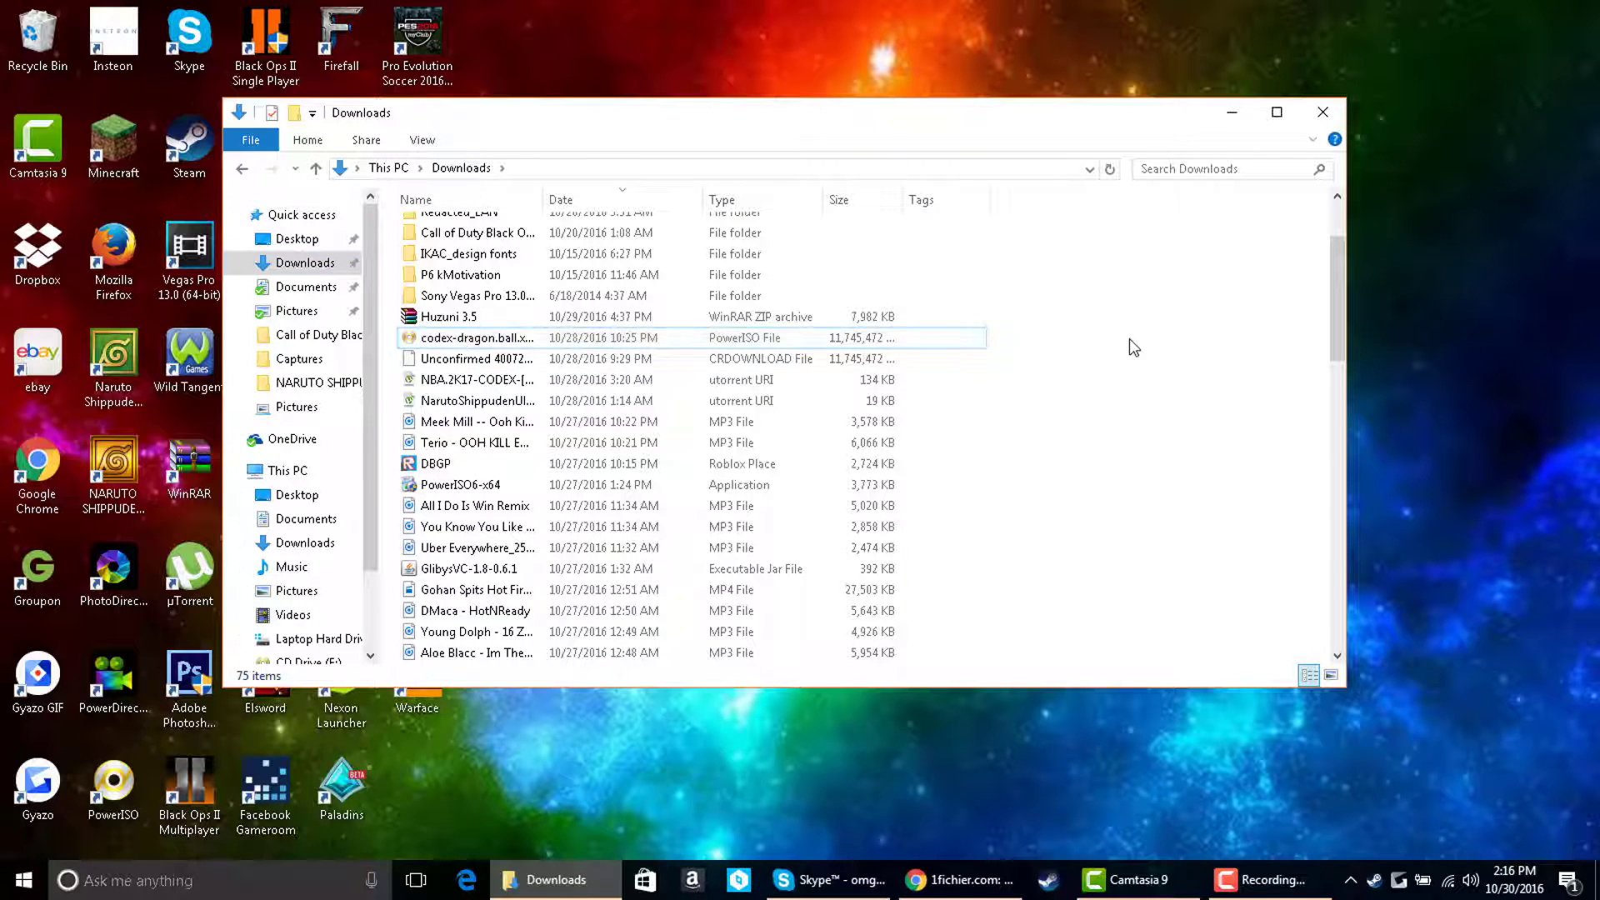
scroll(754, 376, up, 2)
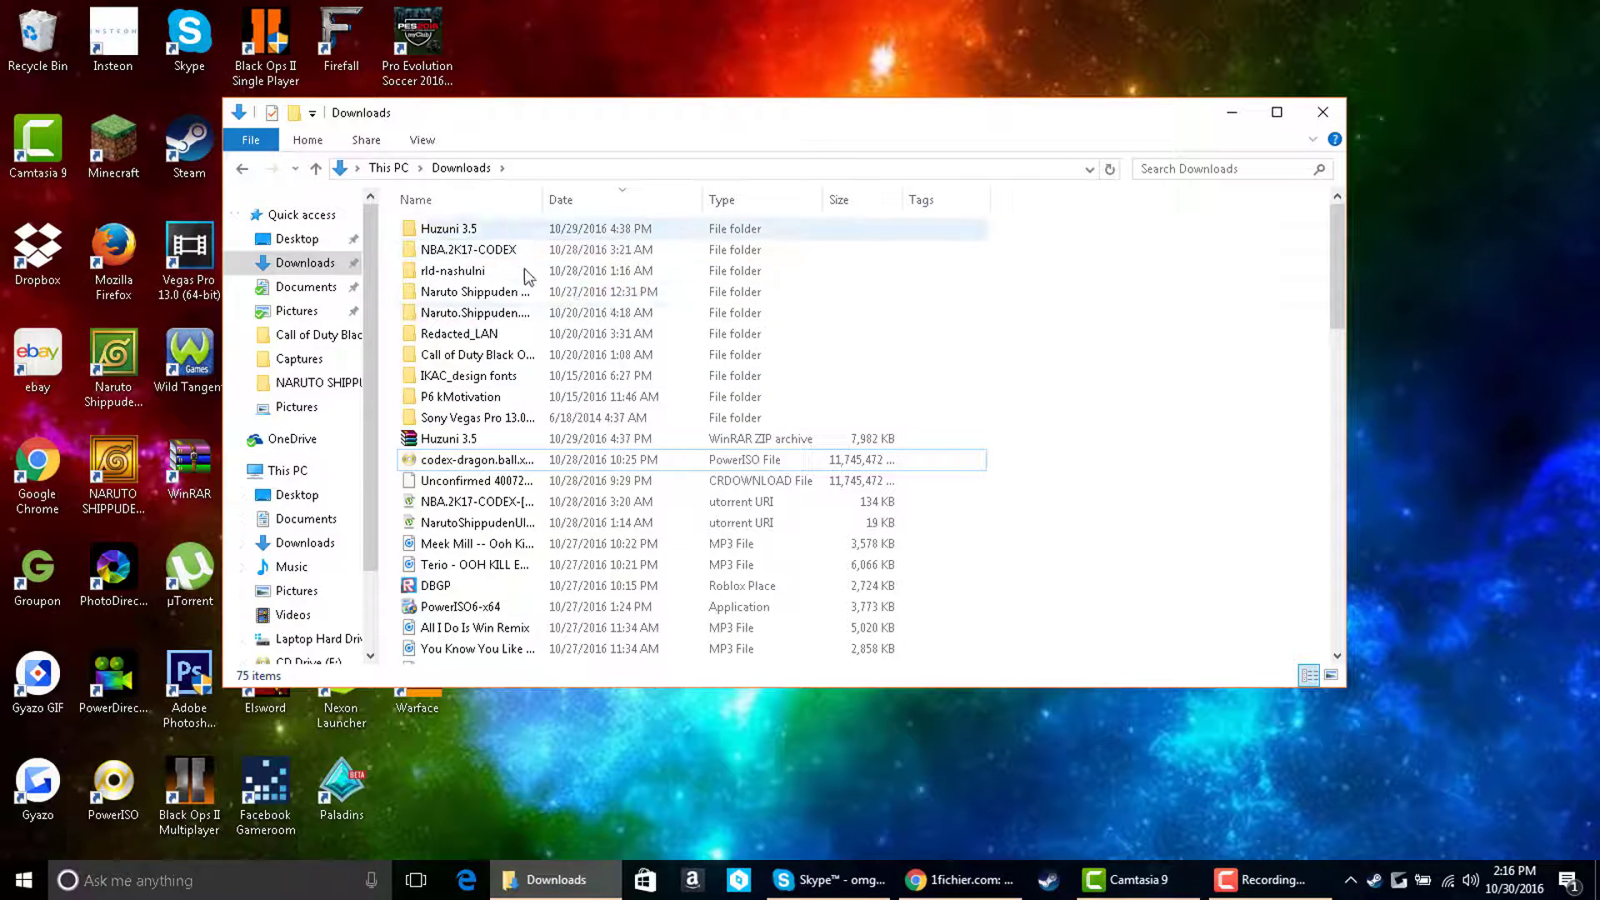
click(440, 466)
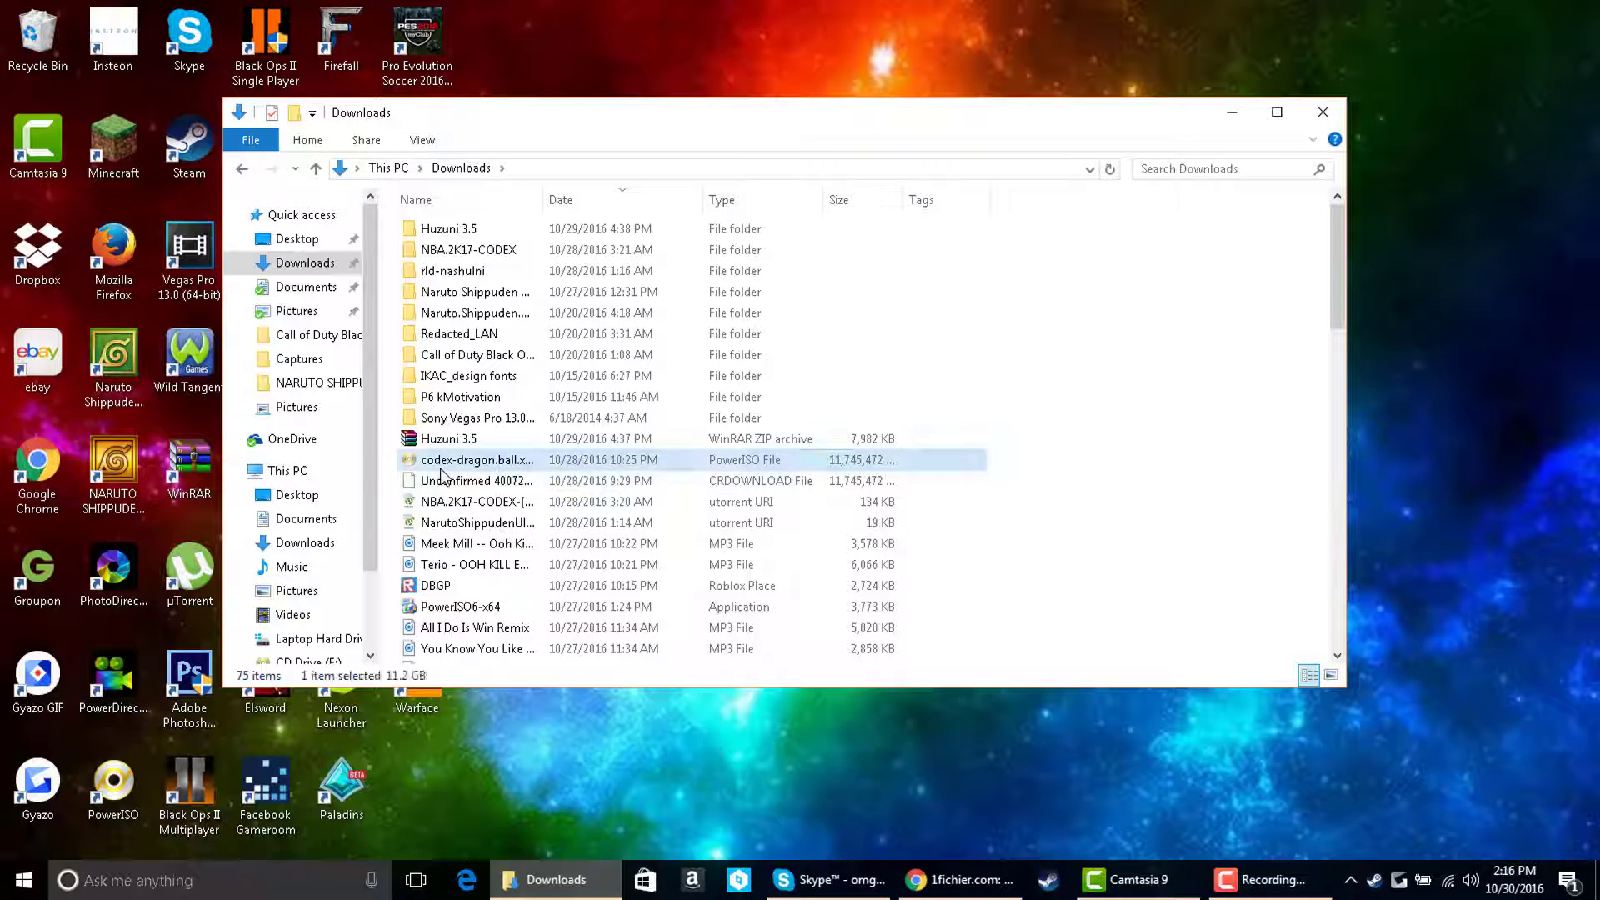
right_click(443, 475)
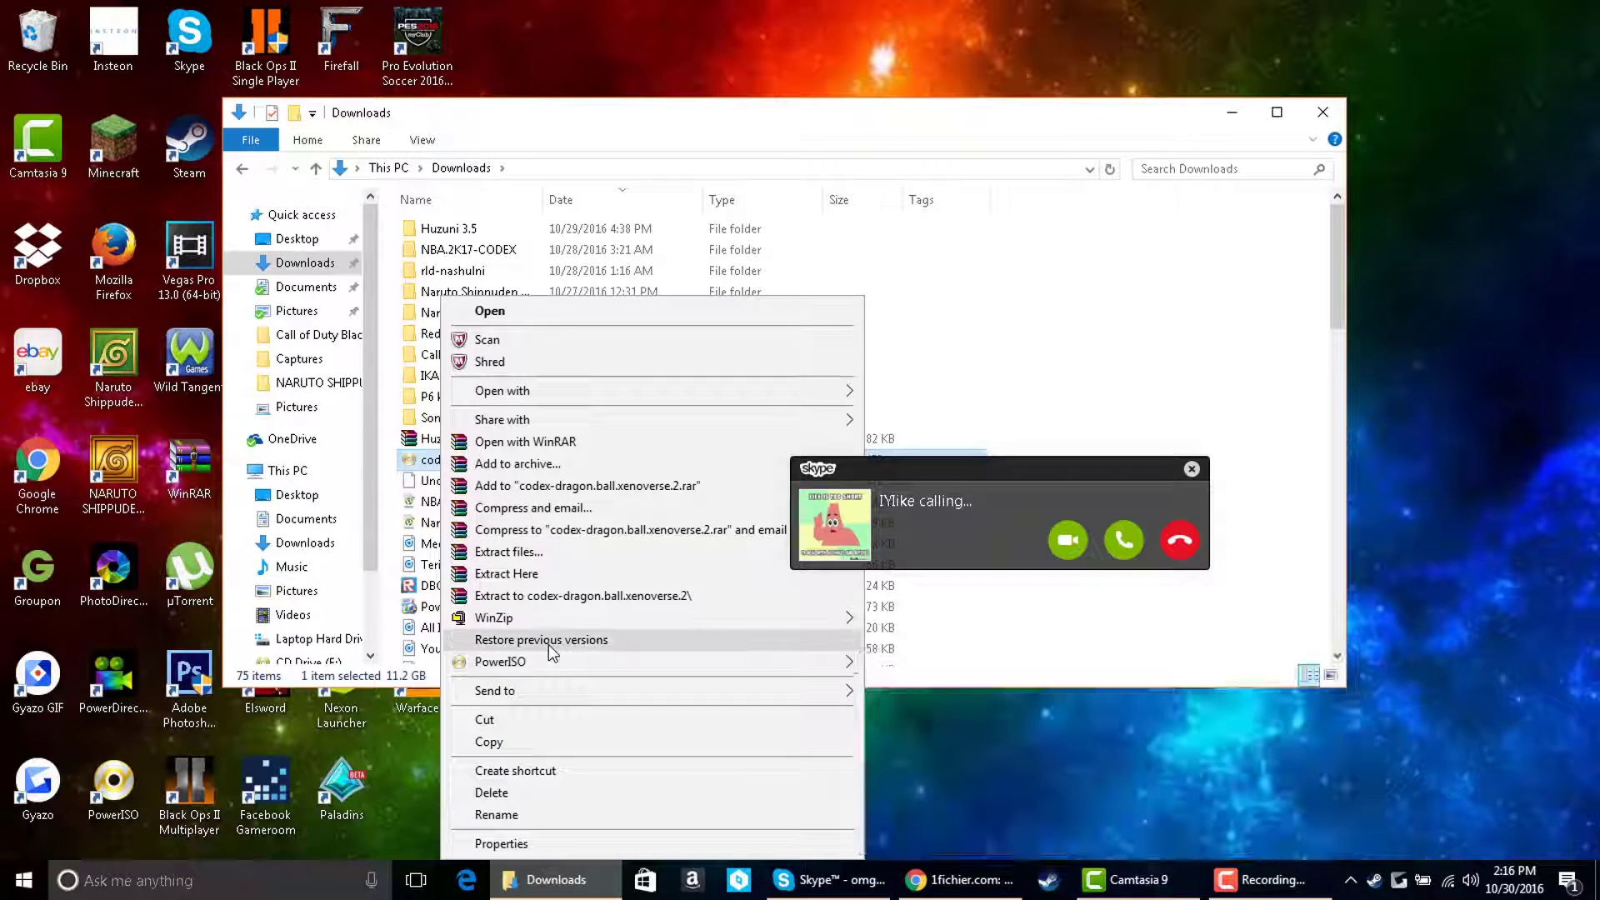
Step: Answer the incoming Skype call, end it and minimize the Skype window
click(1125, 540)
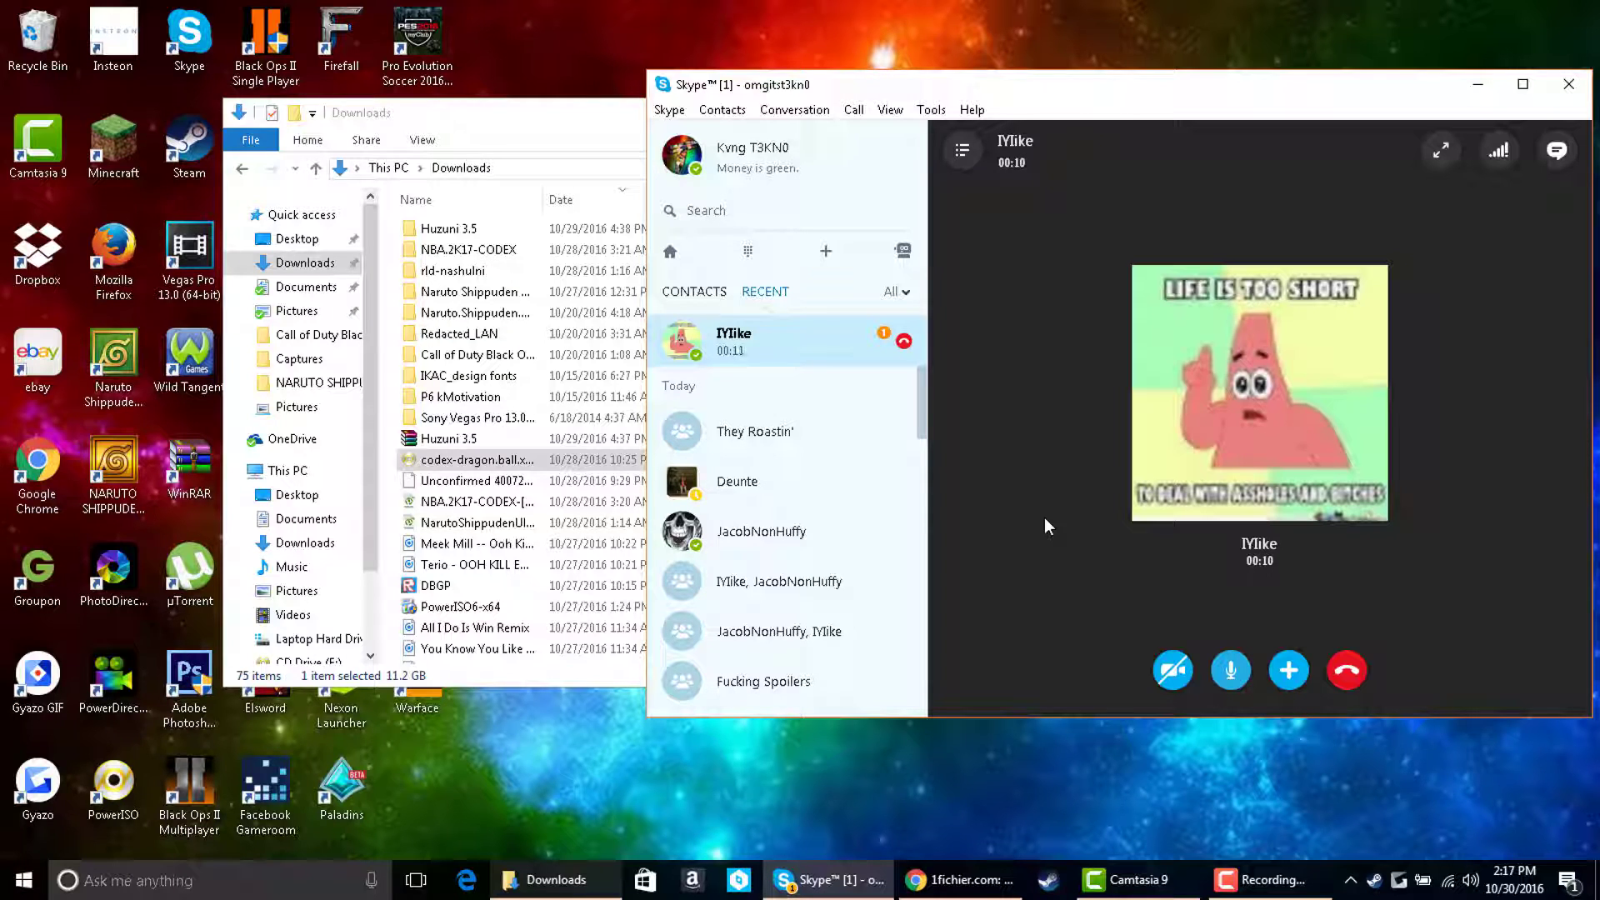
click(1350, 683)
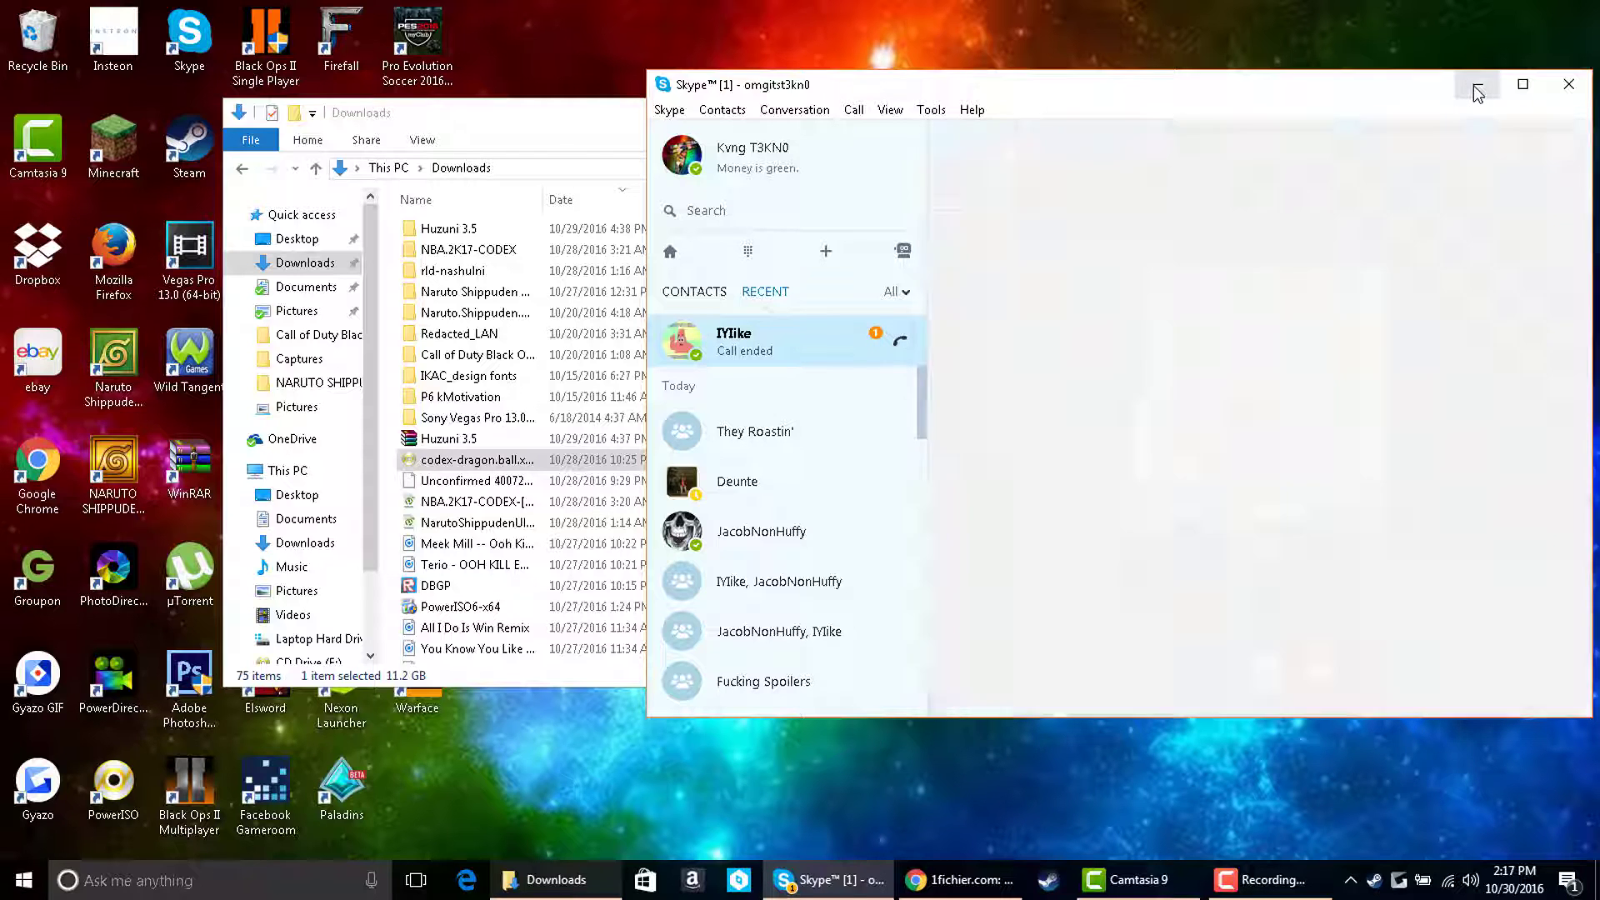
click(1478, 84)
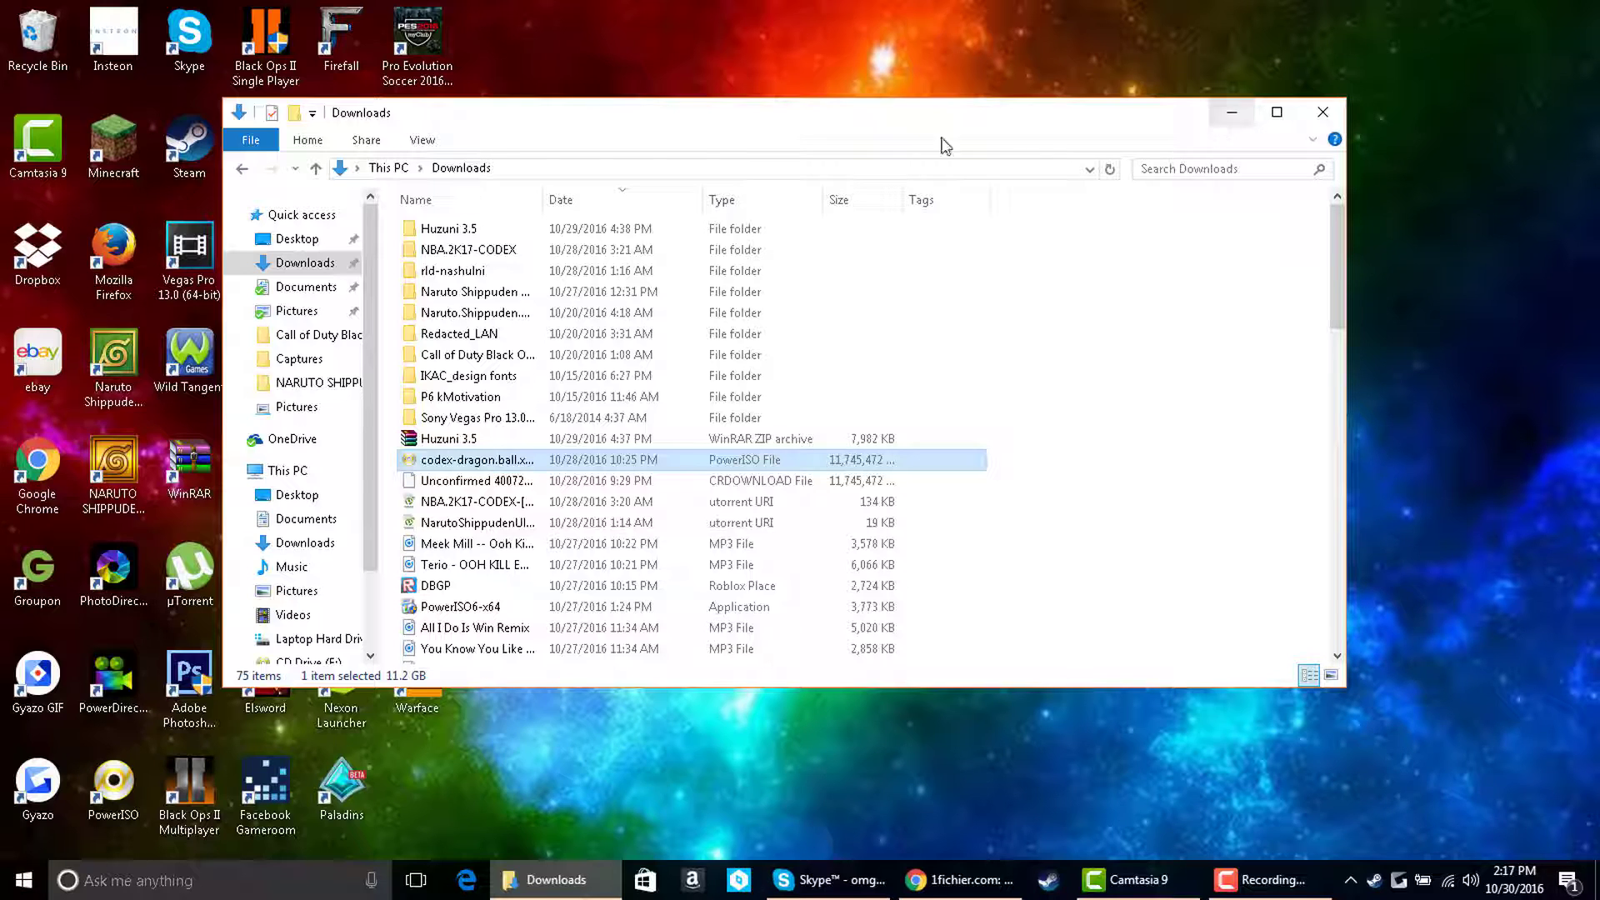
Step: Review the PowerISO drive choices for mounting codex-dragon.ball.xenoverse.2.iso, close them without mounting, and view the drives in This PC
right_click(472, 461)
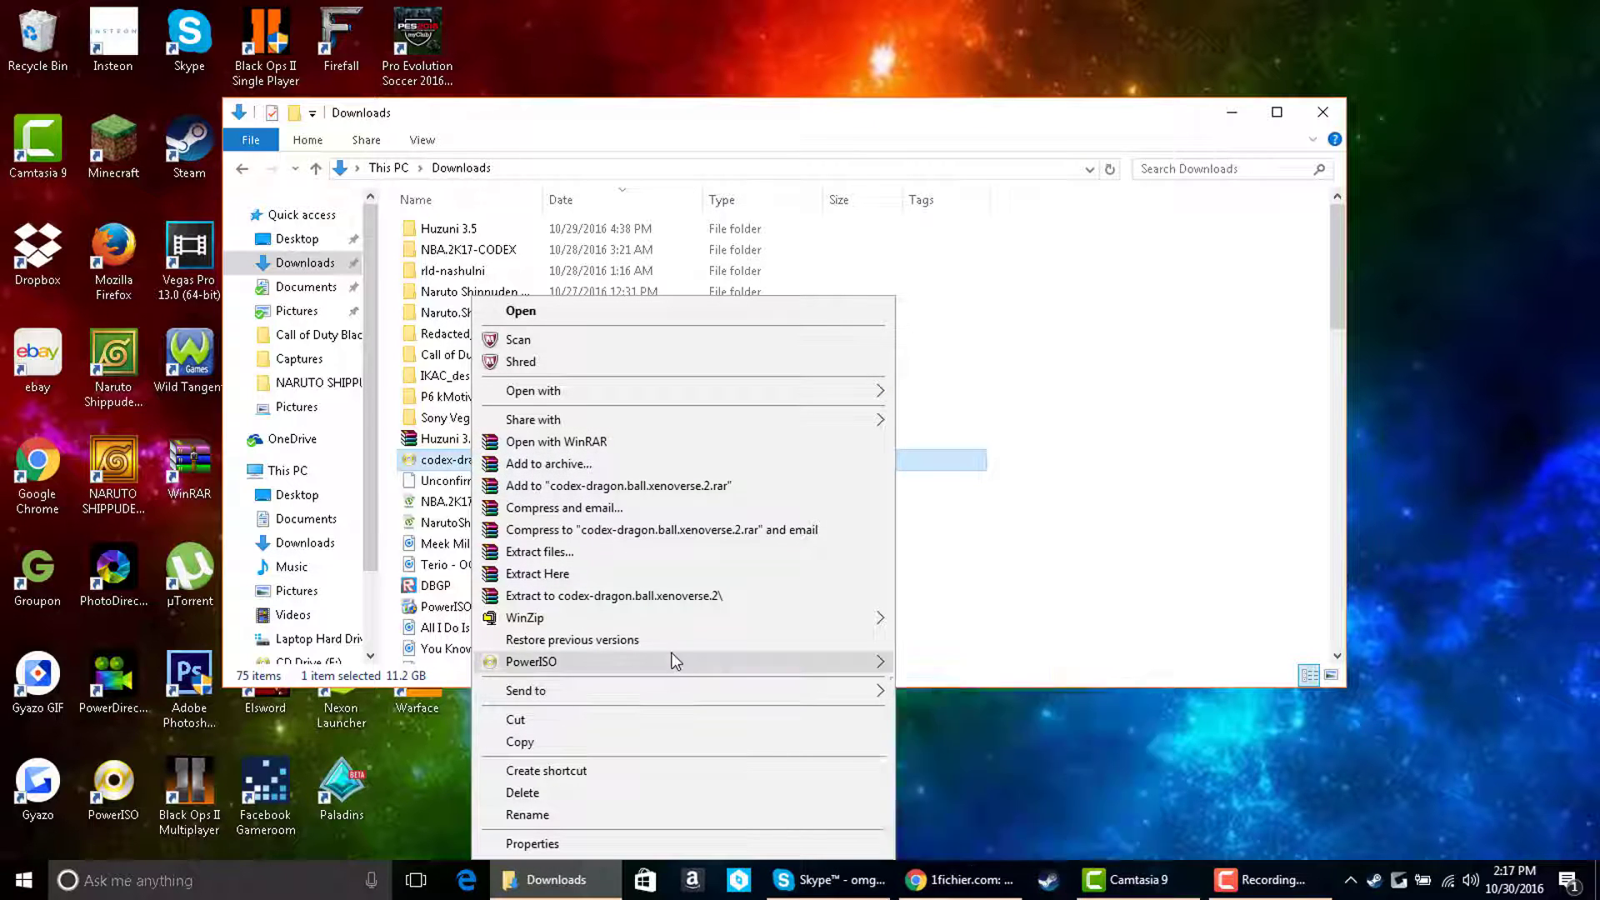
mouse_move(675, 661)
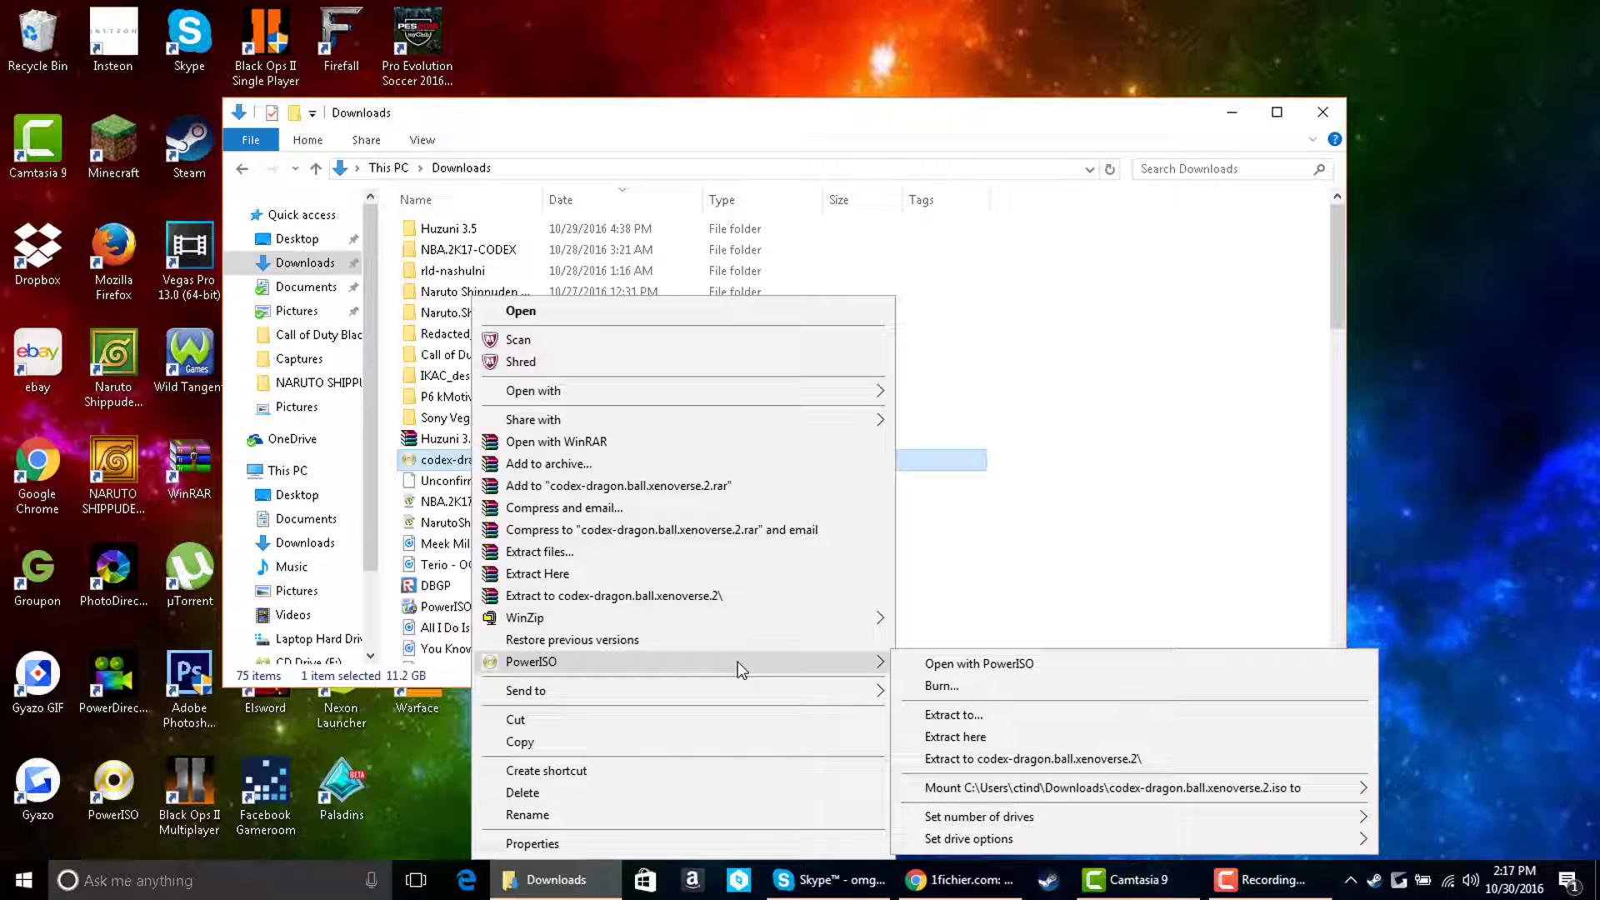
mouse_move(1032, 792)
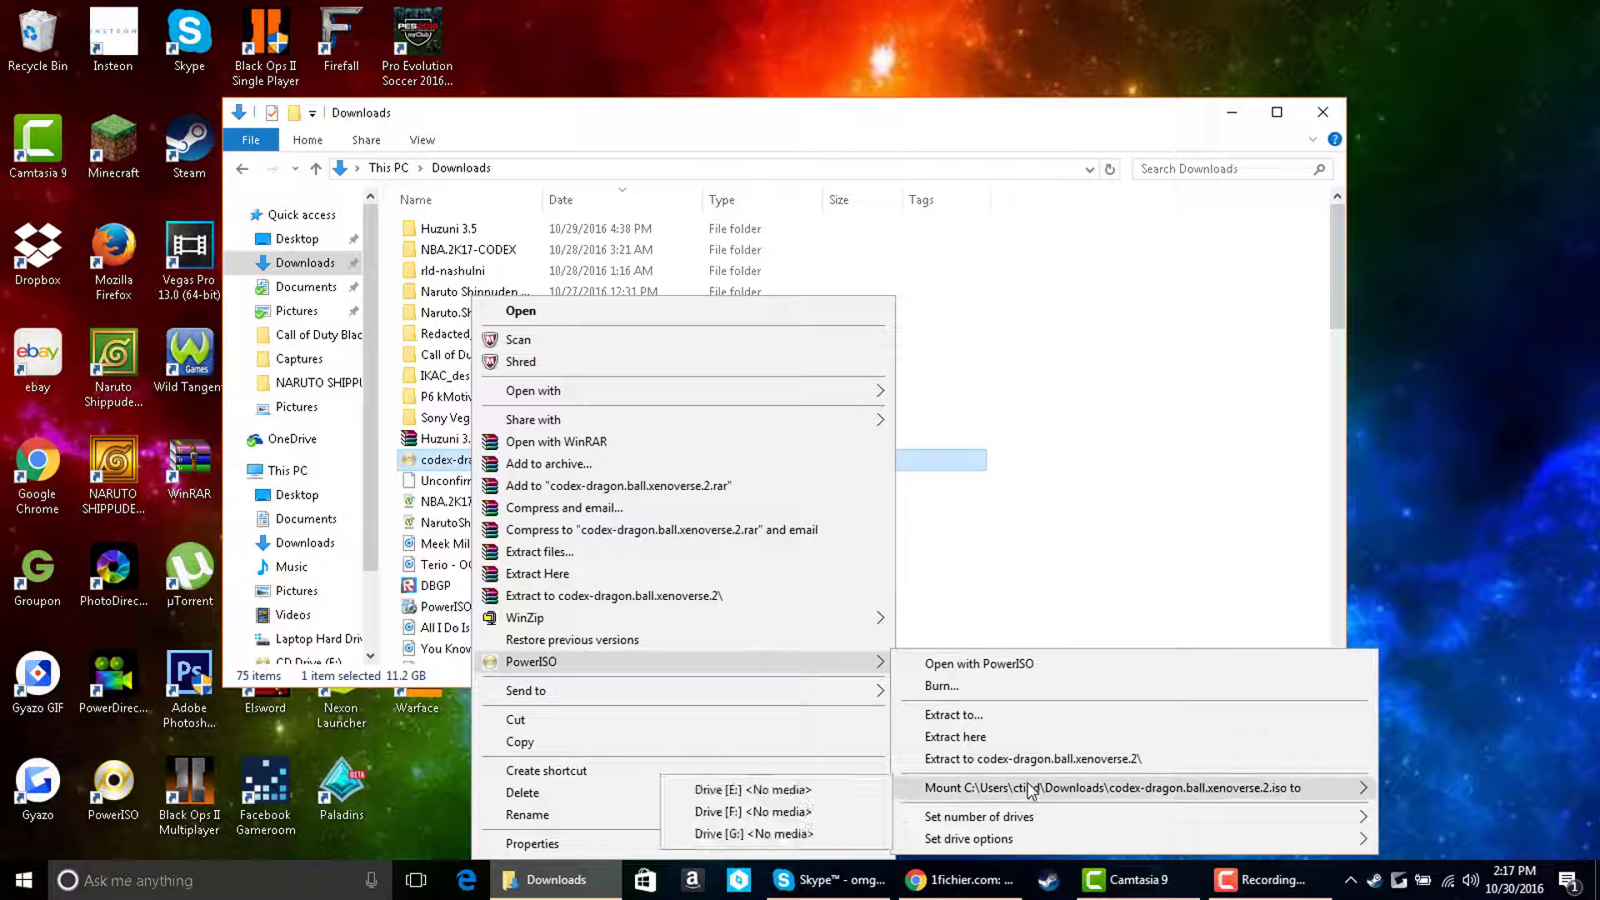
mouse_move(1032, 821)
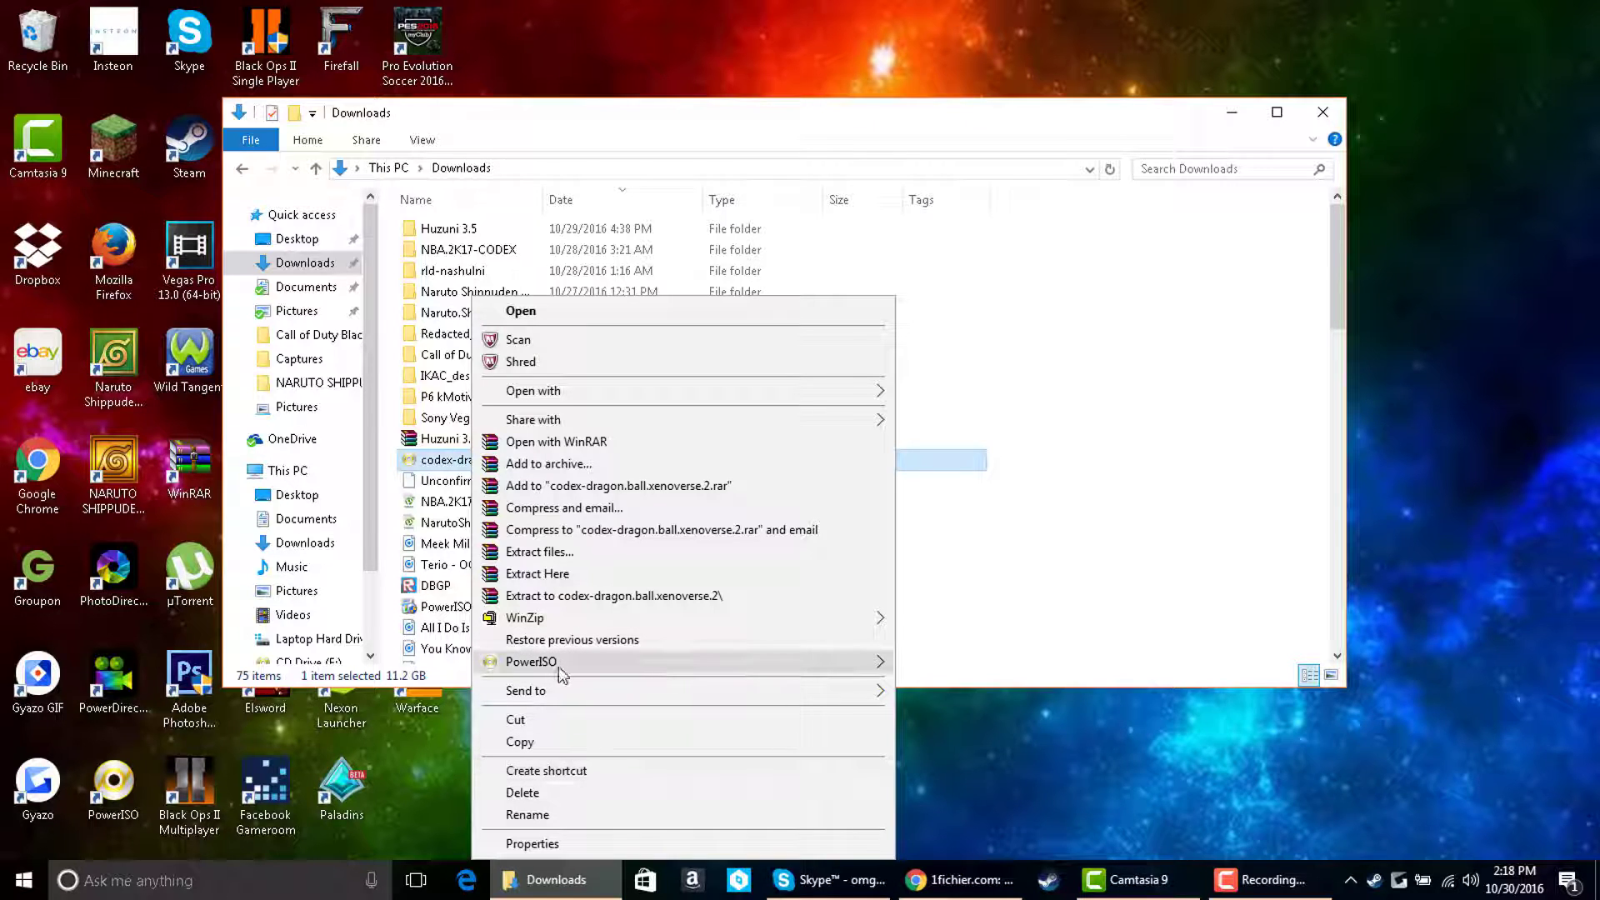
mouse_move(560, 666)
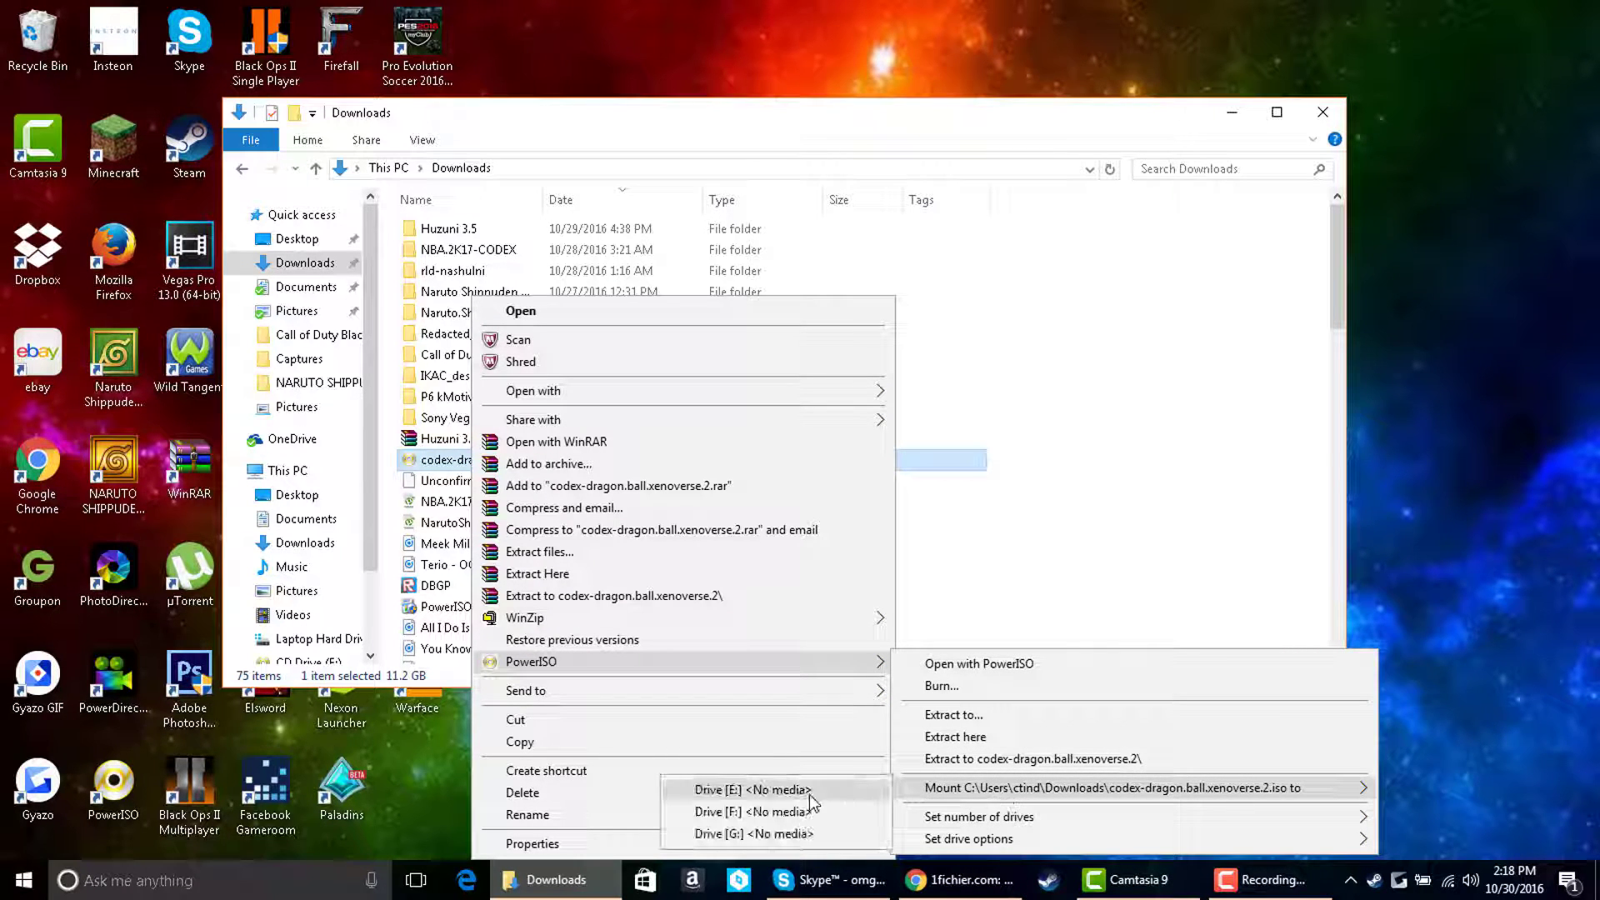
click(999, 435)
scroll(286, 466, down, 2)
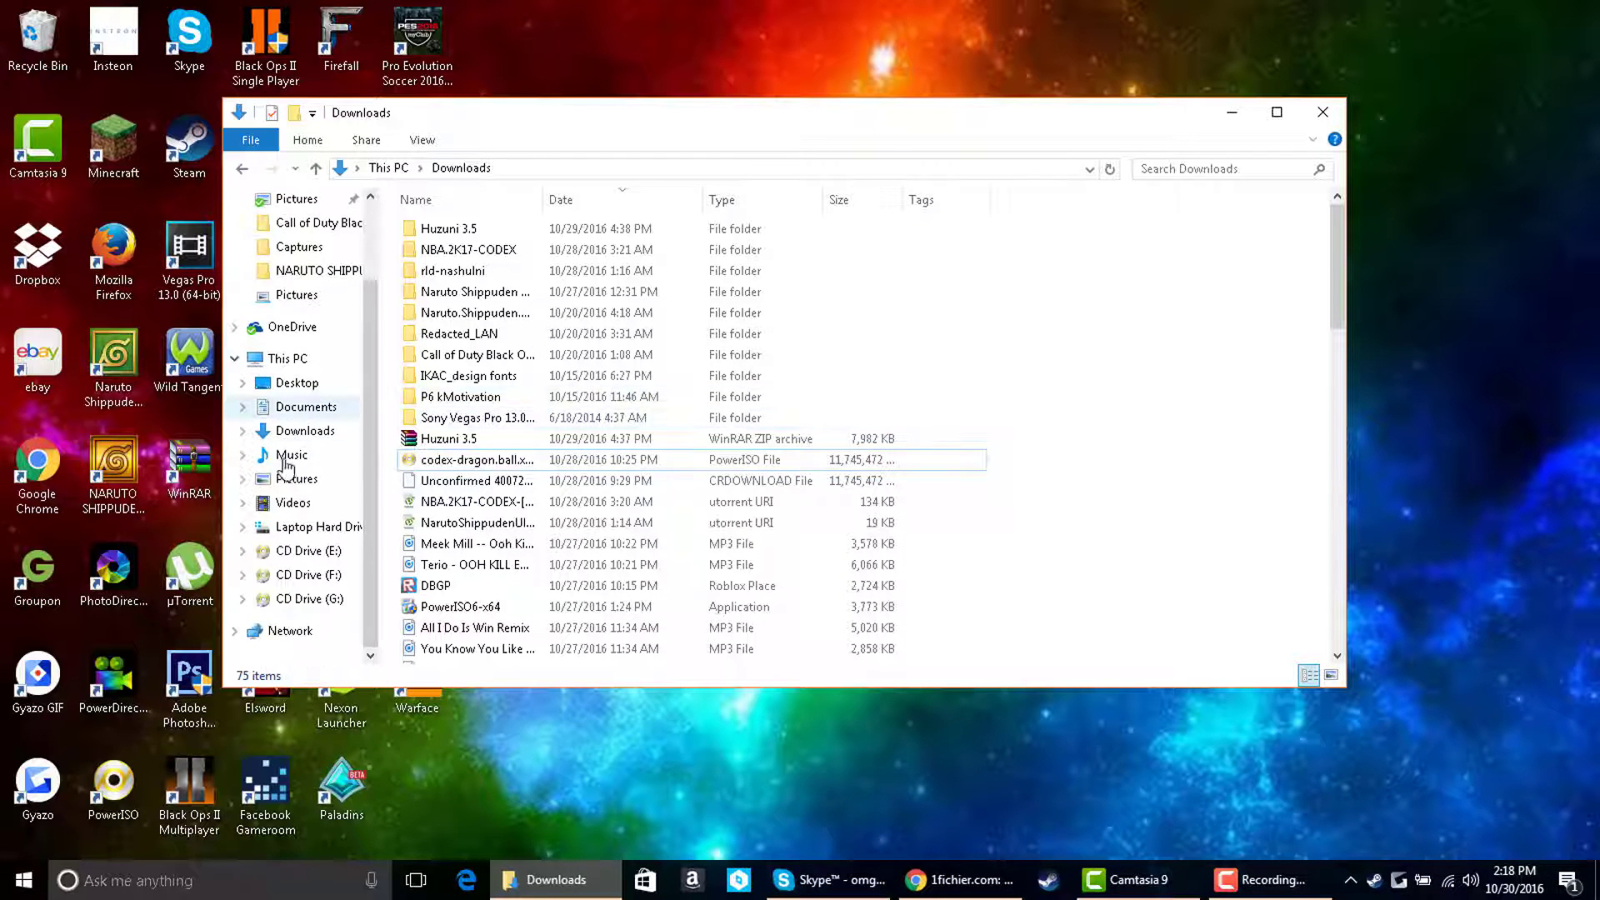
click(286, 359)
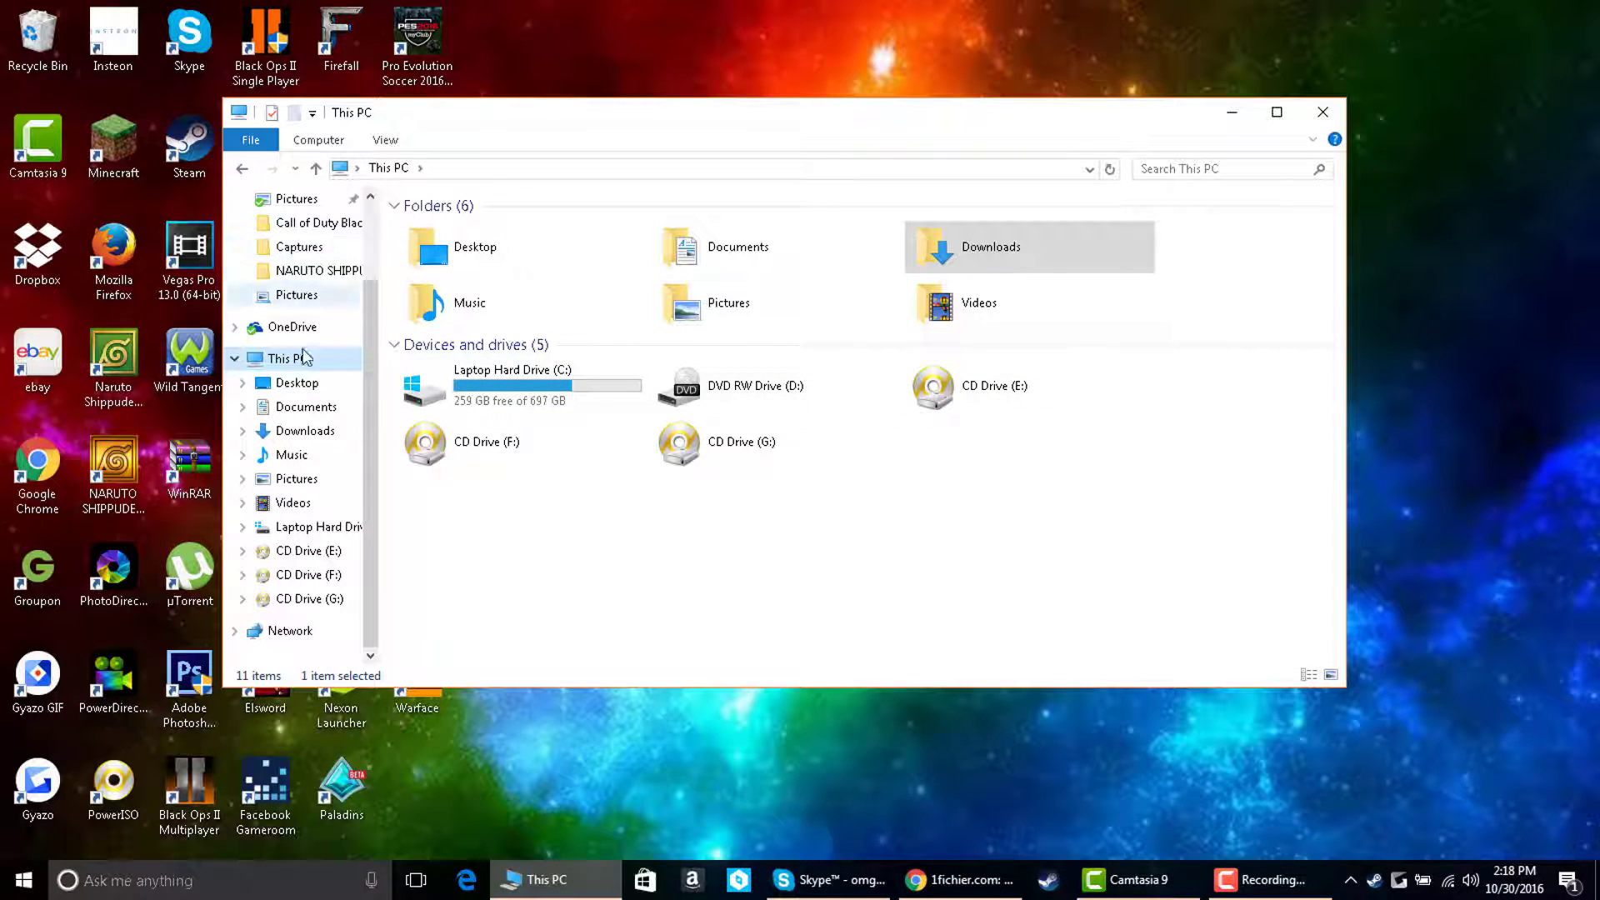
Step: Return to the Downloads folder and mount codex-dragon.ball.xenoverse.2.iso to drive E: with PowerISO
click(290, 430)
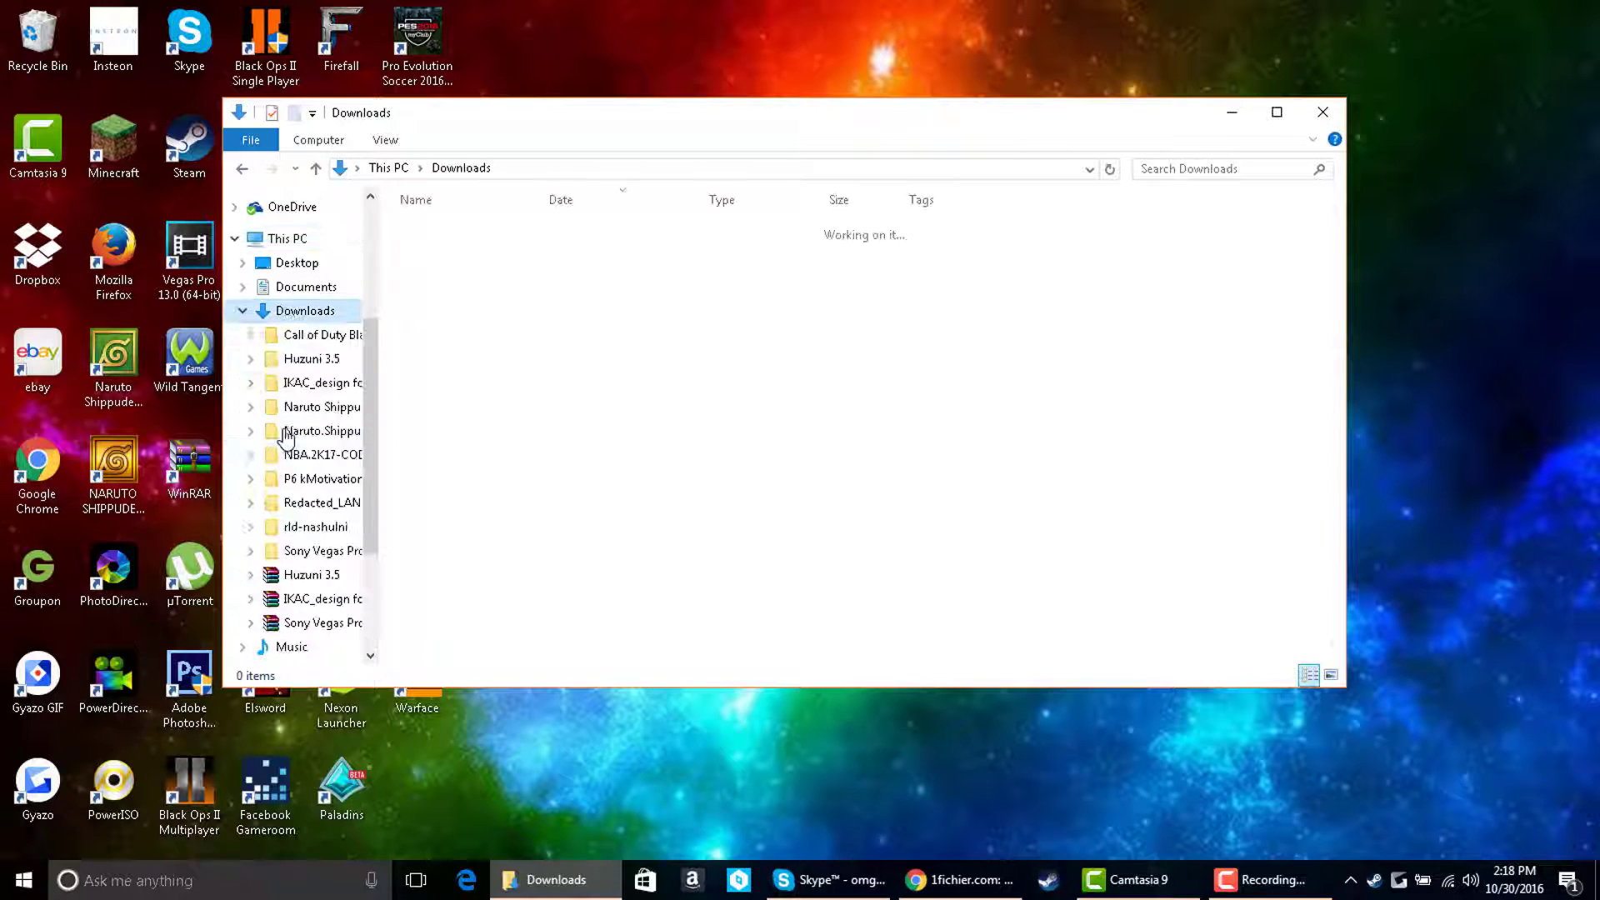
click(461, 460)
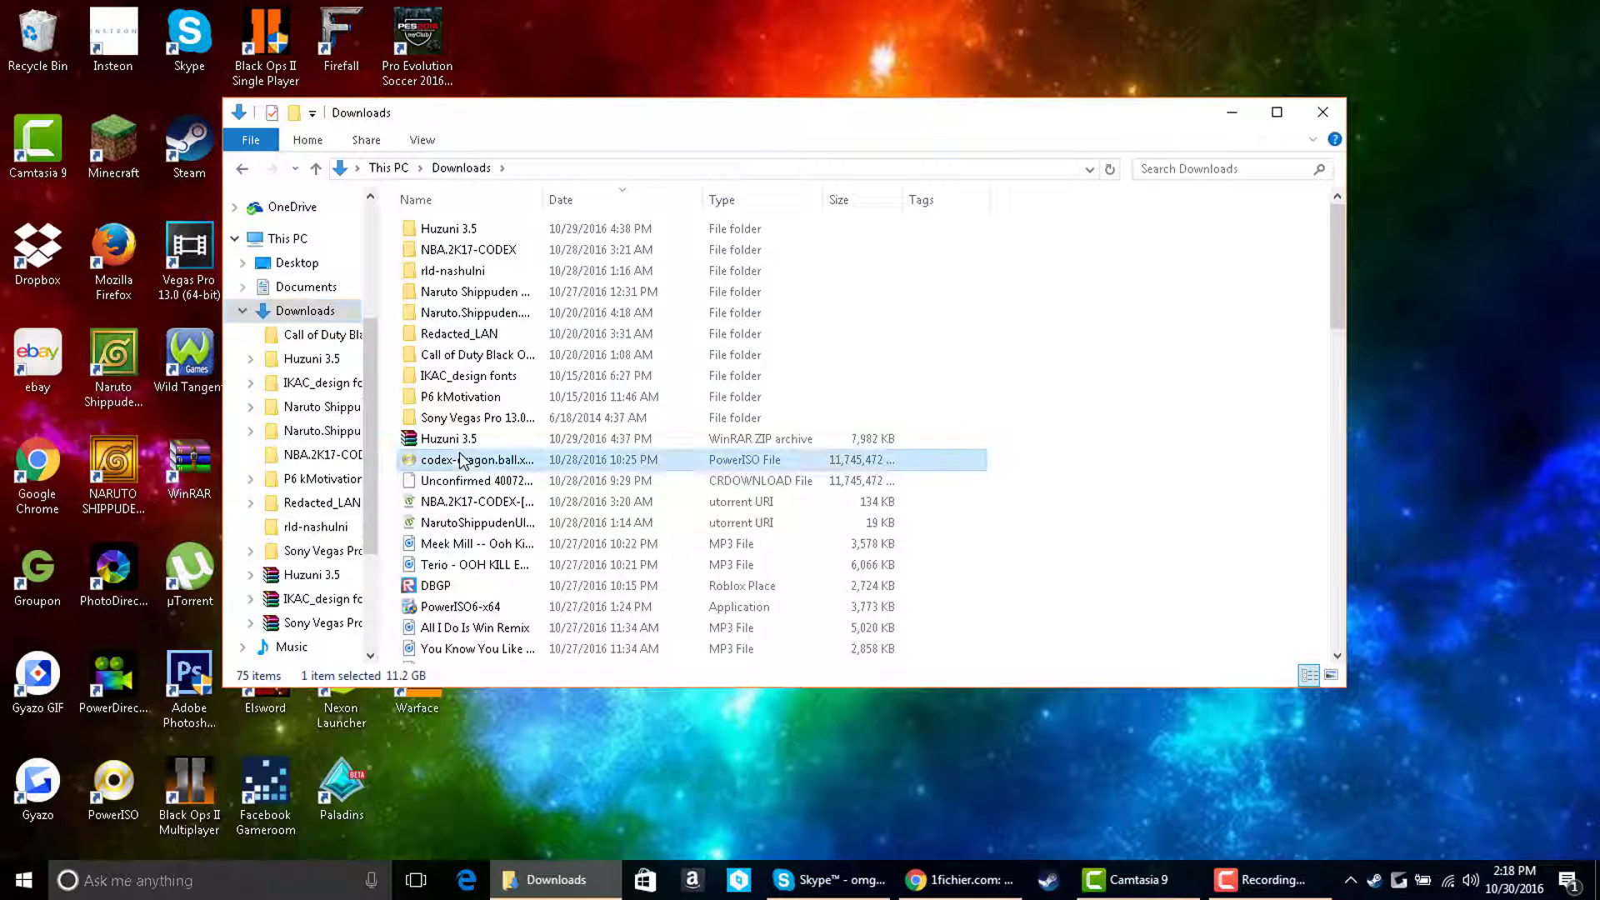
right_click(461, 460)
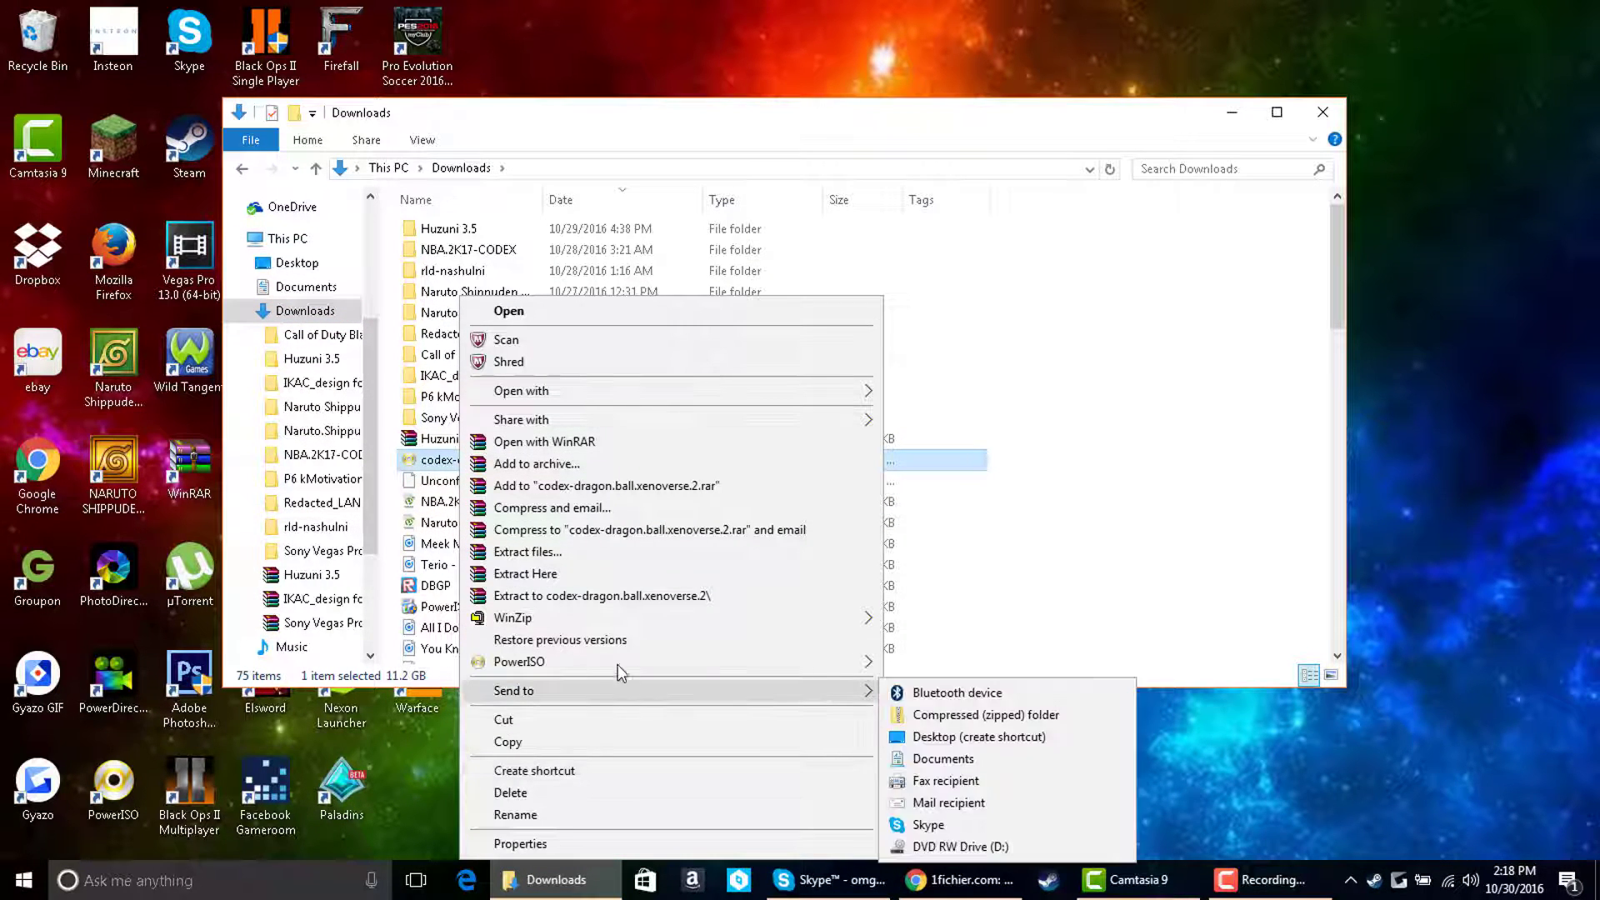
mouse_move(618, 659)
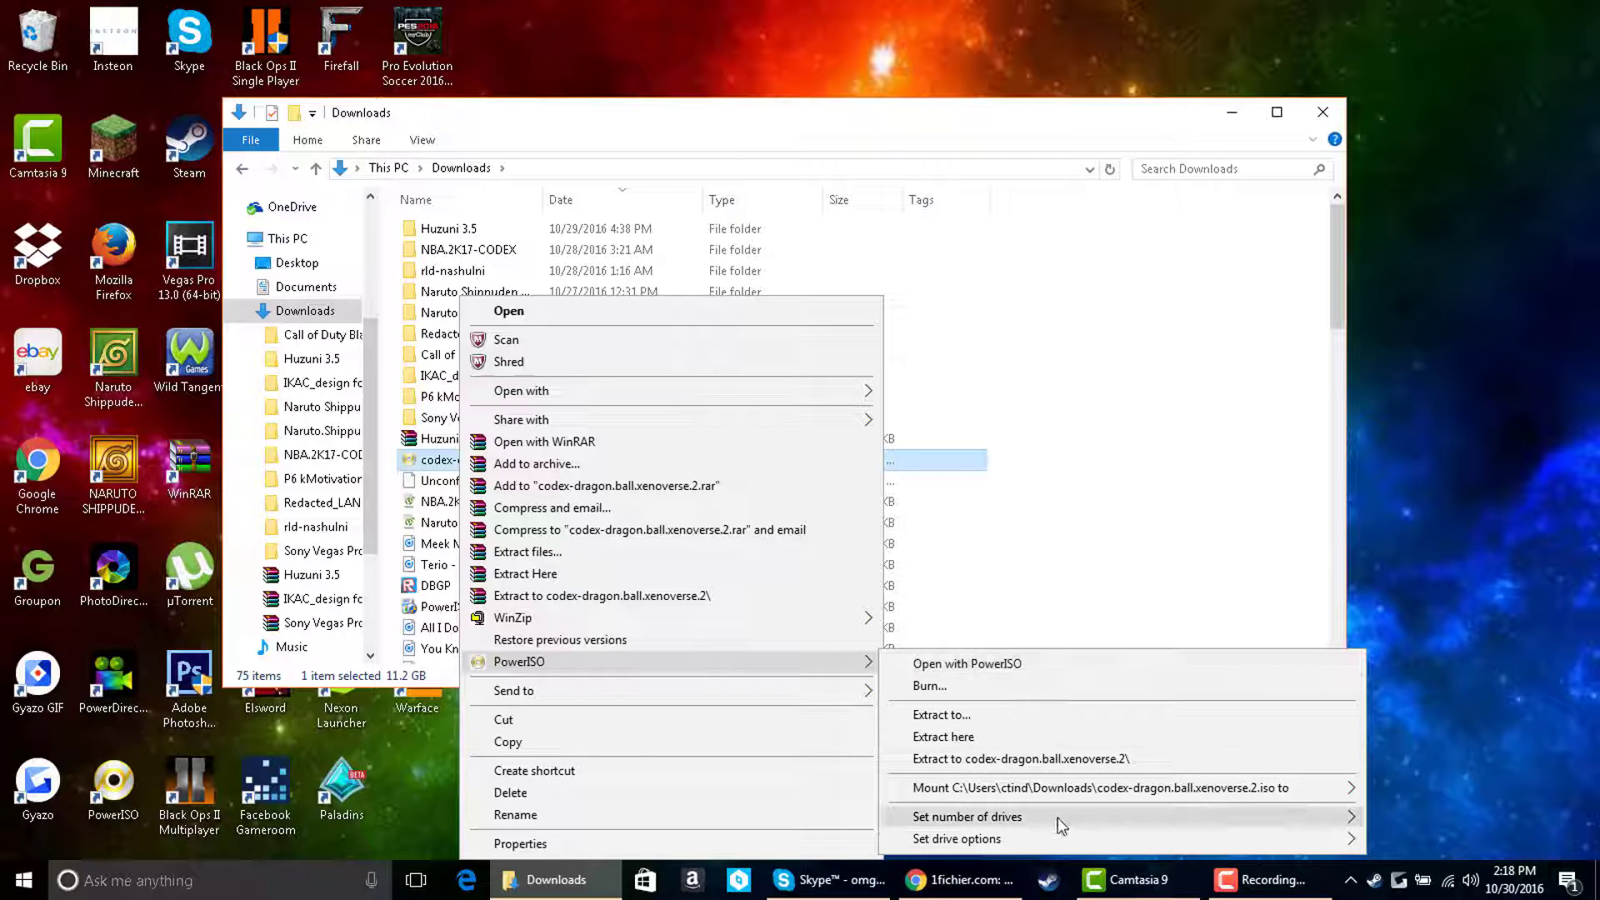
mouse_move(1059, 819)
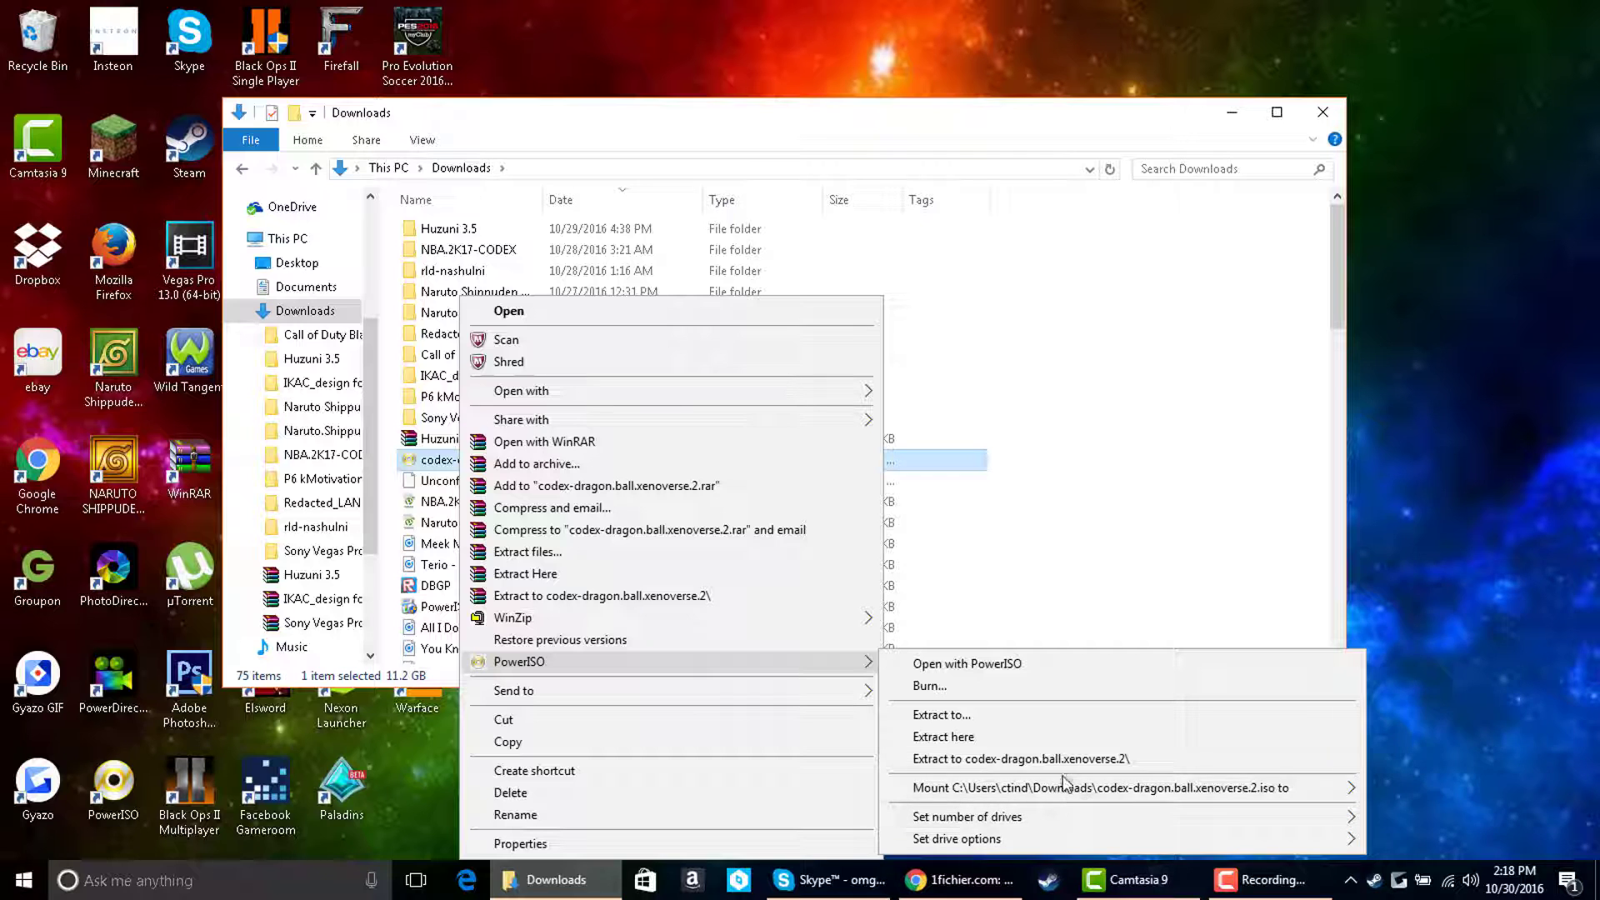
mouse_move(1067, 788)
click(1447, 792)
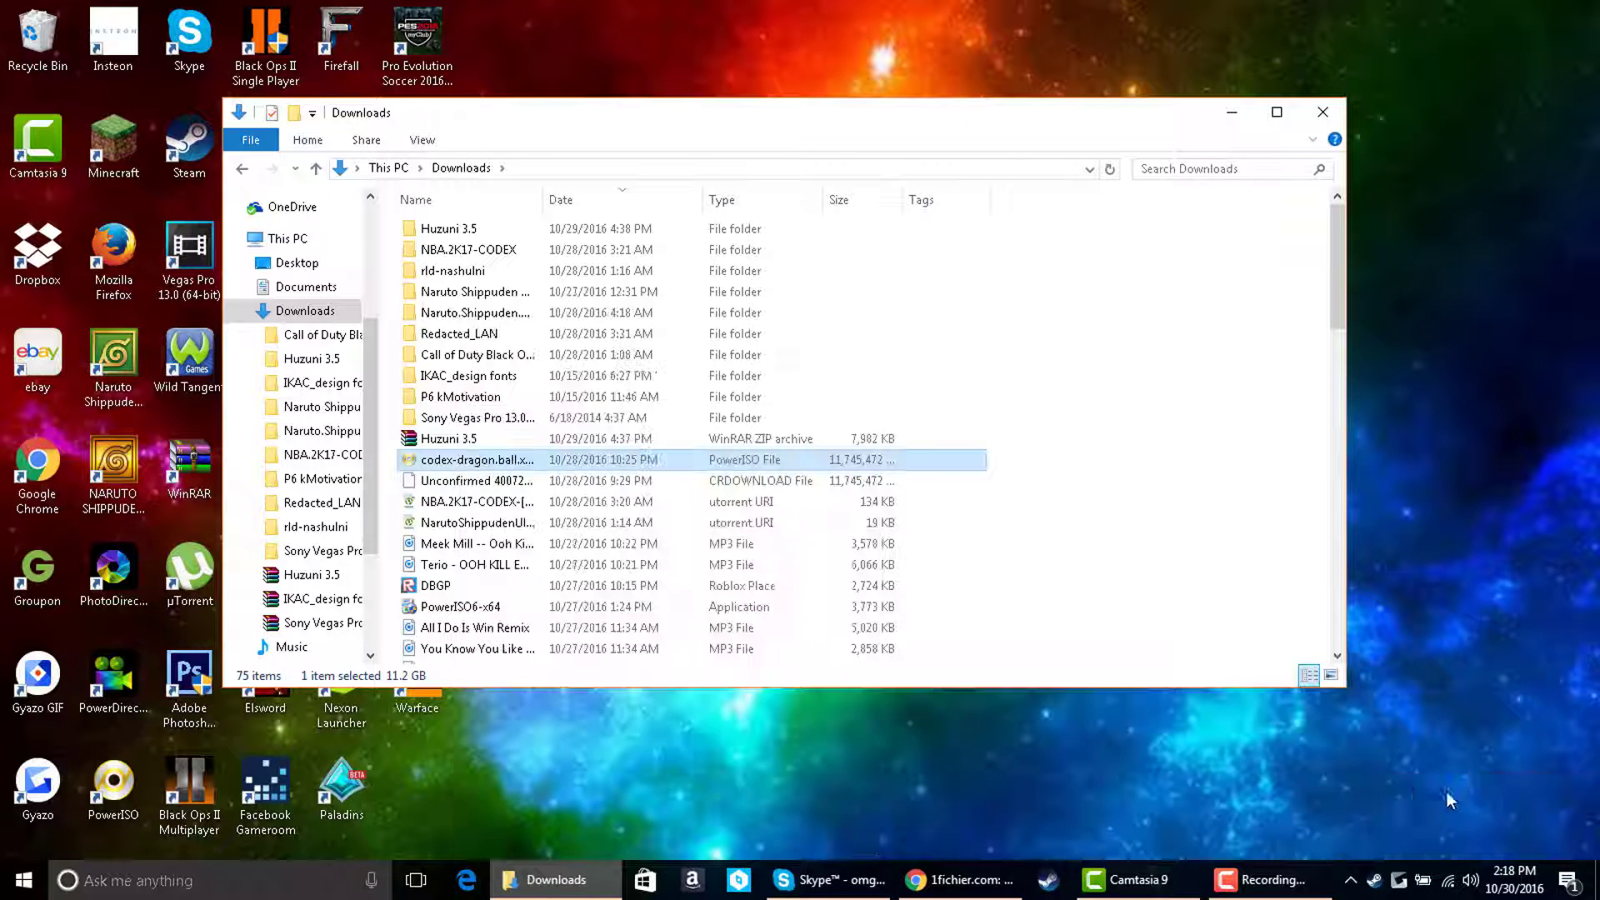
Step: Find the mounted DRAGON BALL XENOVERSE 2 disc, CD Drive (E:), under This PC and open it to list its files
scroll(287, 575, down, 2)
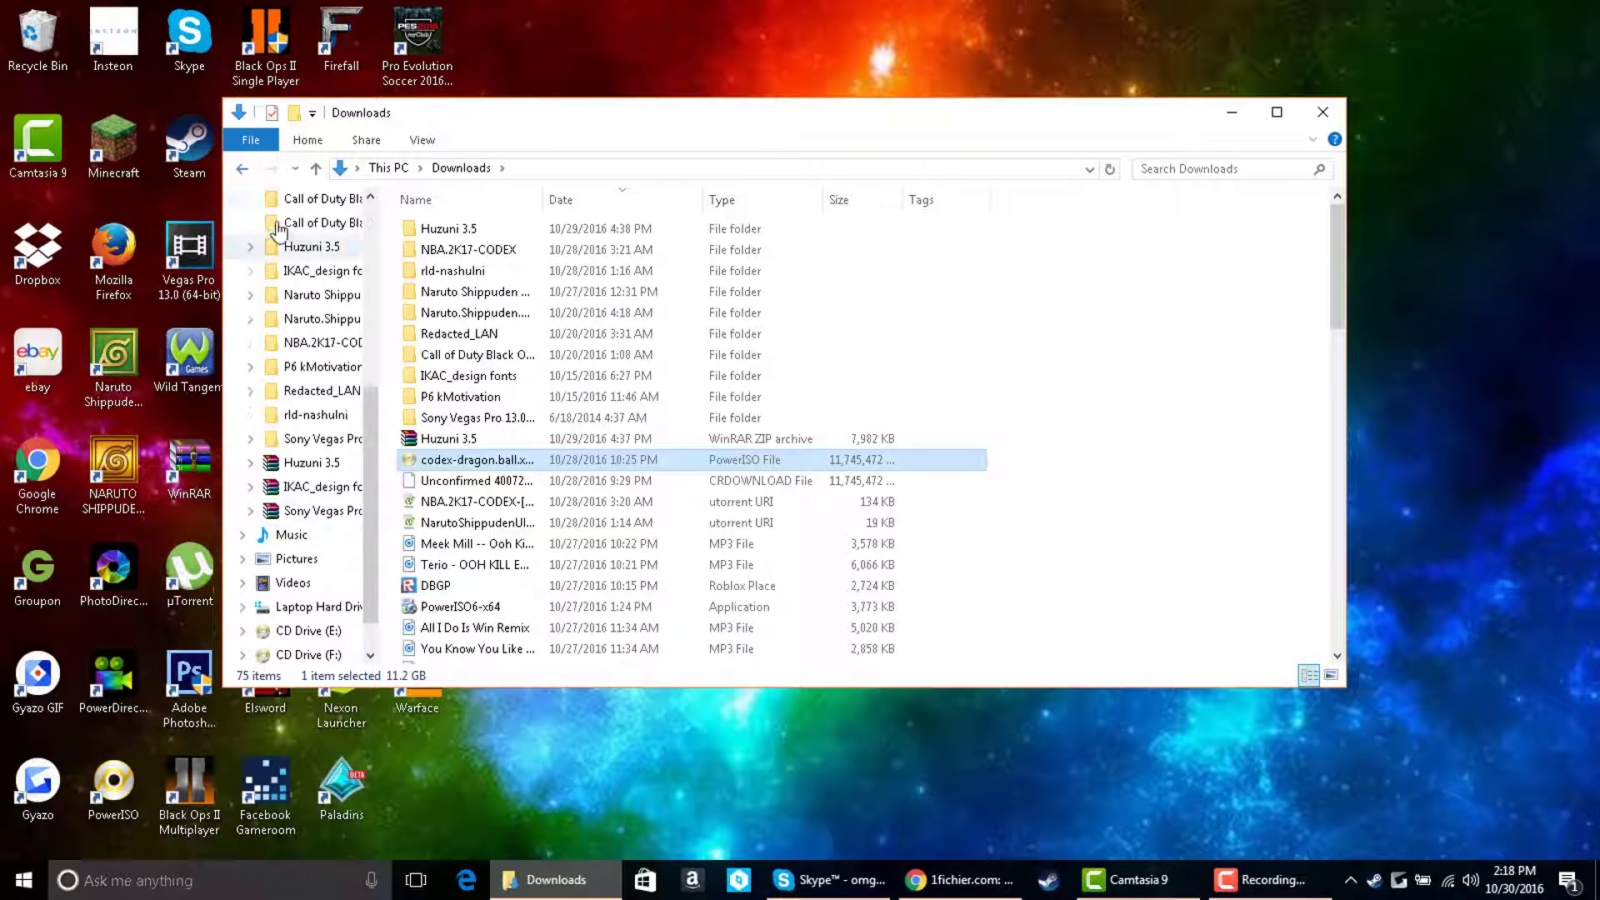
scroll(338, 593, down, 1)
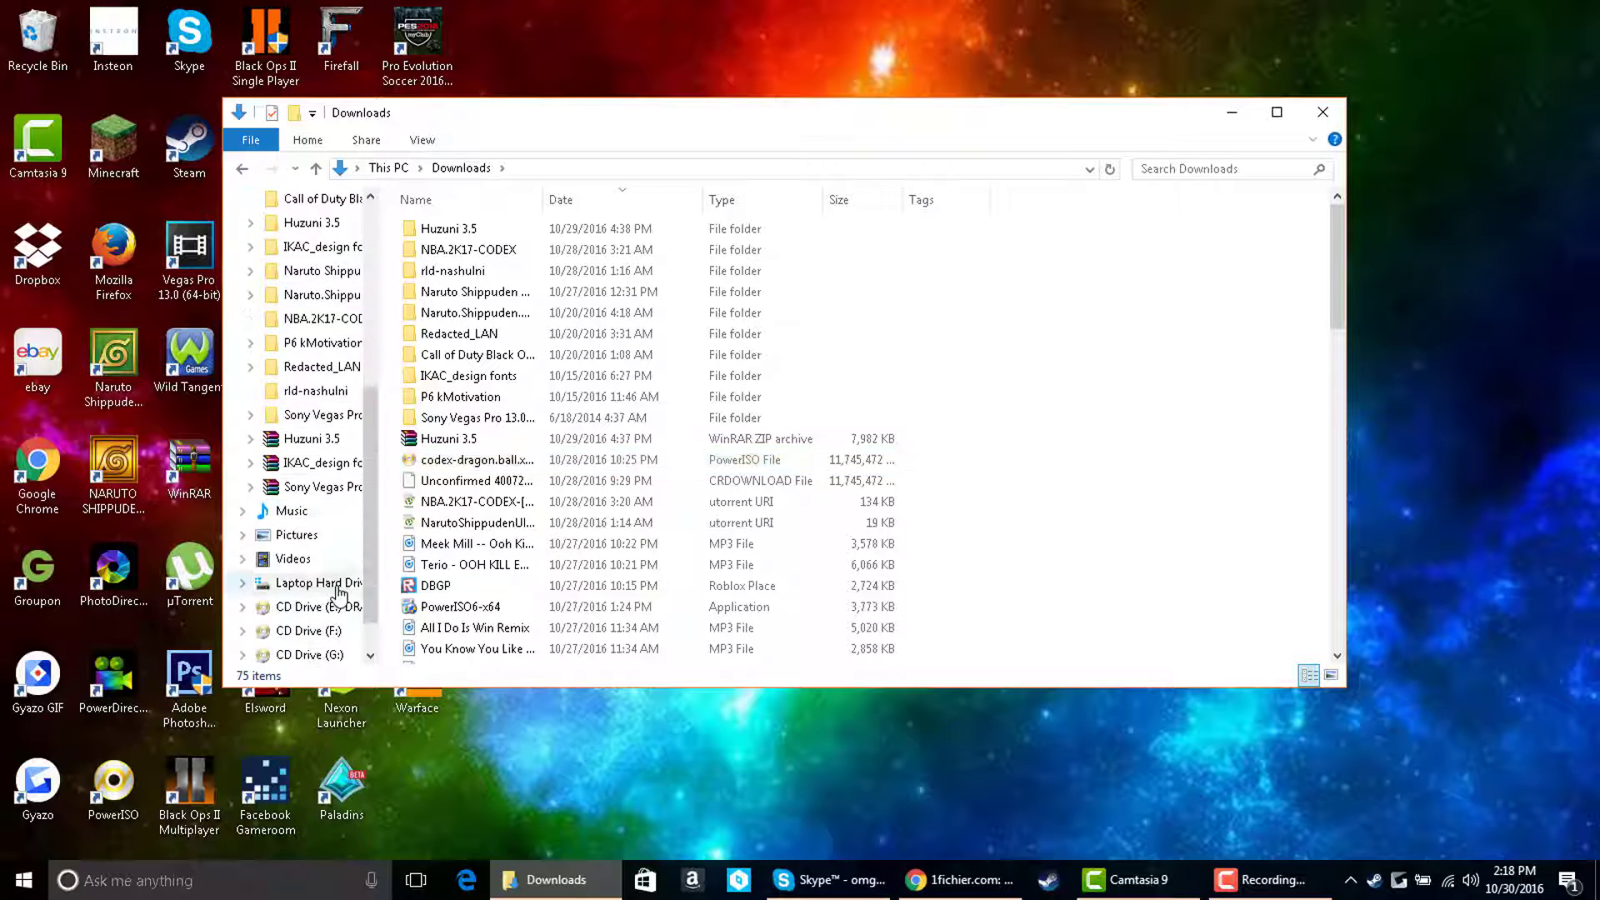
scroll(283, 550, down, 2)
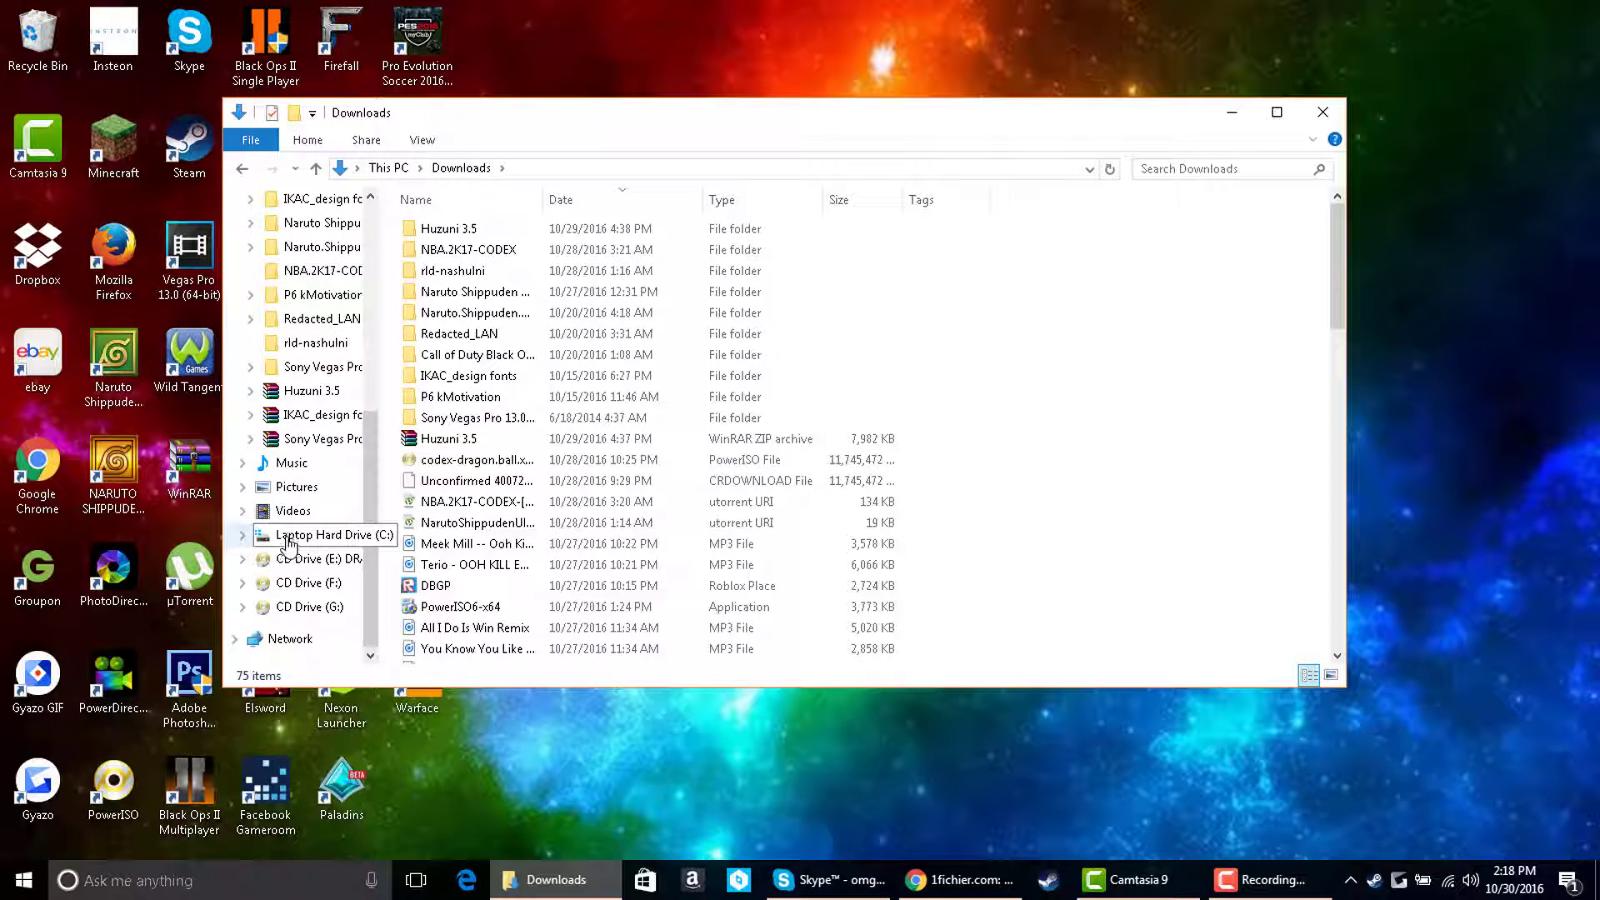
scroll(286, 333, up, 3)
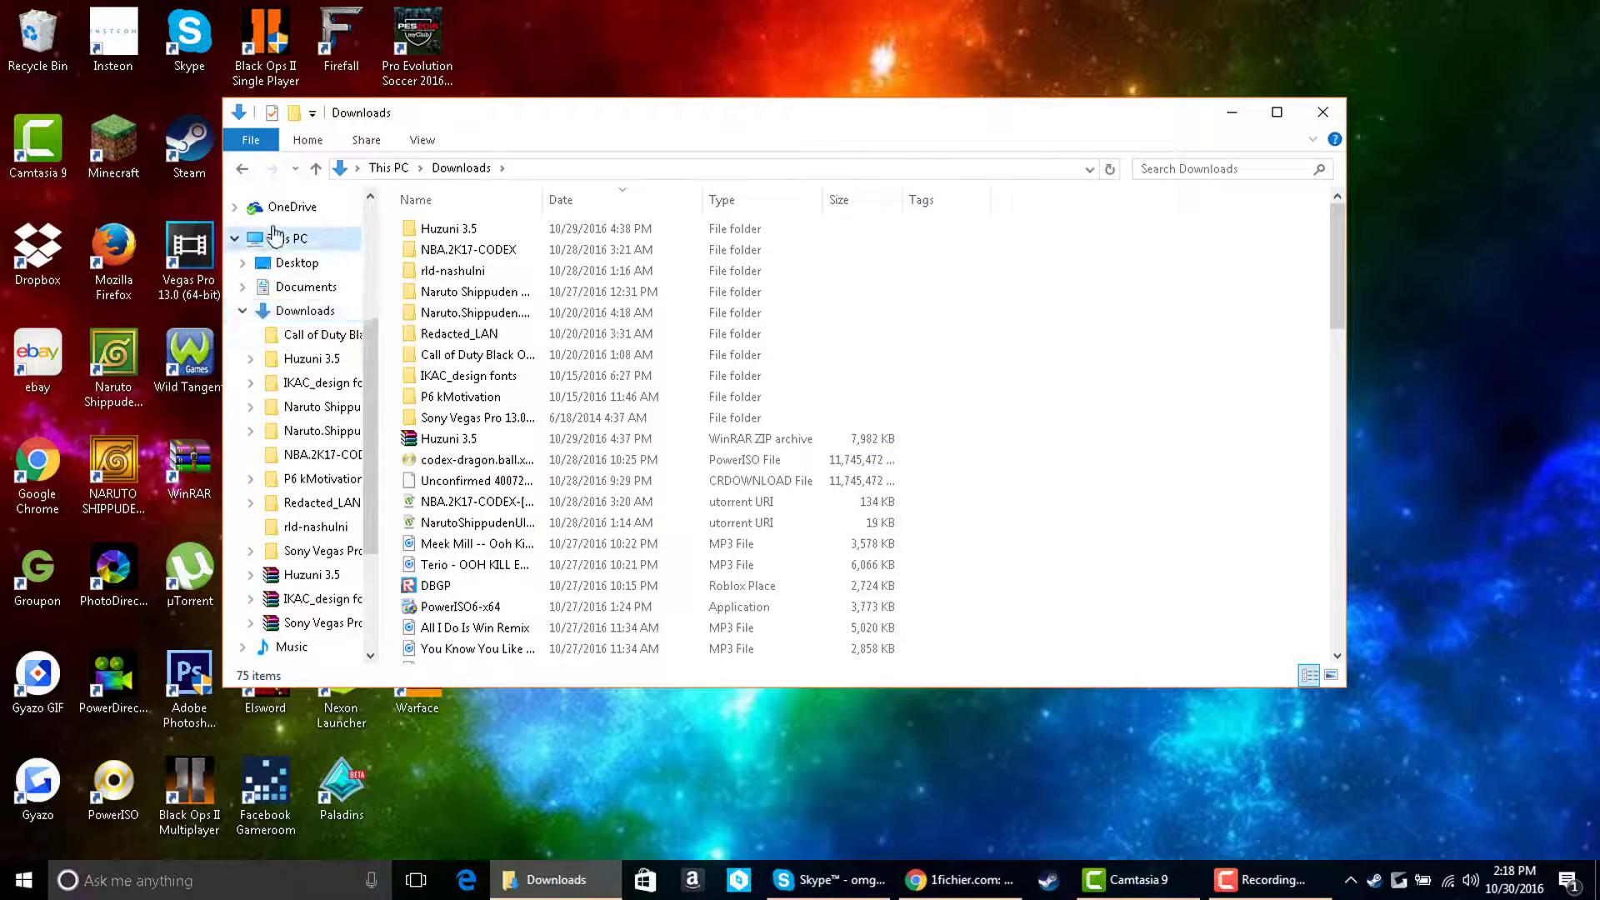
click(350, 239)
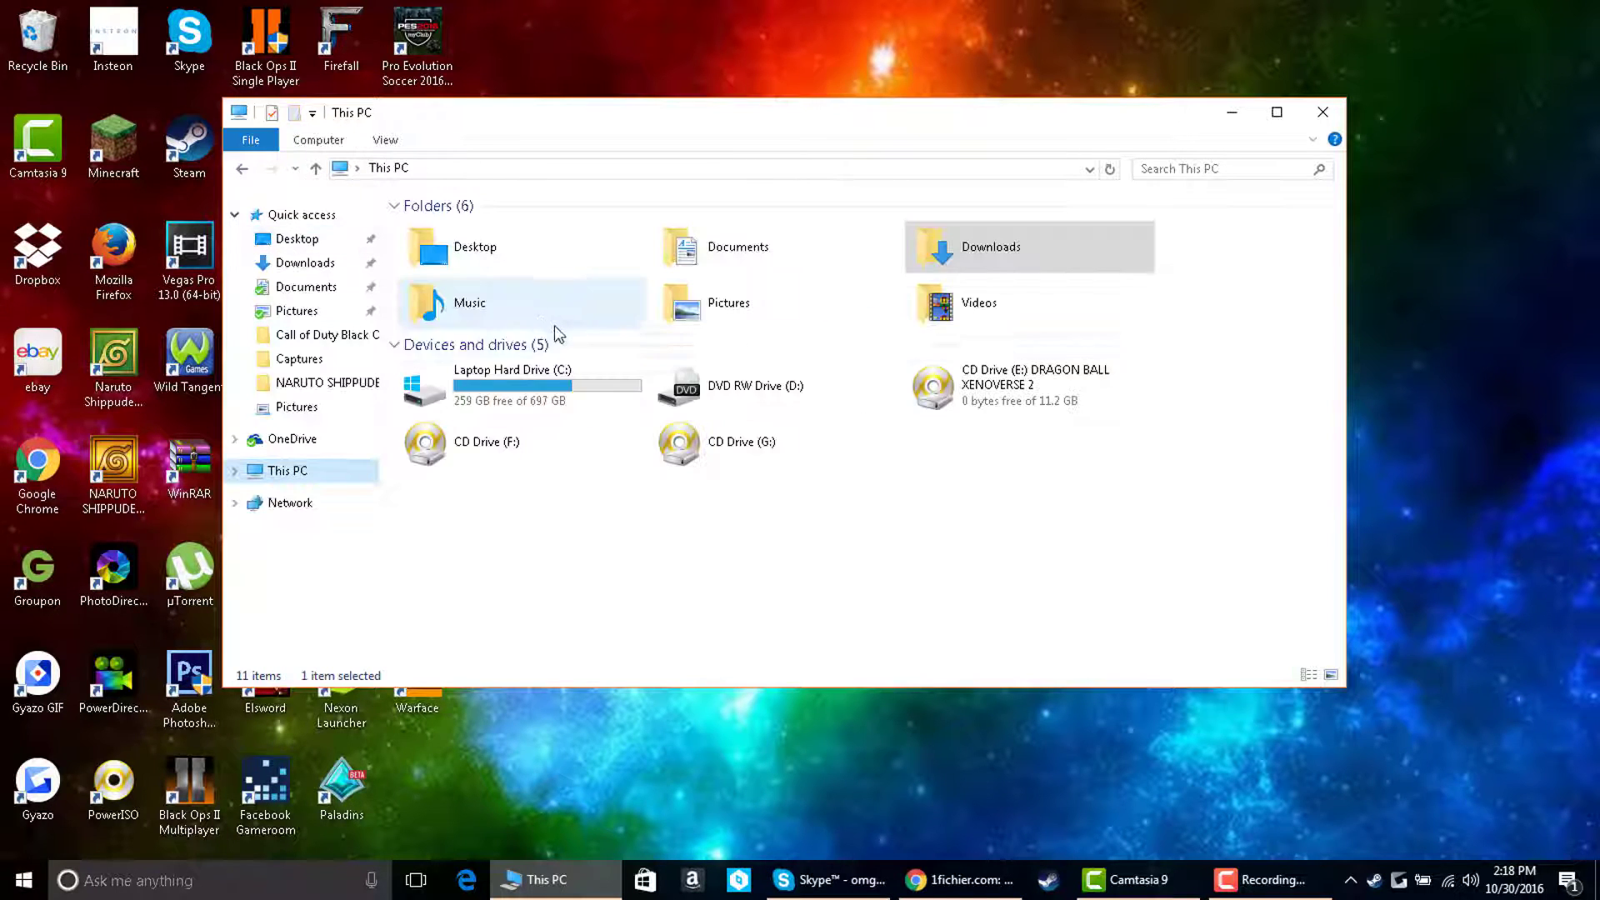
click(998, 415)
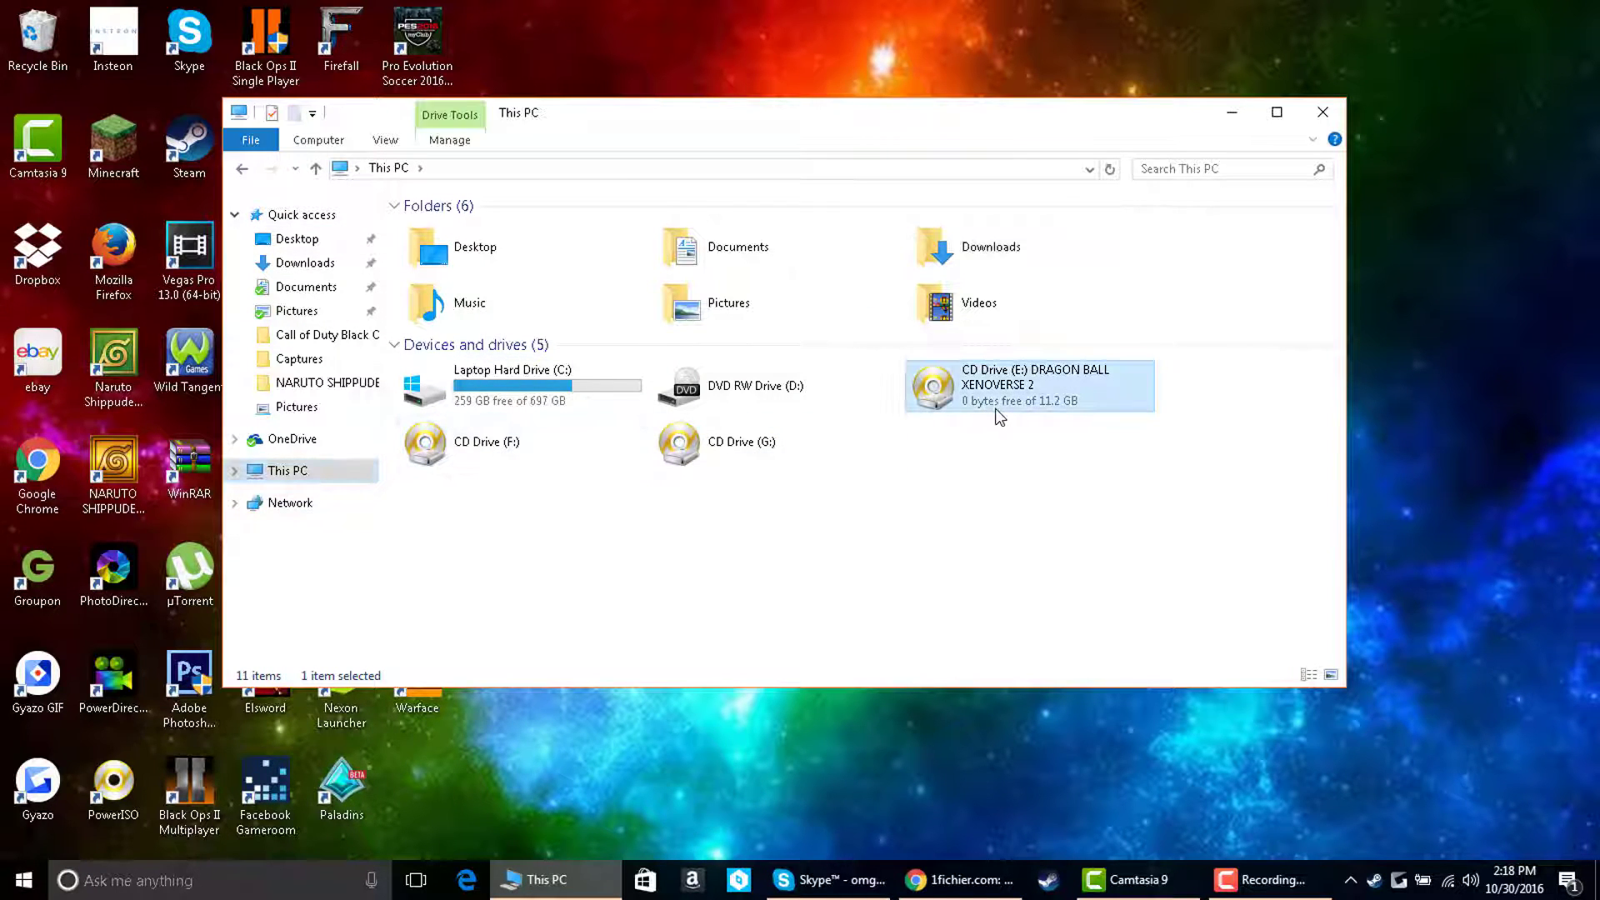
double_click(998, 414)
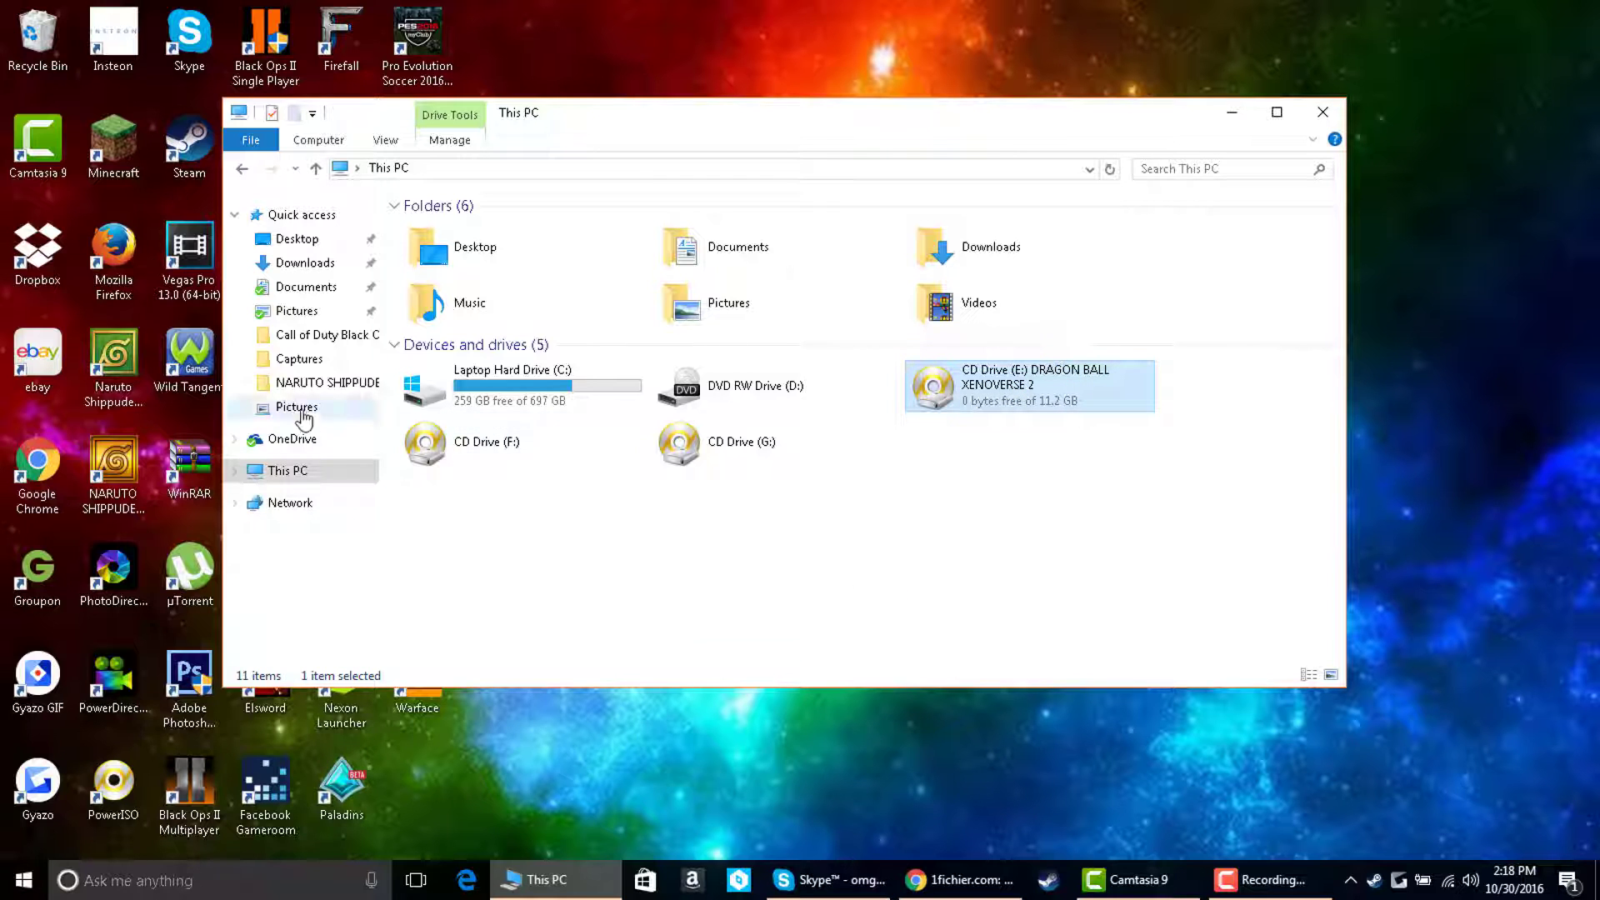
click(234, 471)
scroll(314, 417, down, 2)
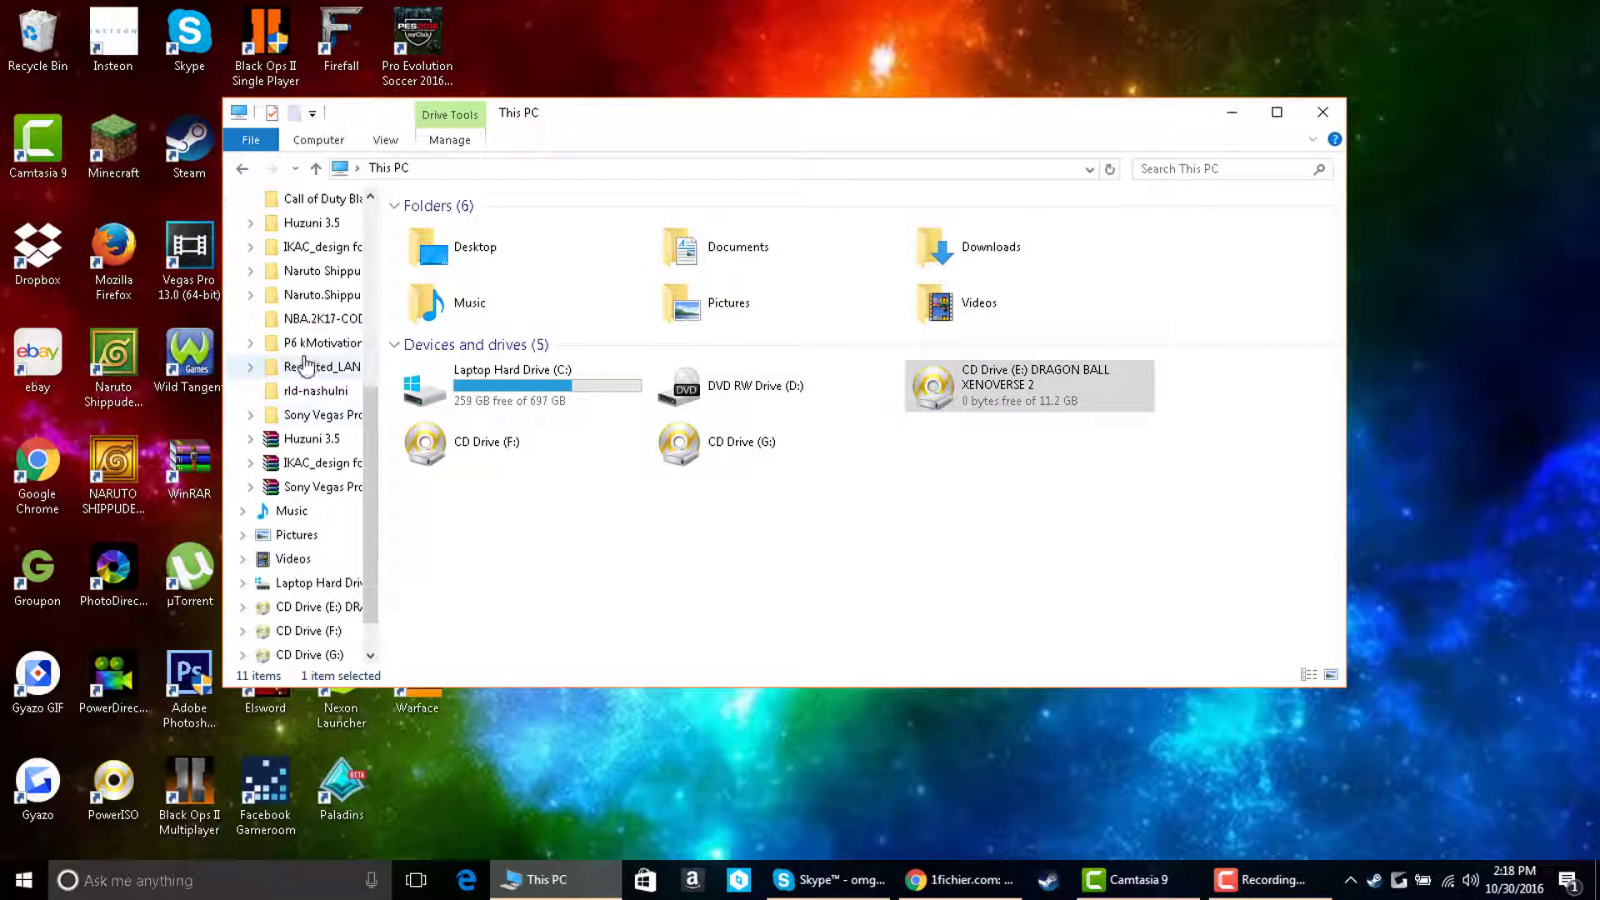
click(305, 559)
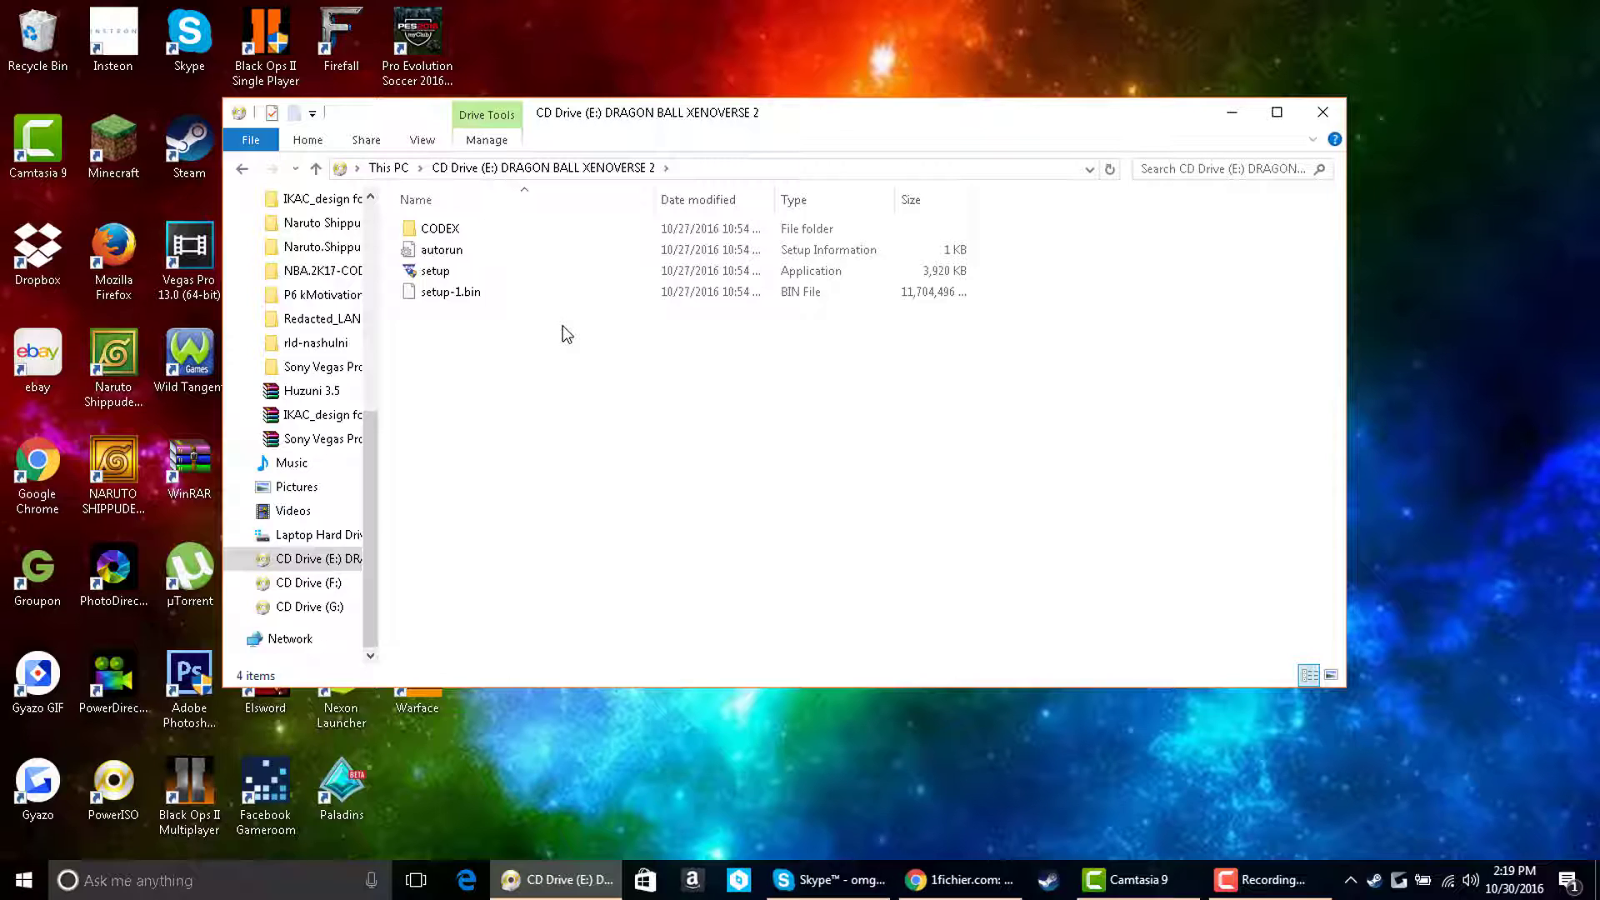
Step: Launch setup from the mounted drive to view the installer options, close it without installing, and briefly show the desktop
click(487, 279)
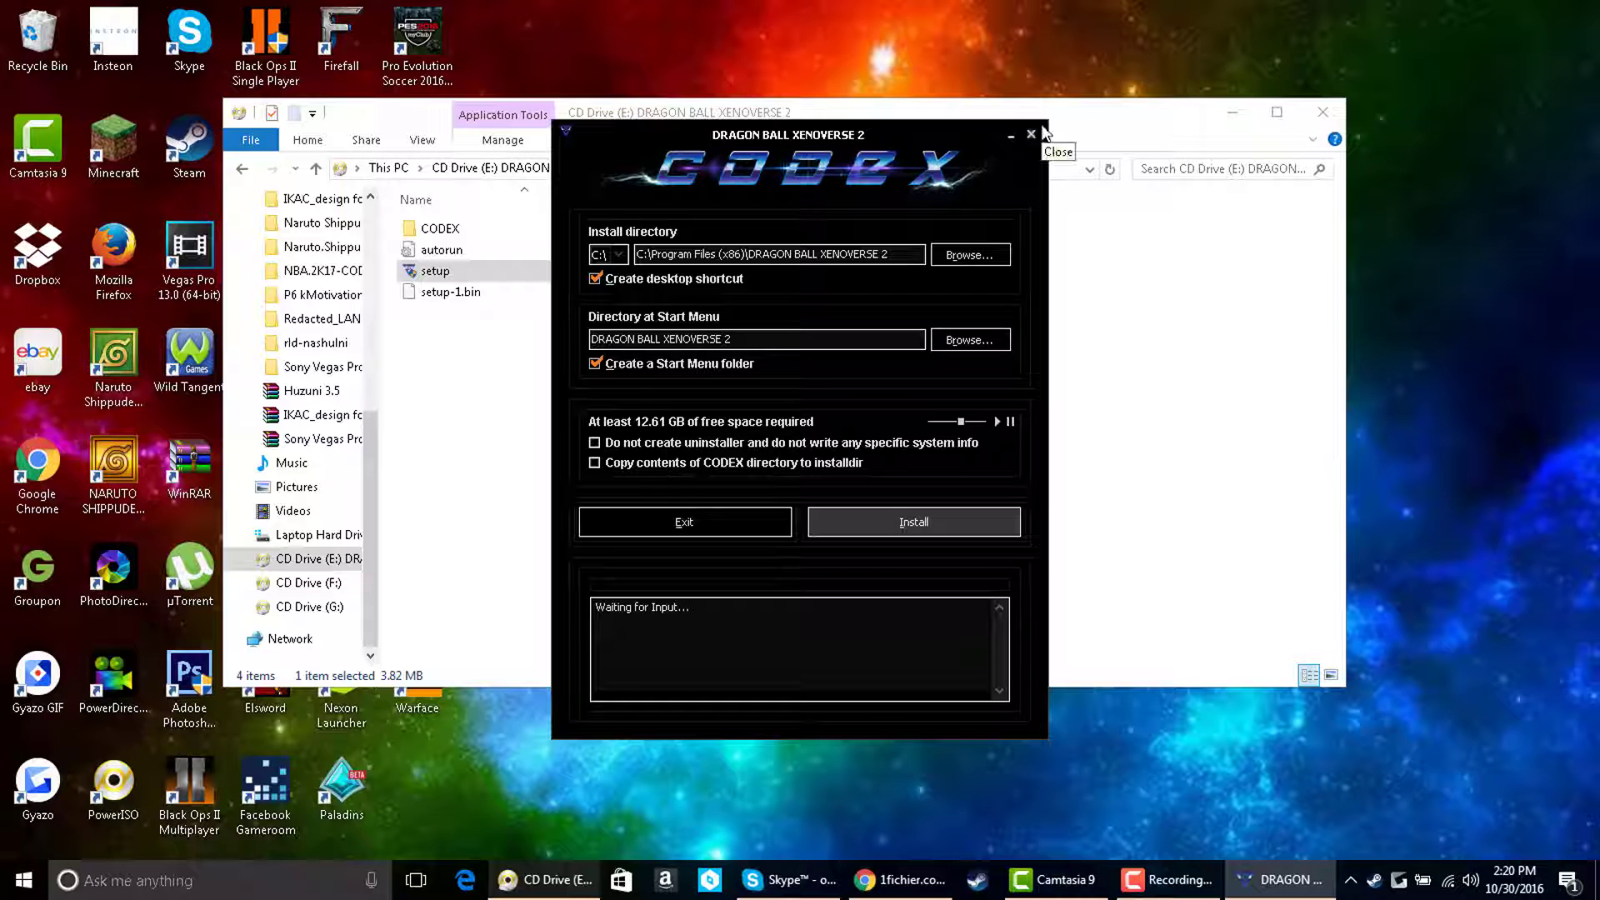
click(1032, 135)
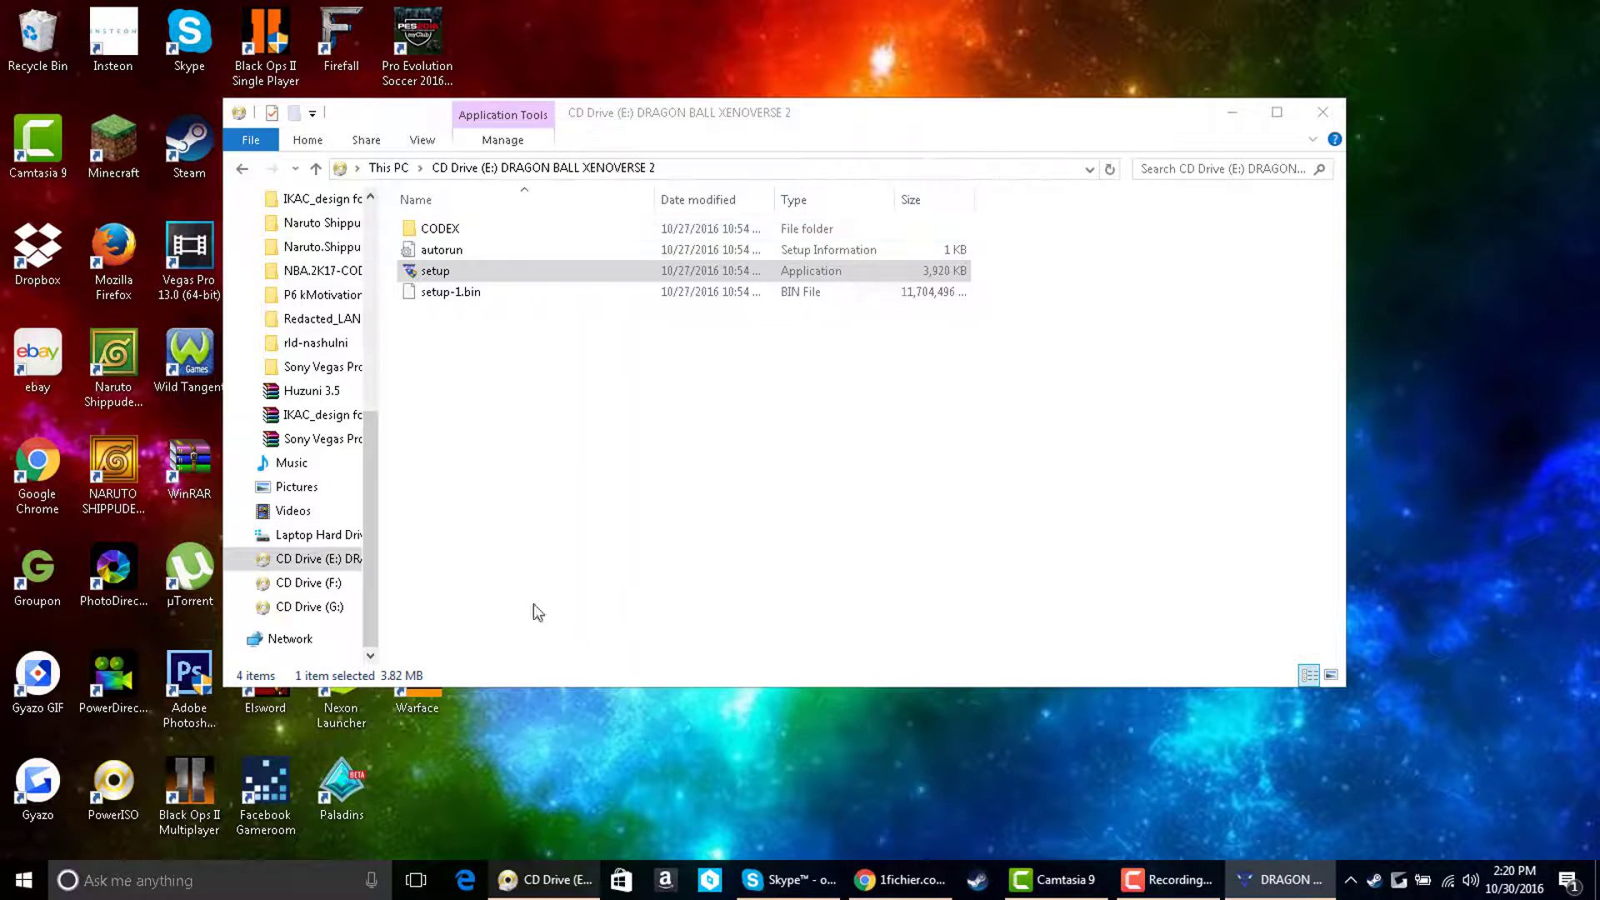
click(1231, 113)
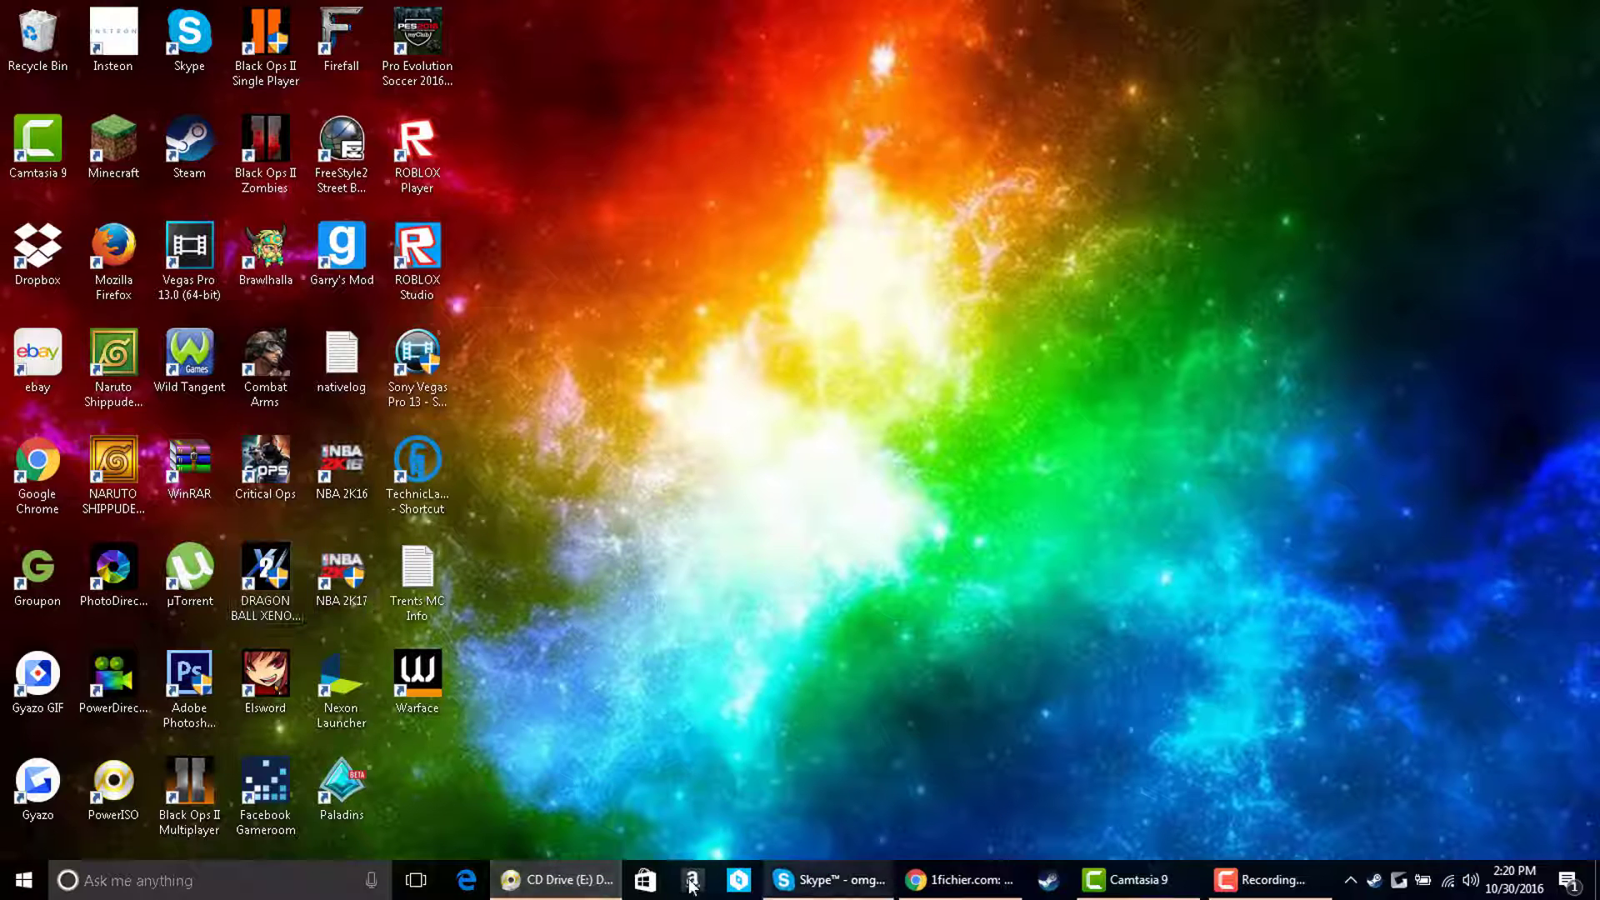
click(586, 890)
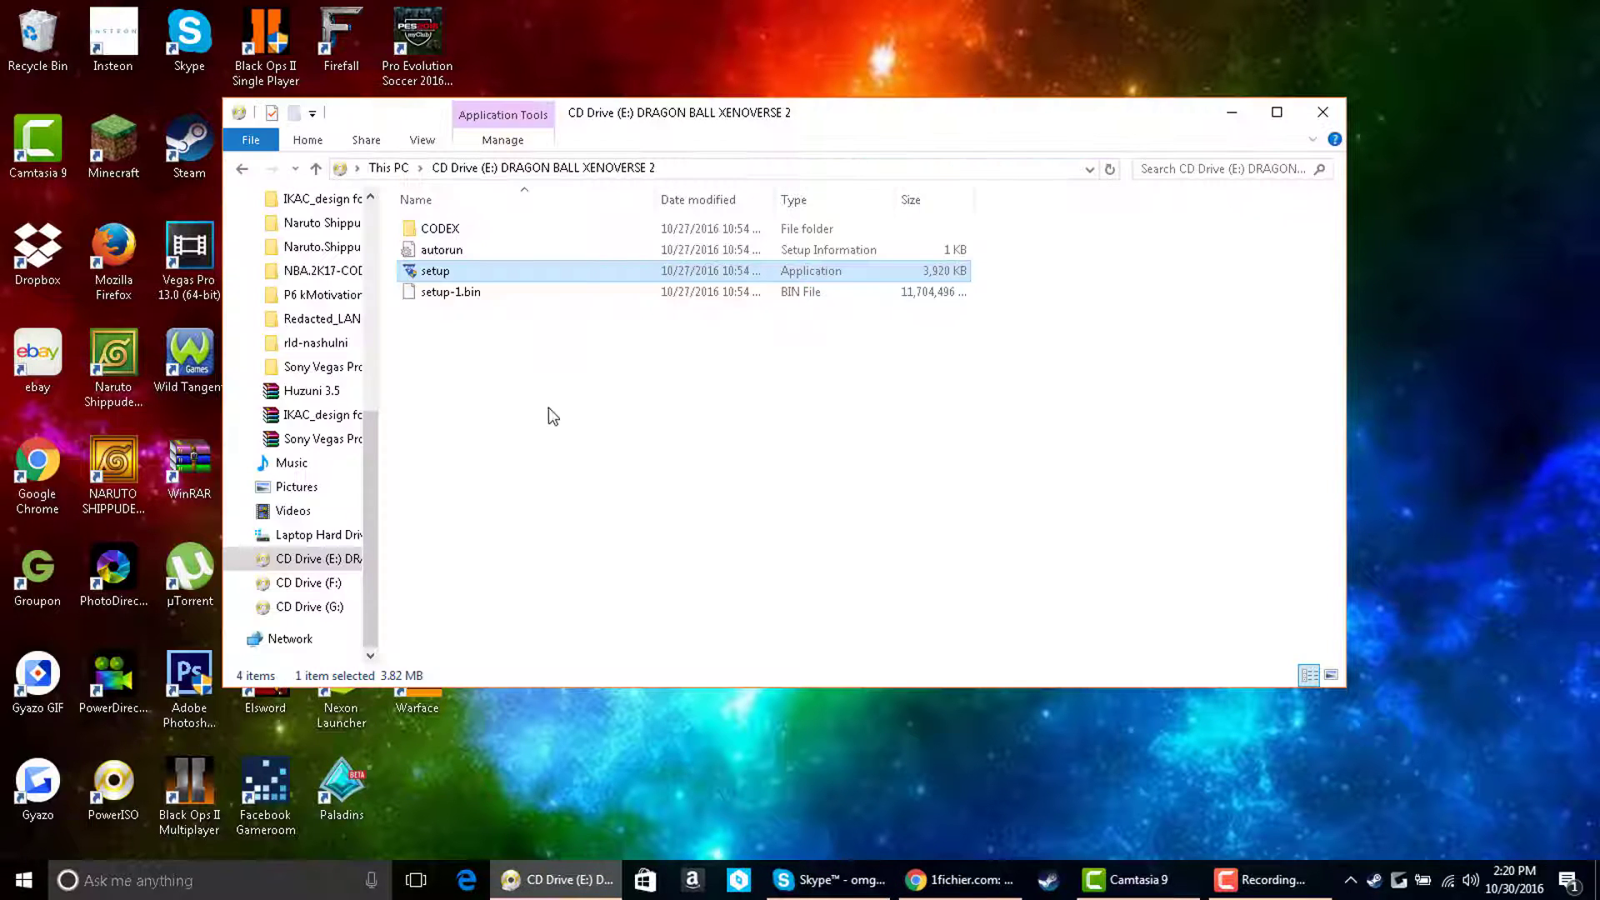
Step: Open the bin folder inside the CODEX folder on the mounted drive E:
double_click(447, 228)
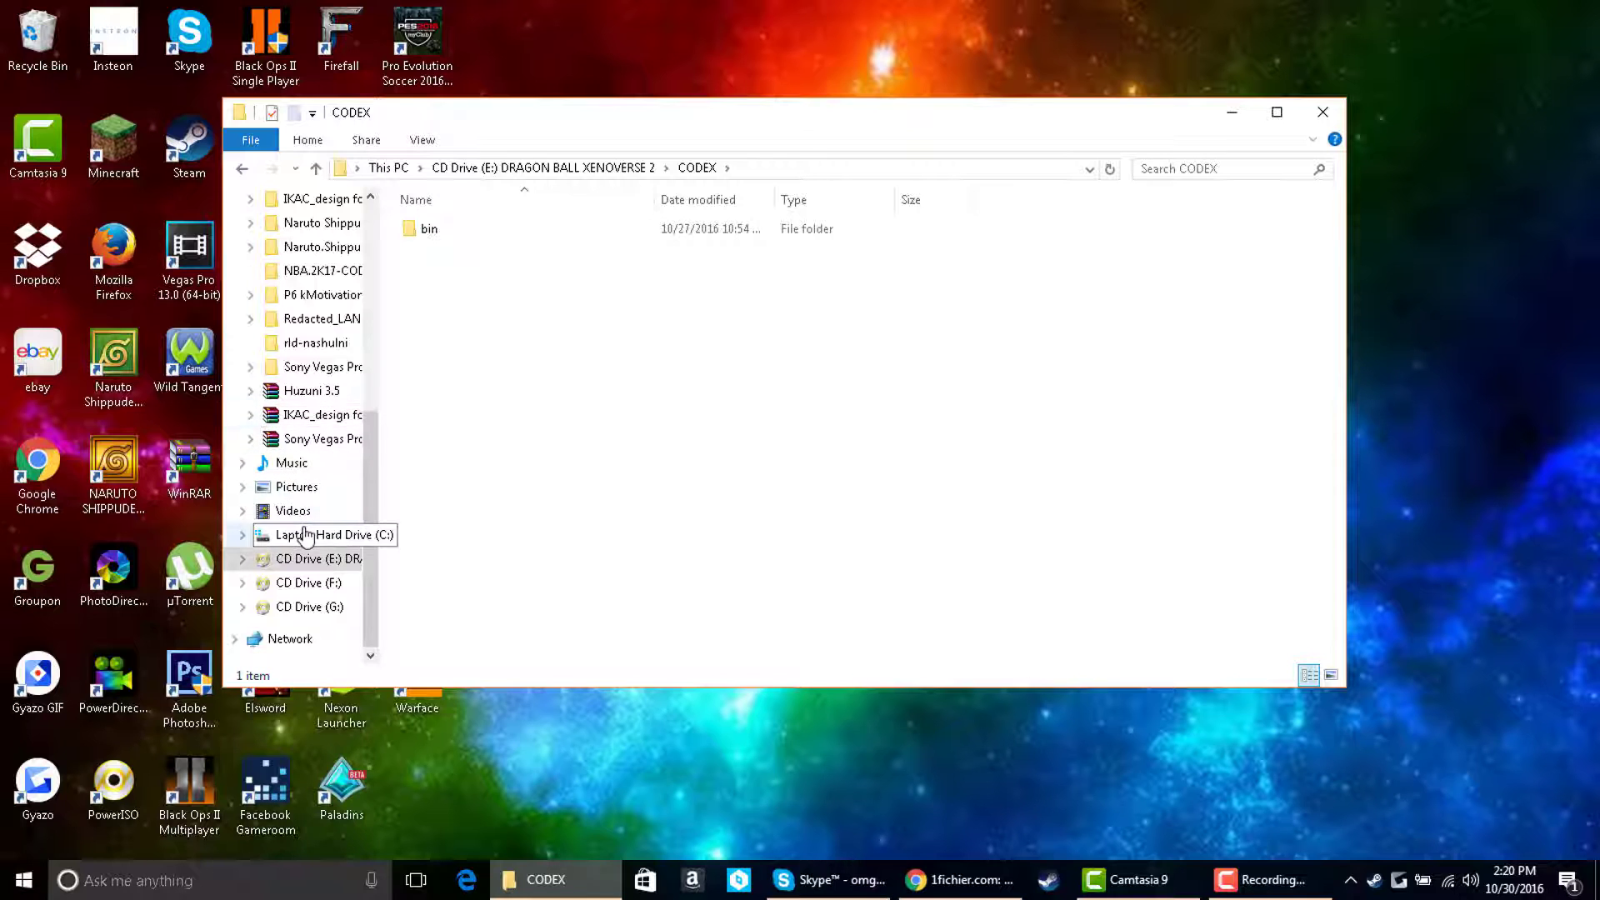
scroll(315, 532, up, 2)
scroll(342, 541, down, 2)
click(322, 558)
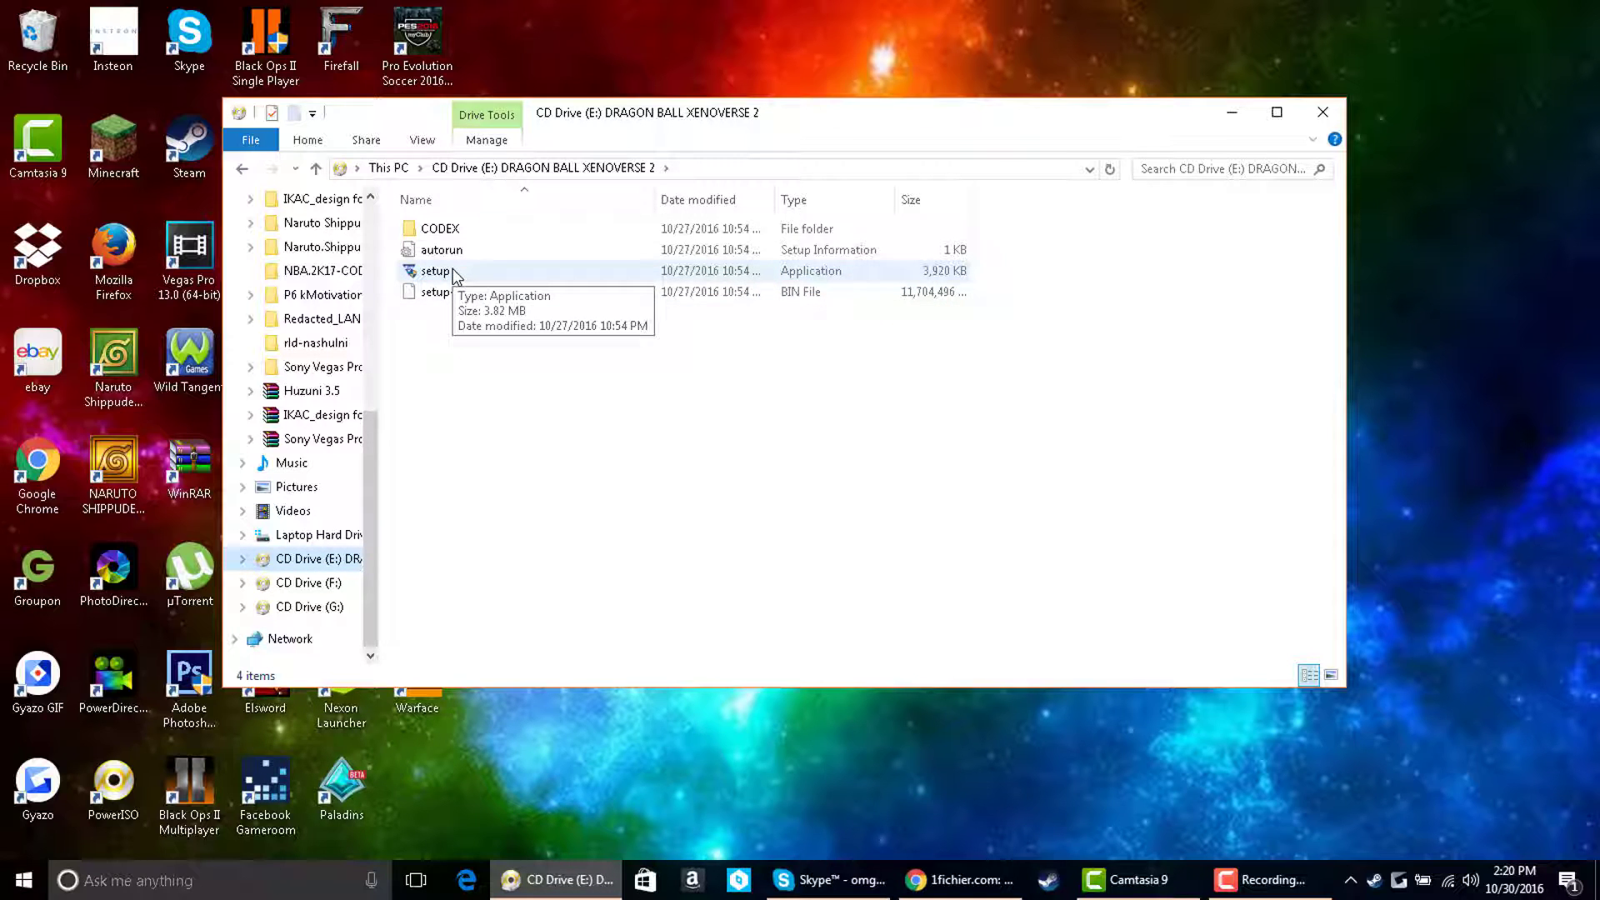
double_click(438, 233)
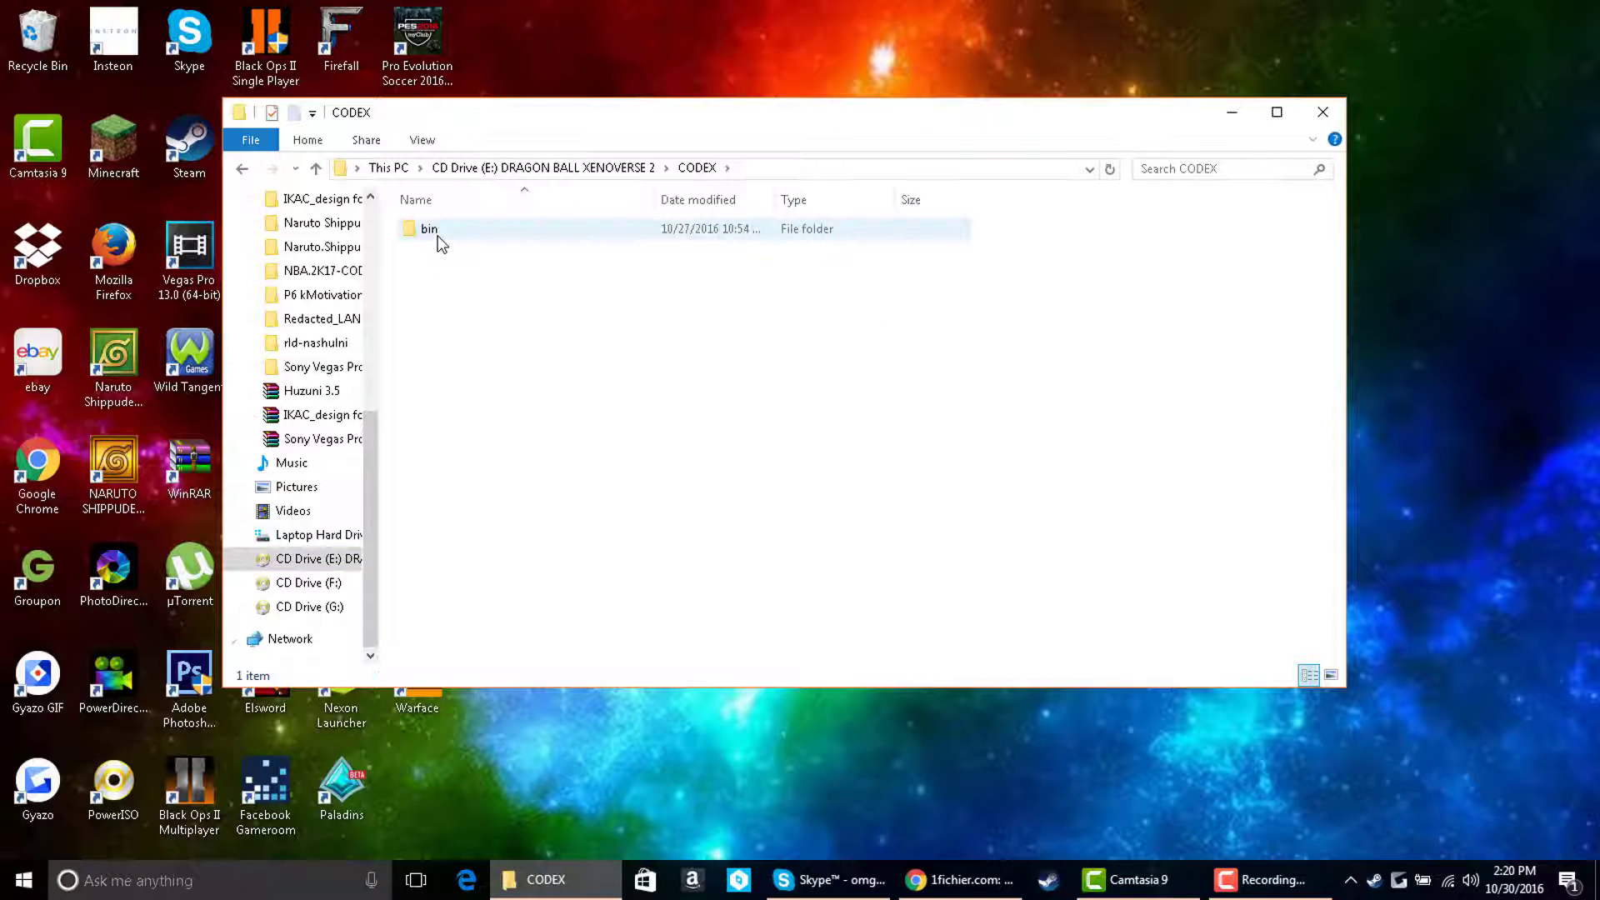
double_click(438, 237)
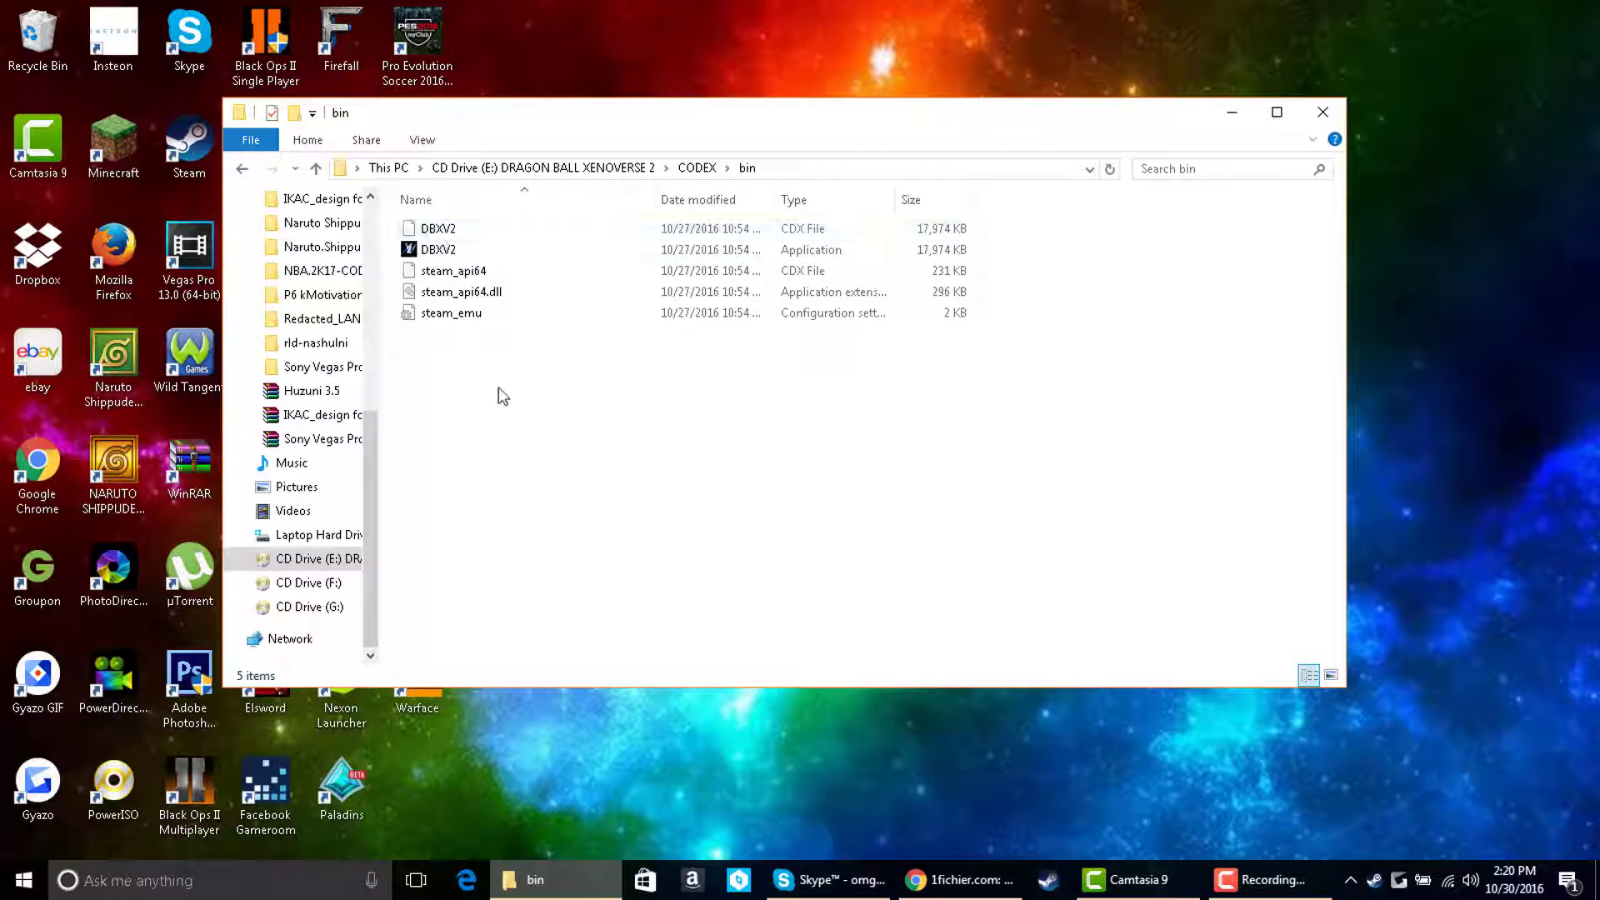
Step: Select all five files in the bin folder, show the available copy action, and dismiss it without copying
drag(500, 393, 400, 214)
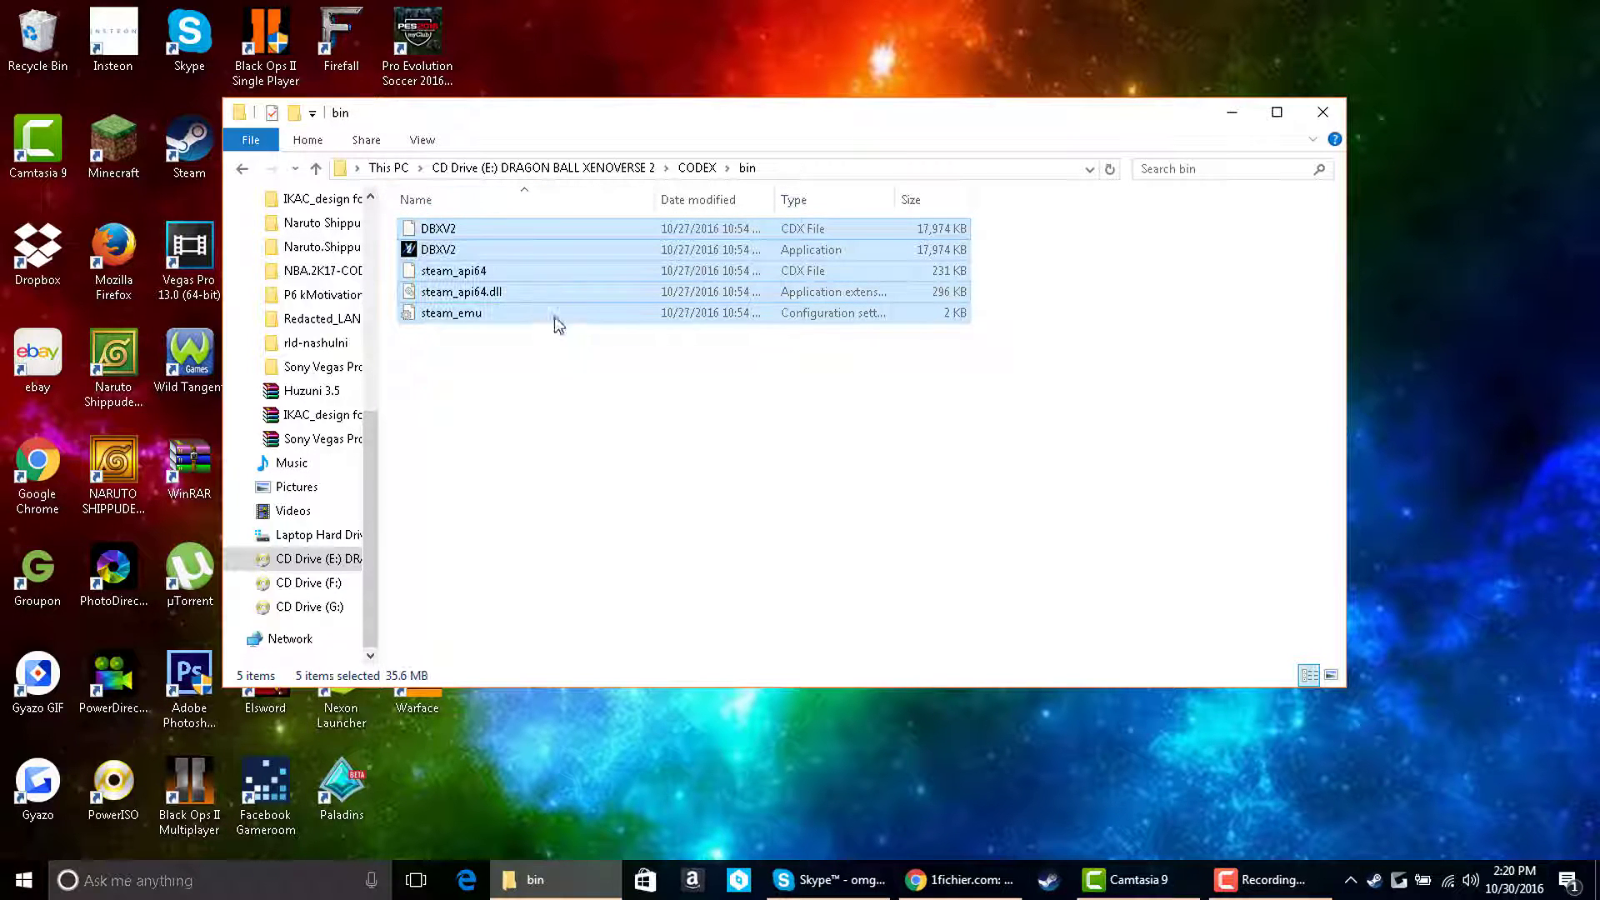
click(589, 389)
right_click(579, 382)
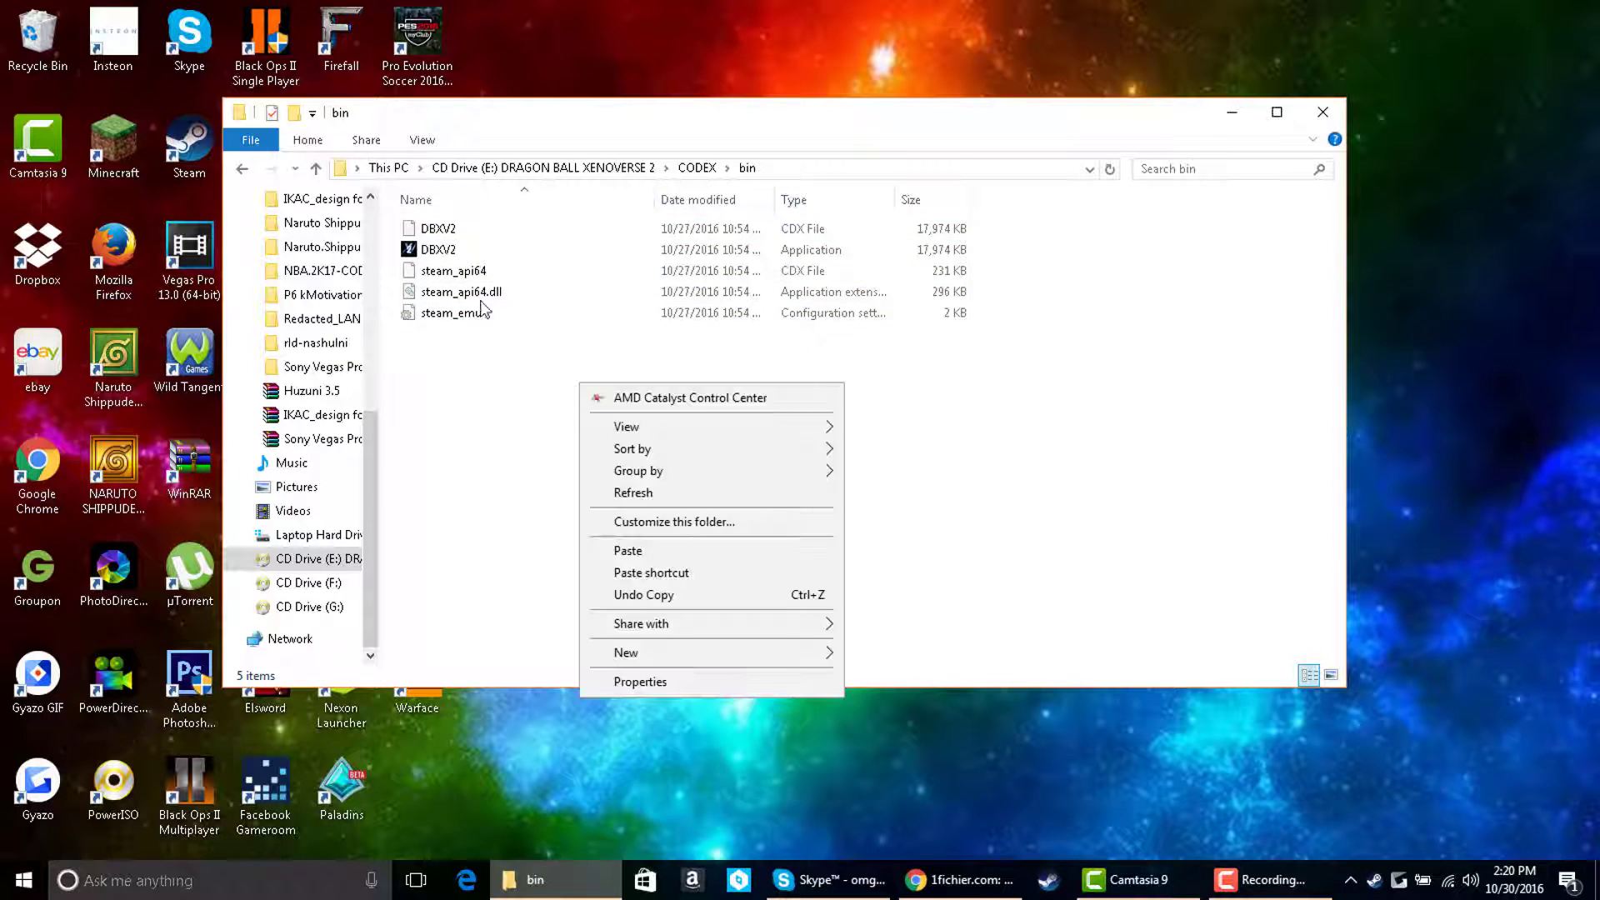
drag(492, 372, 454, 221)
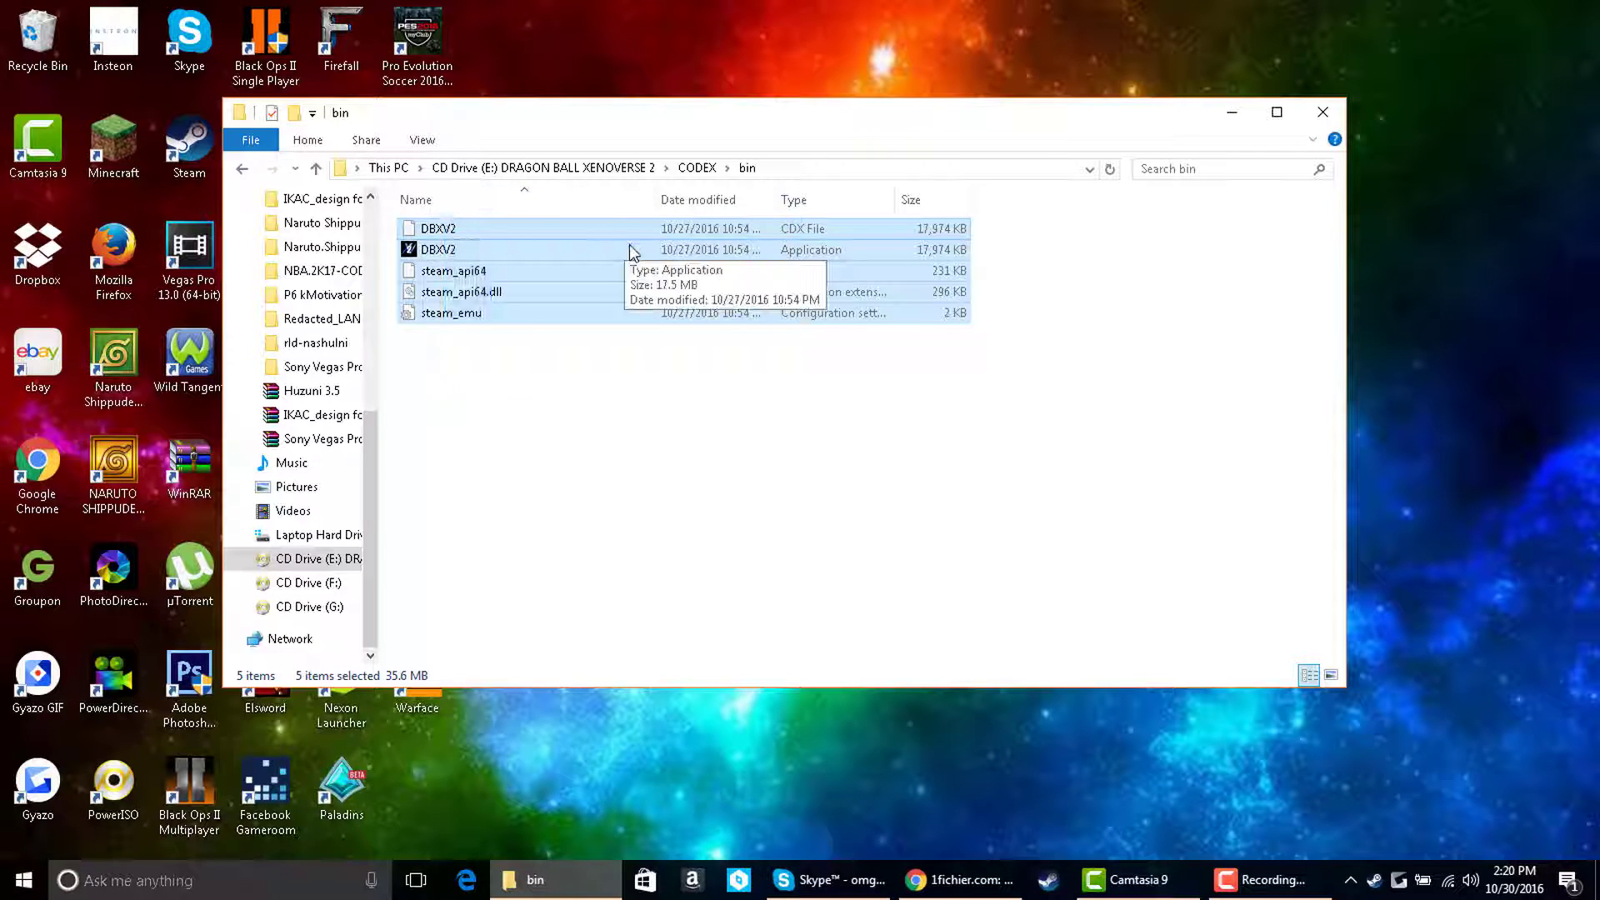
right_click(509, 253)
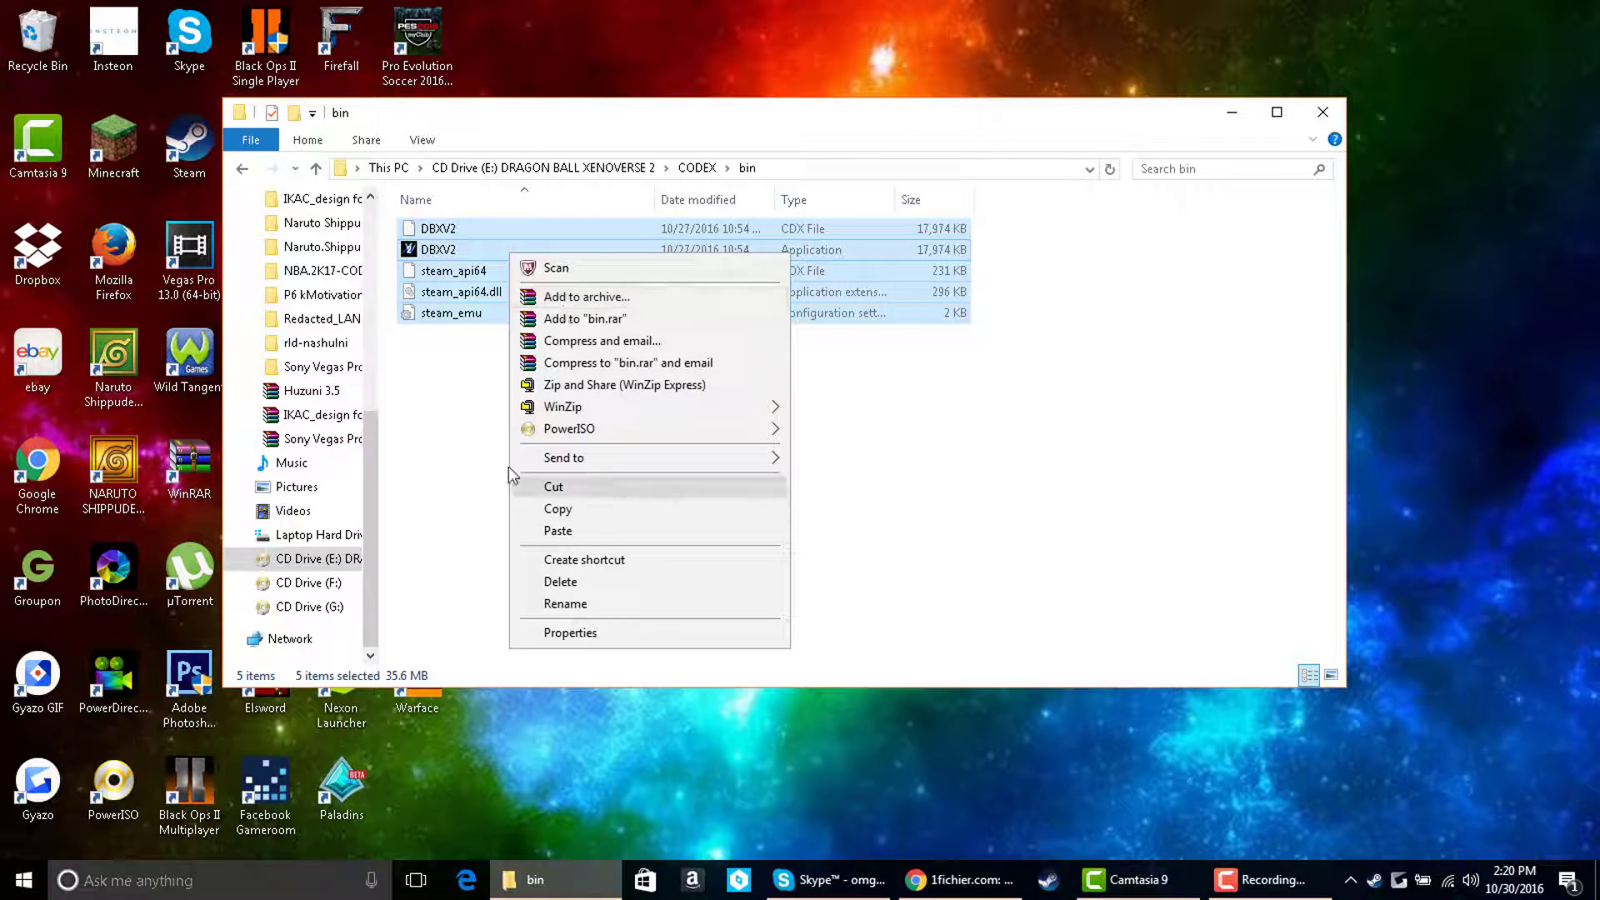
click(438, 408)
scroll(315, 320, up, 2)
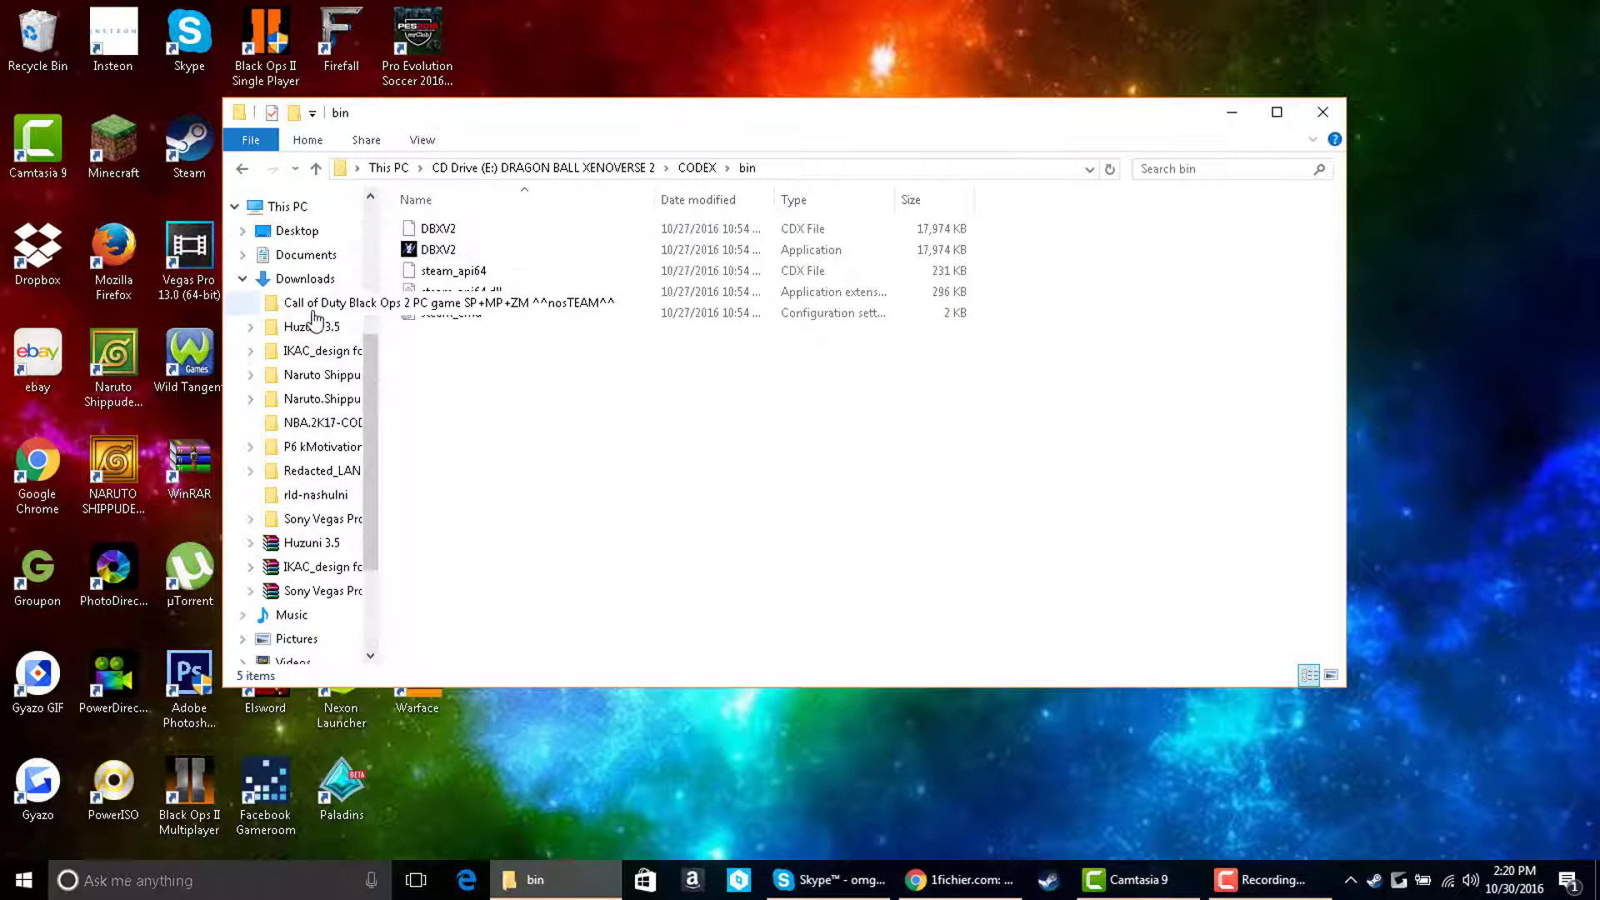
Step: Open the bin folder of the installed game at C:\Program Files (x86)\DRAGON BALL XENOVERSE 2
scroll(315, 325, down, 2)
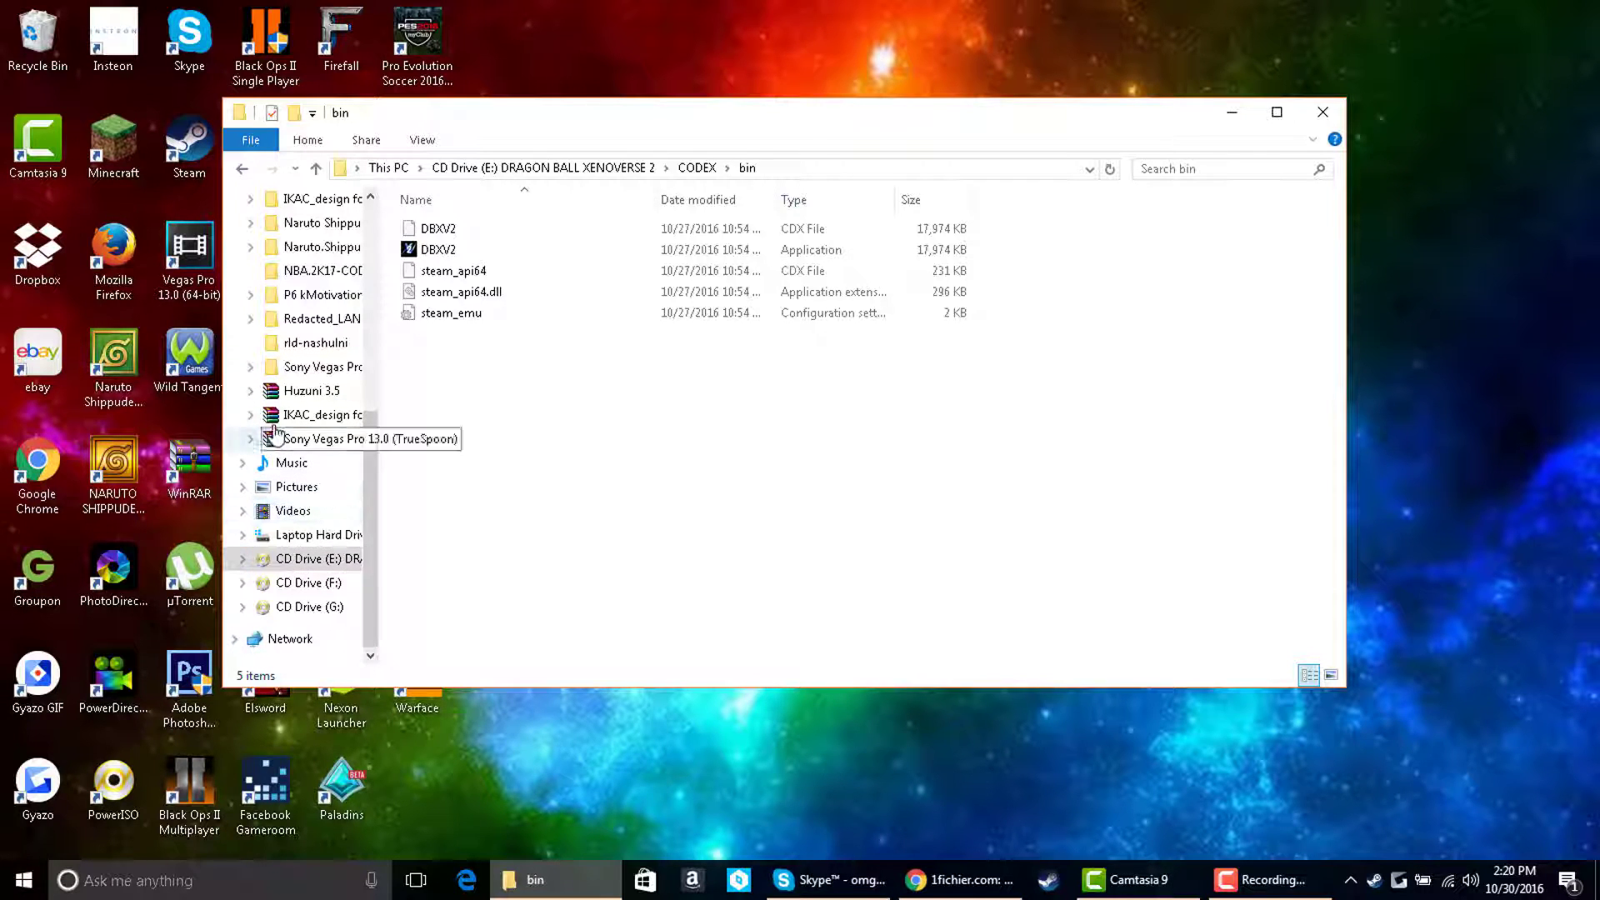
scroll(289, 384, up, 3)
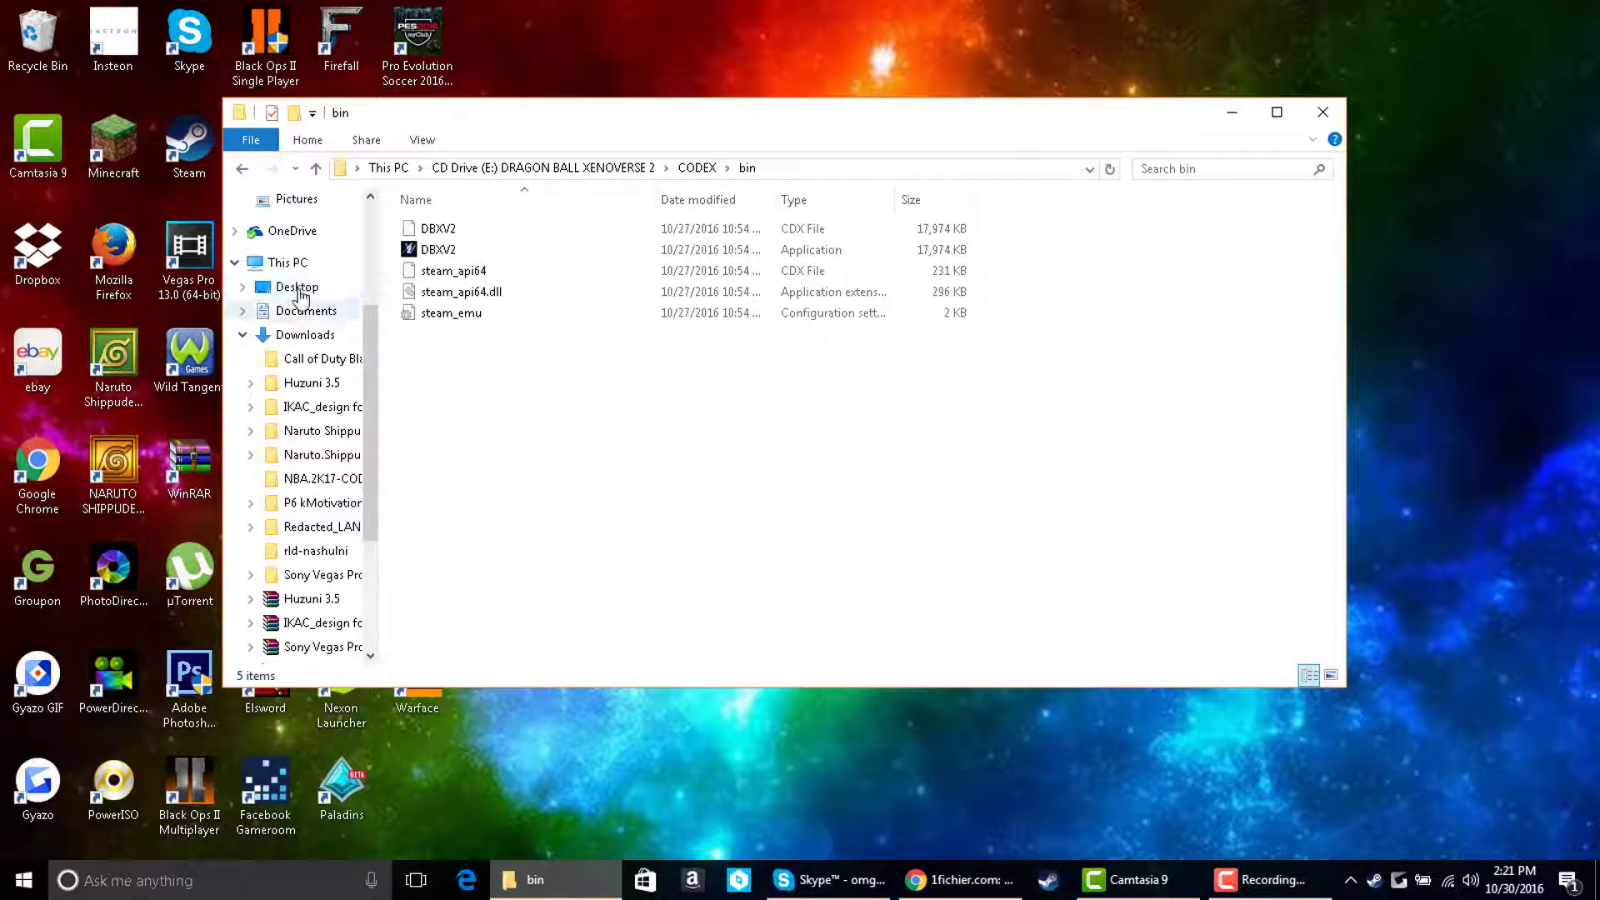
click(287, 263)
double_click(553, 405)
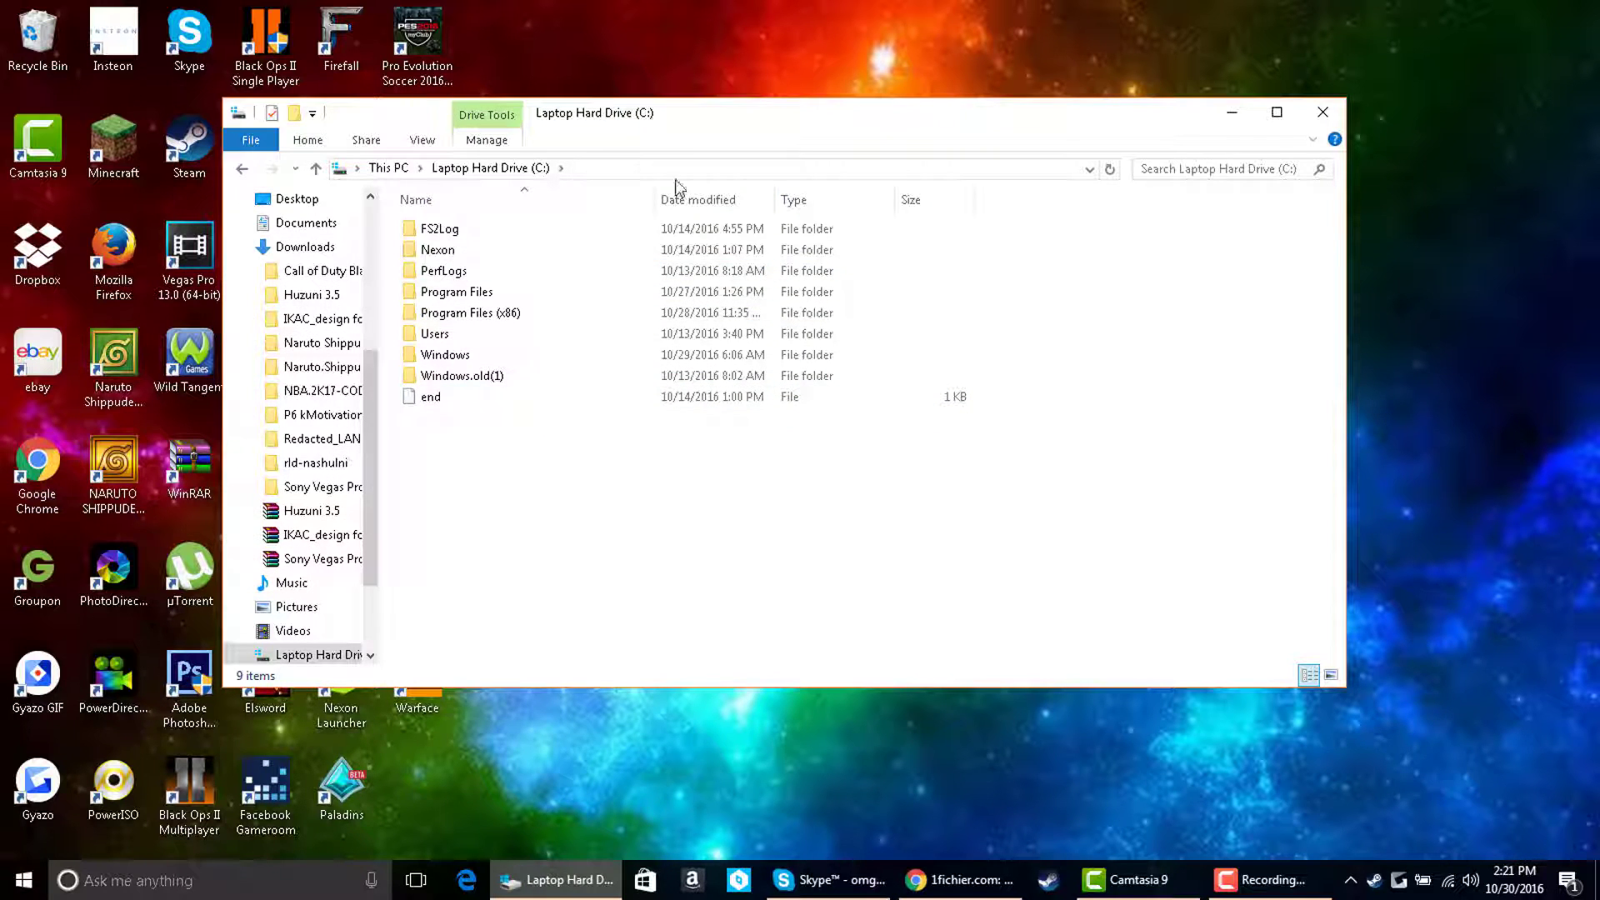
double_click(508, 317)
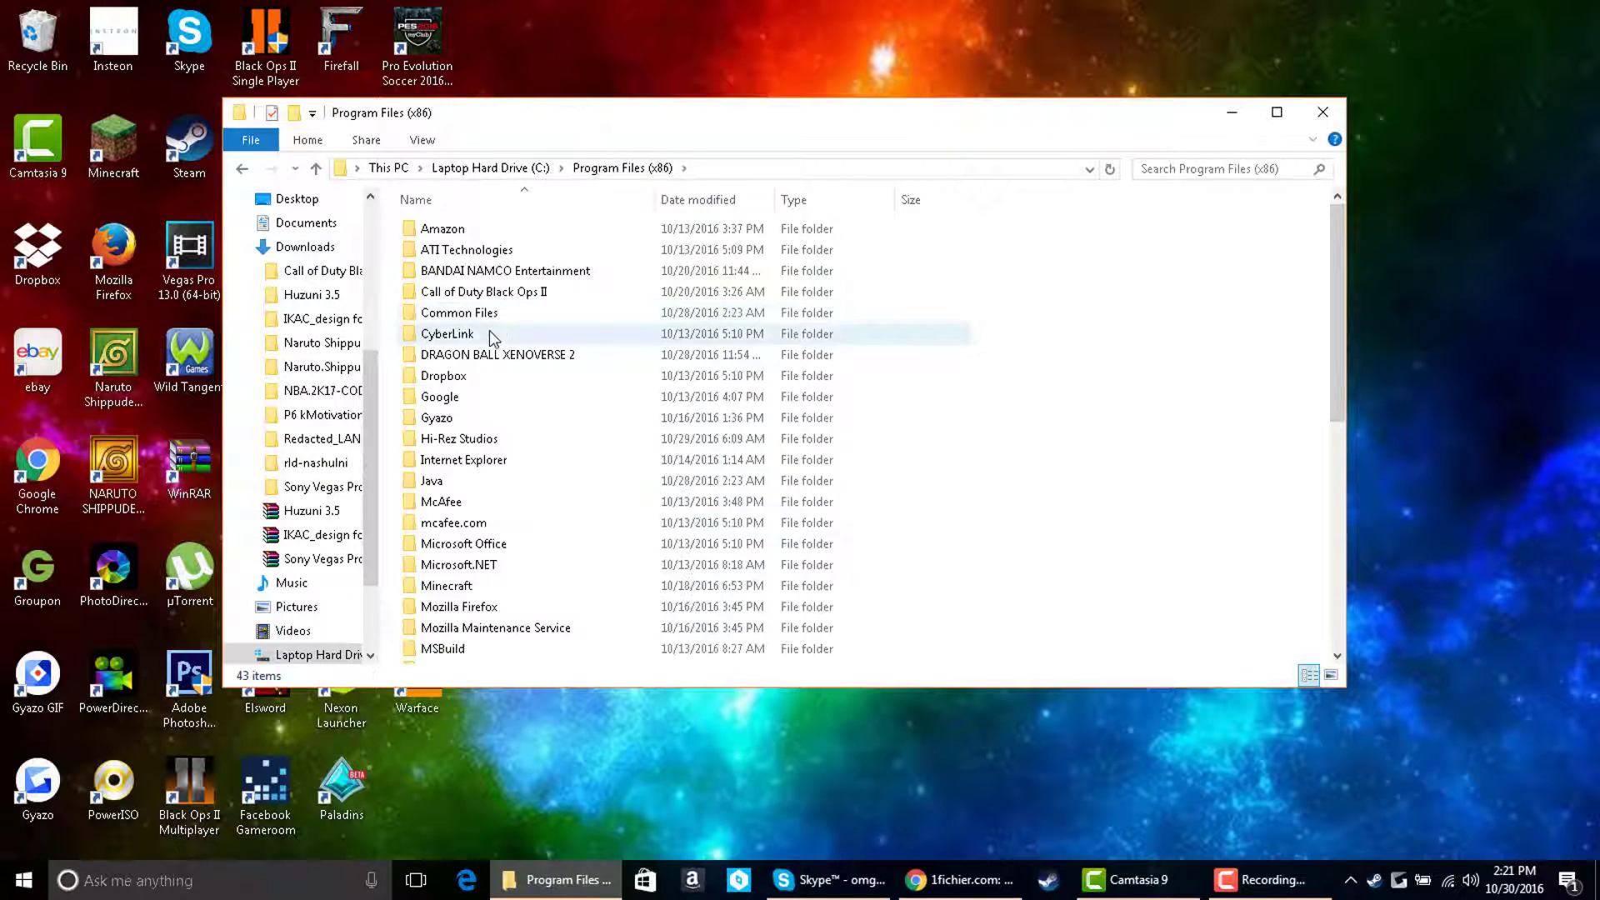
double_click(475, 354)
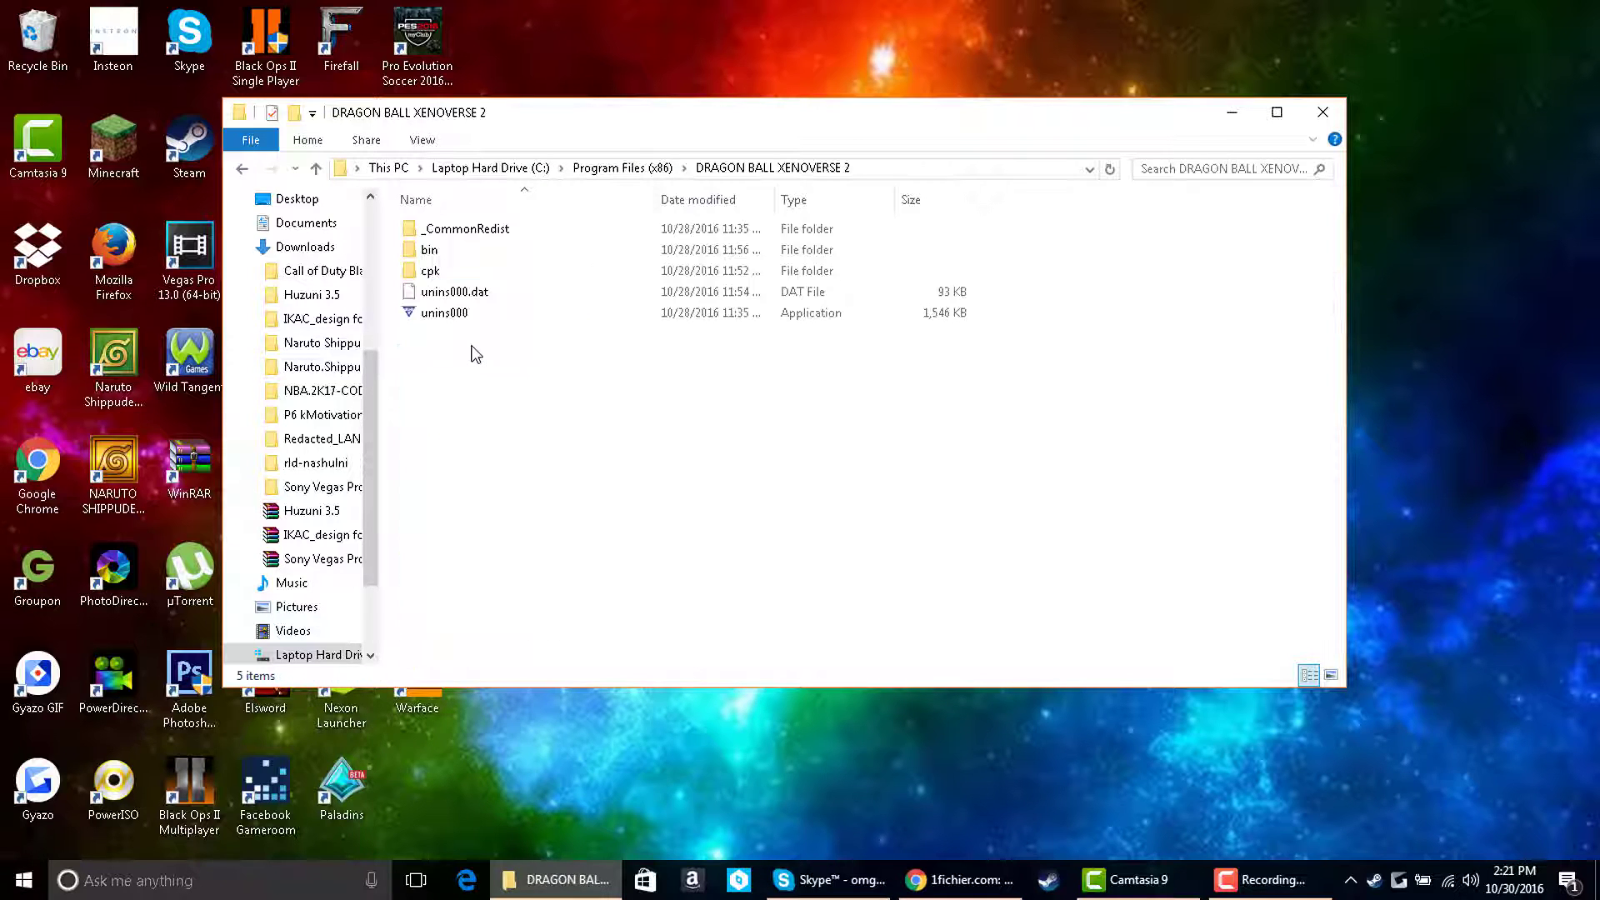
double_click(457, 254)
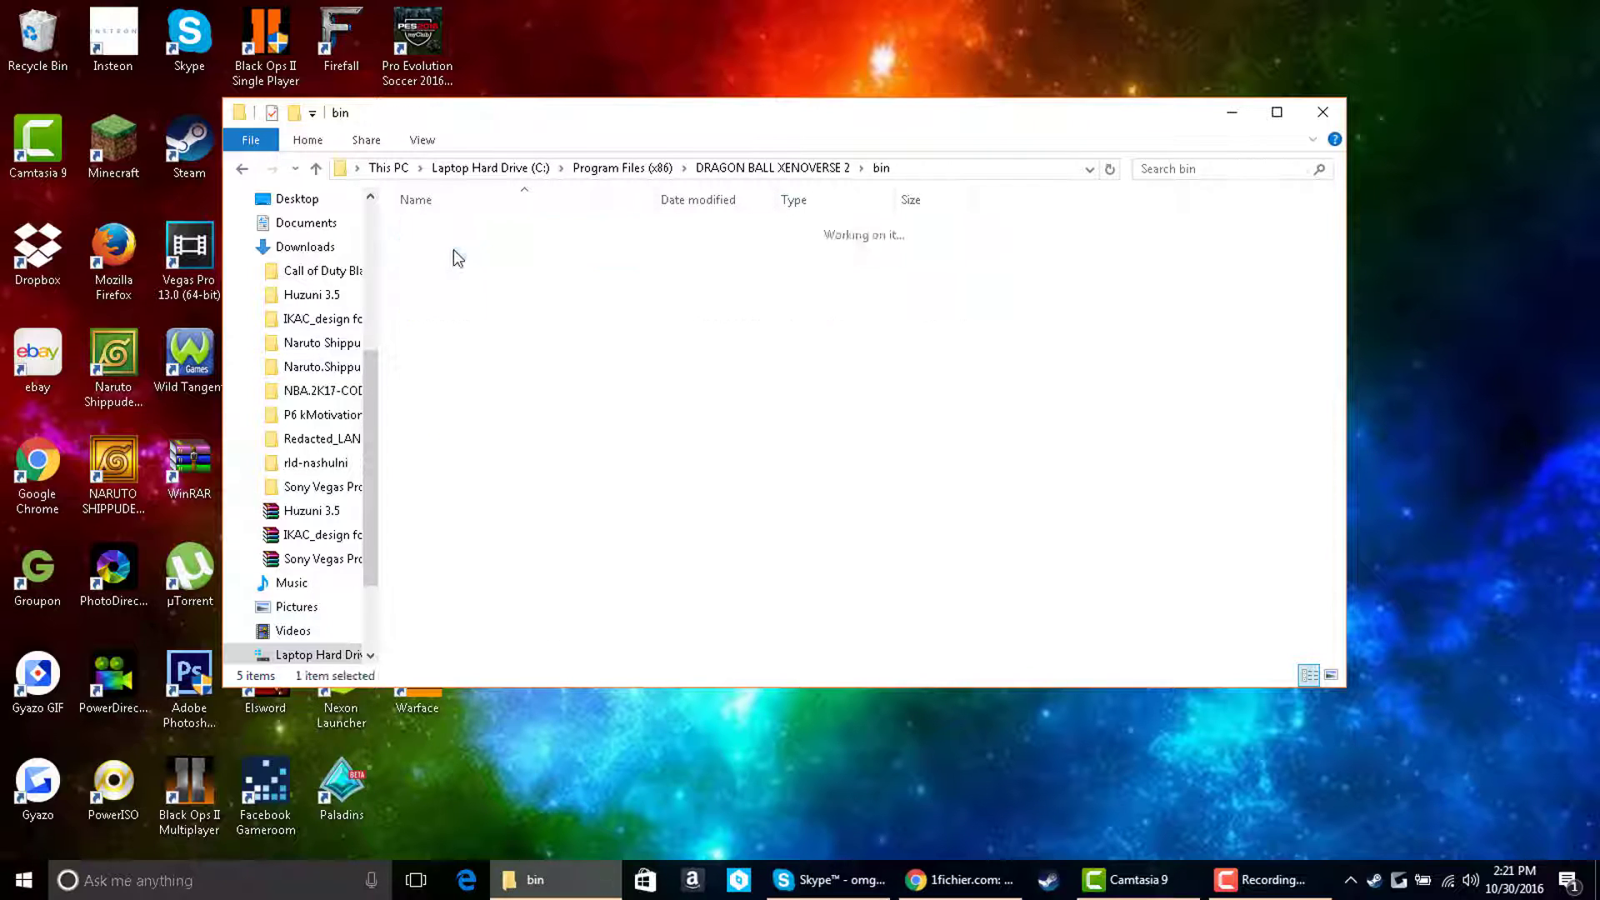
Step: Show the available paste action in the installed game's bin folder, dismiss it without pasting, and close the folder window
right_click(511, 420)
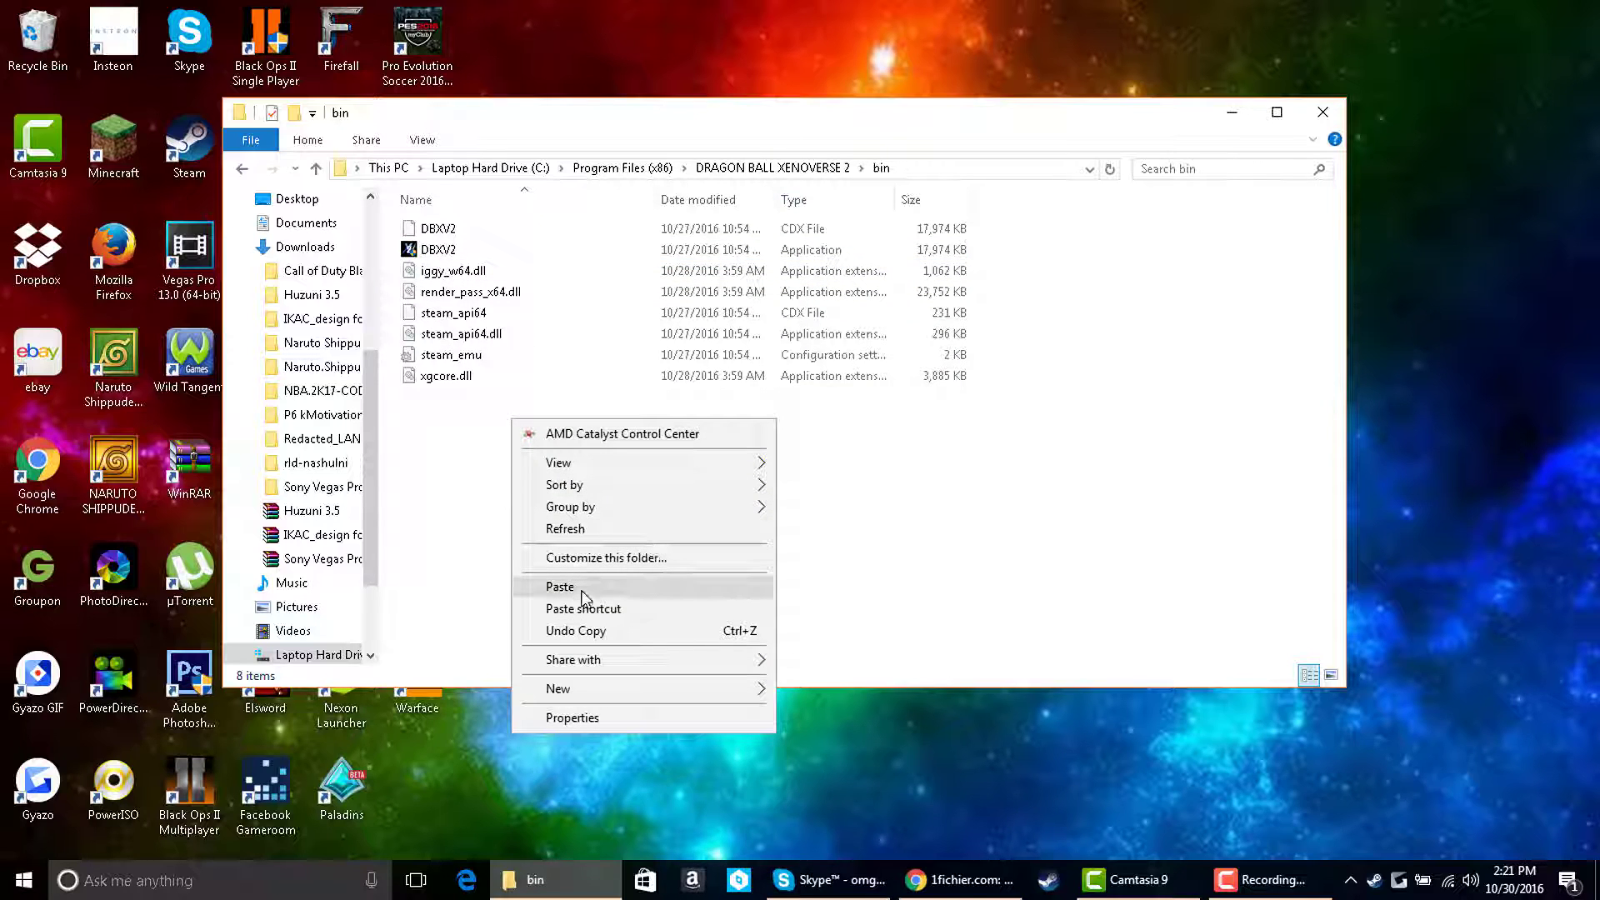
click(882, 524)
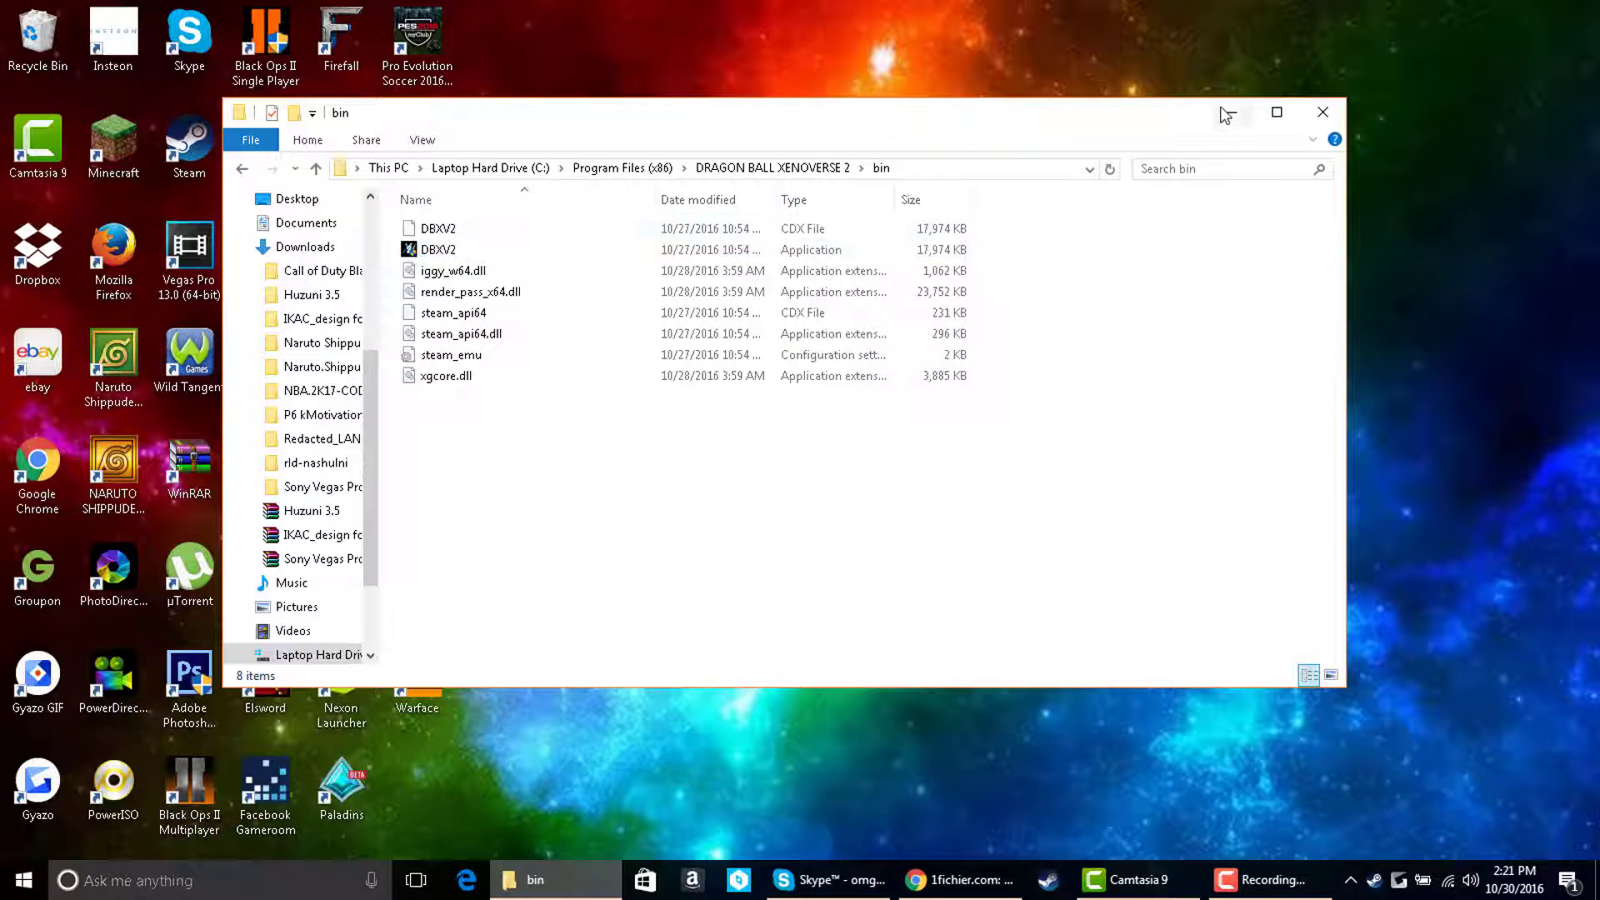
click(1325, 112)
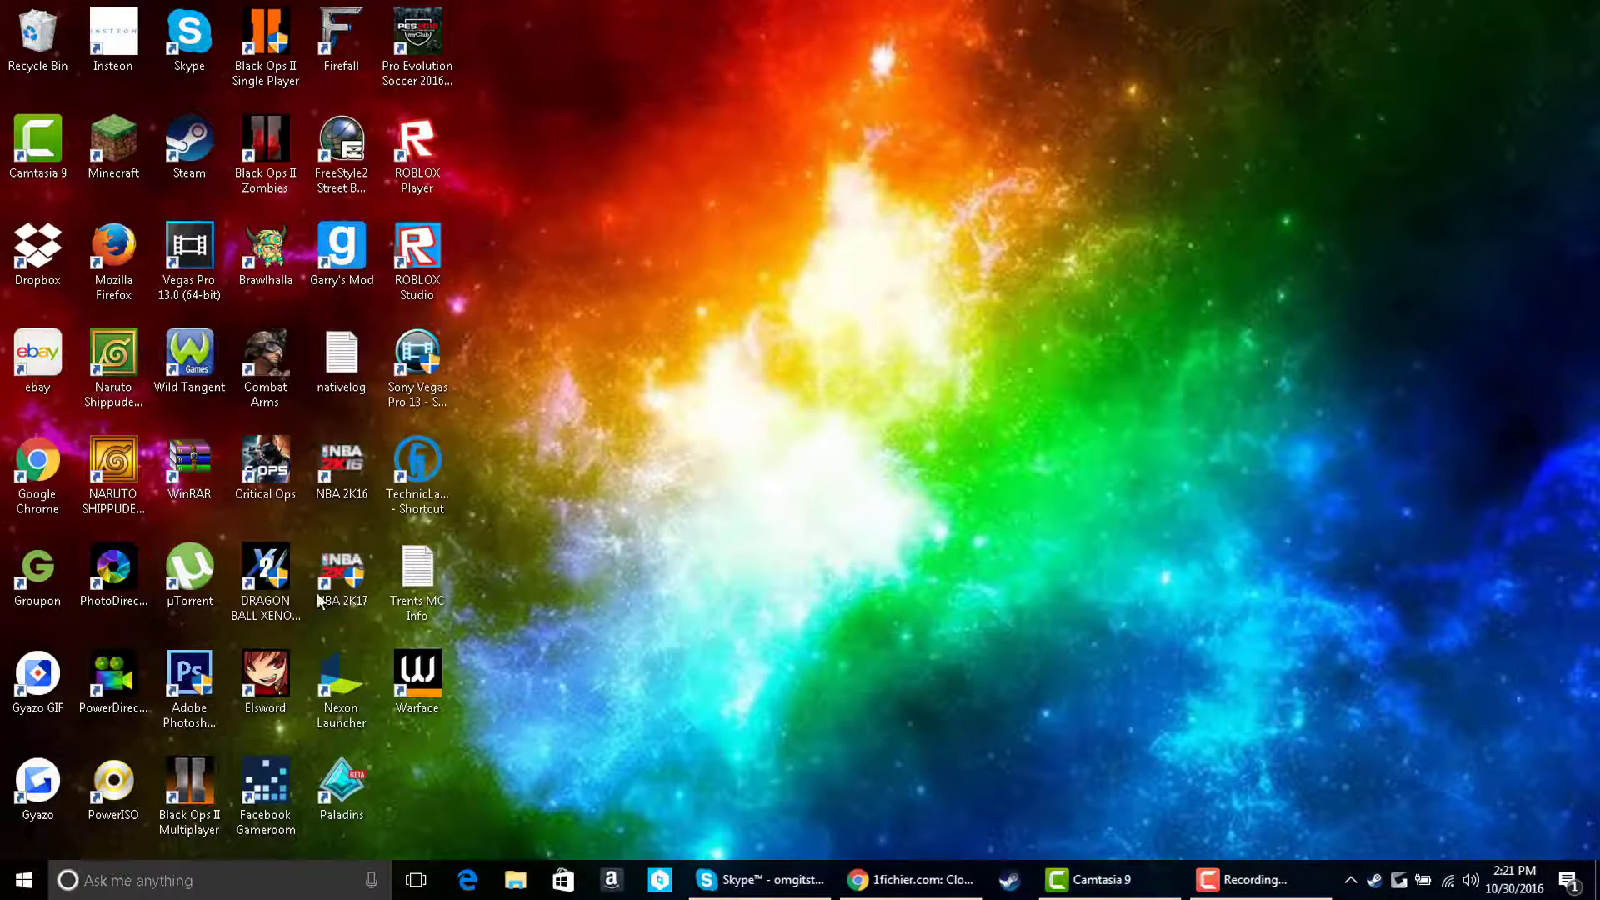
Step: Check the run-as-administrator setting in the compatibility properties of the DRAGON BALL XENOVERSE 2 desktop shortcut, and close them without changes
right_click(275, 583)
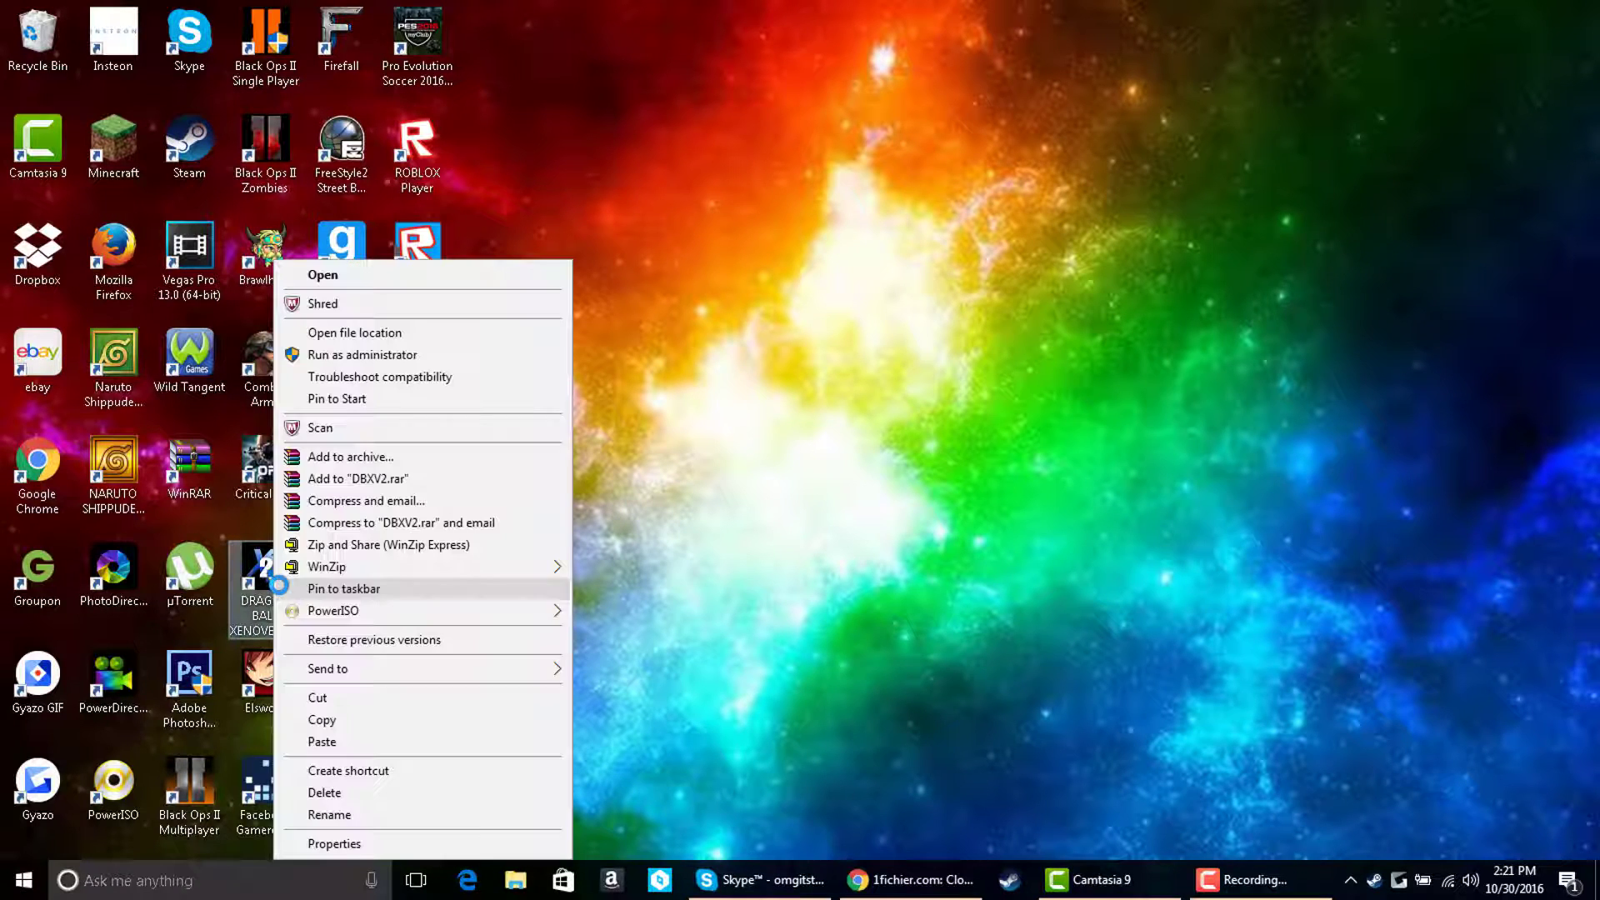
click(388, 847)
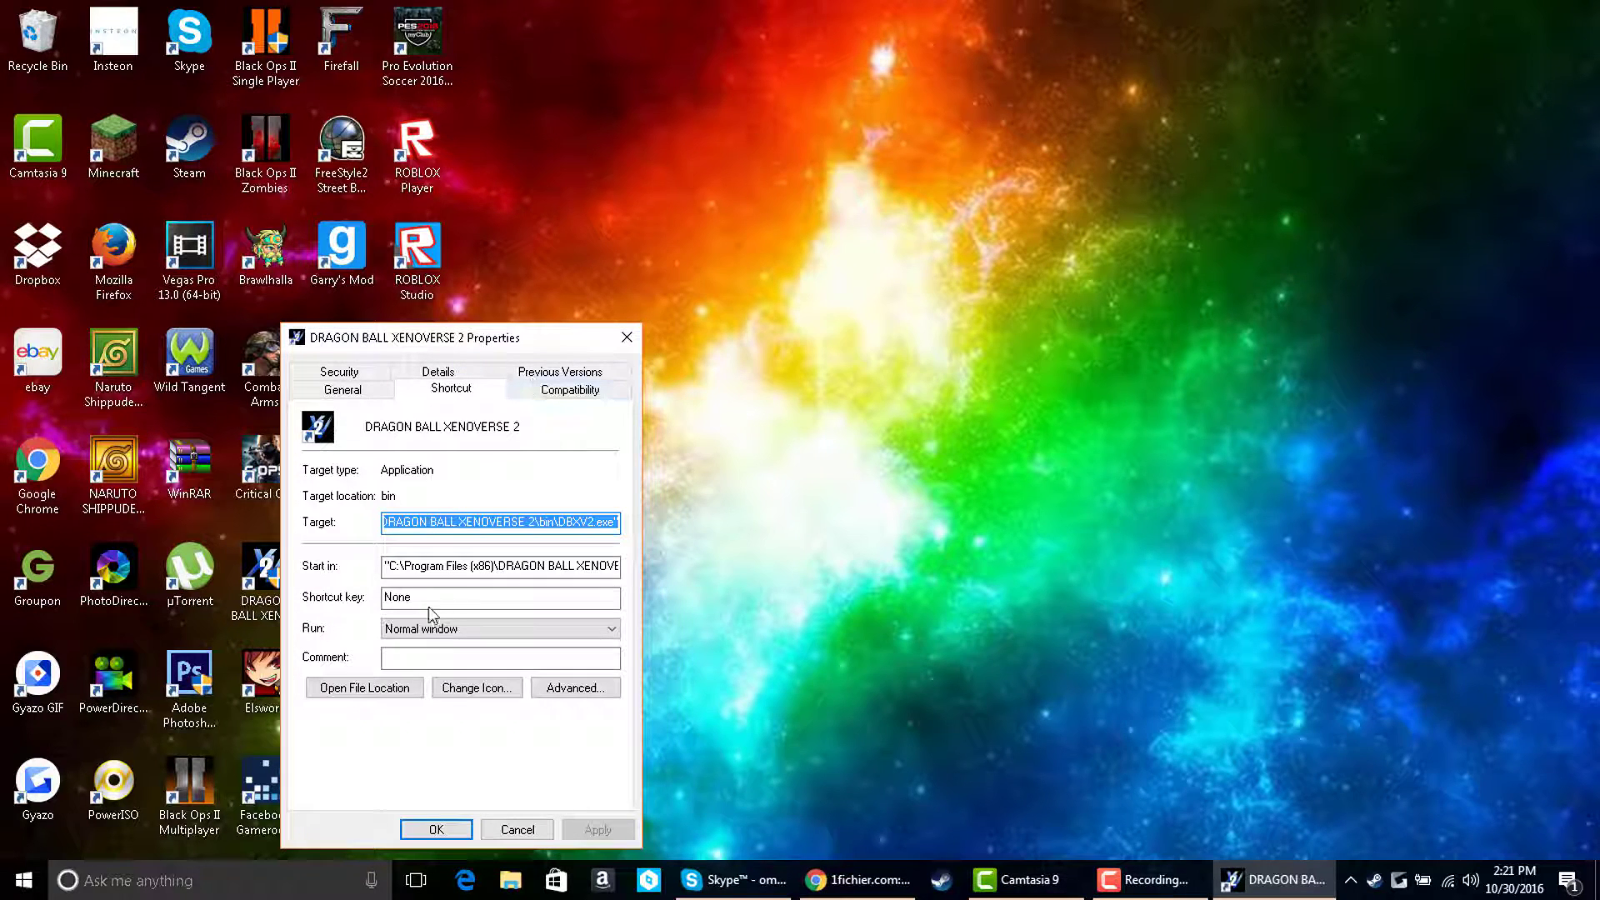
click(569, 390)
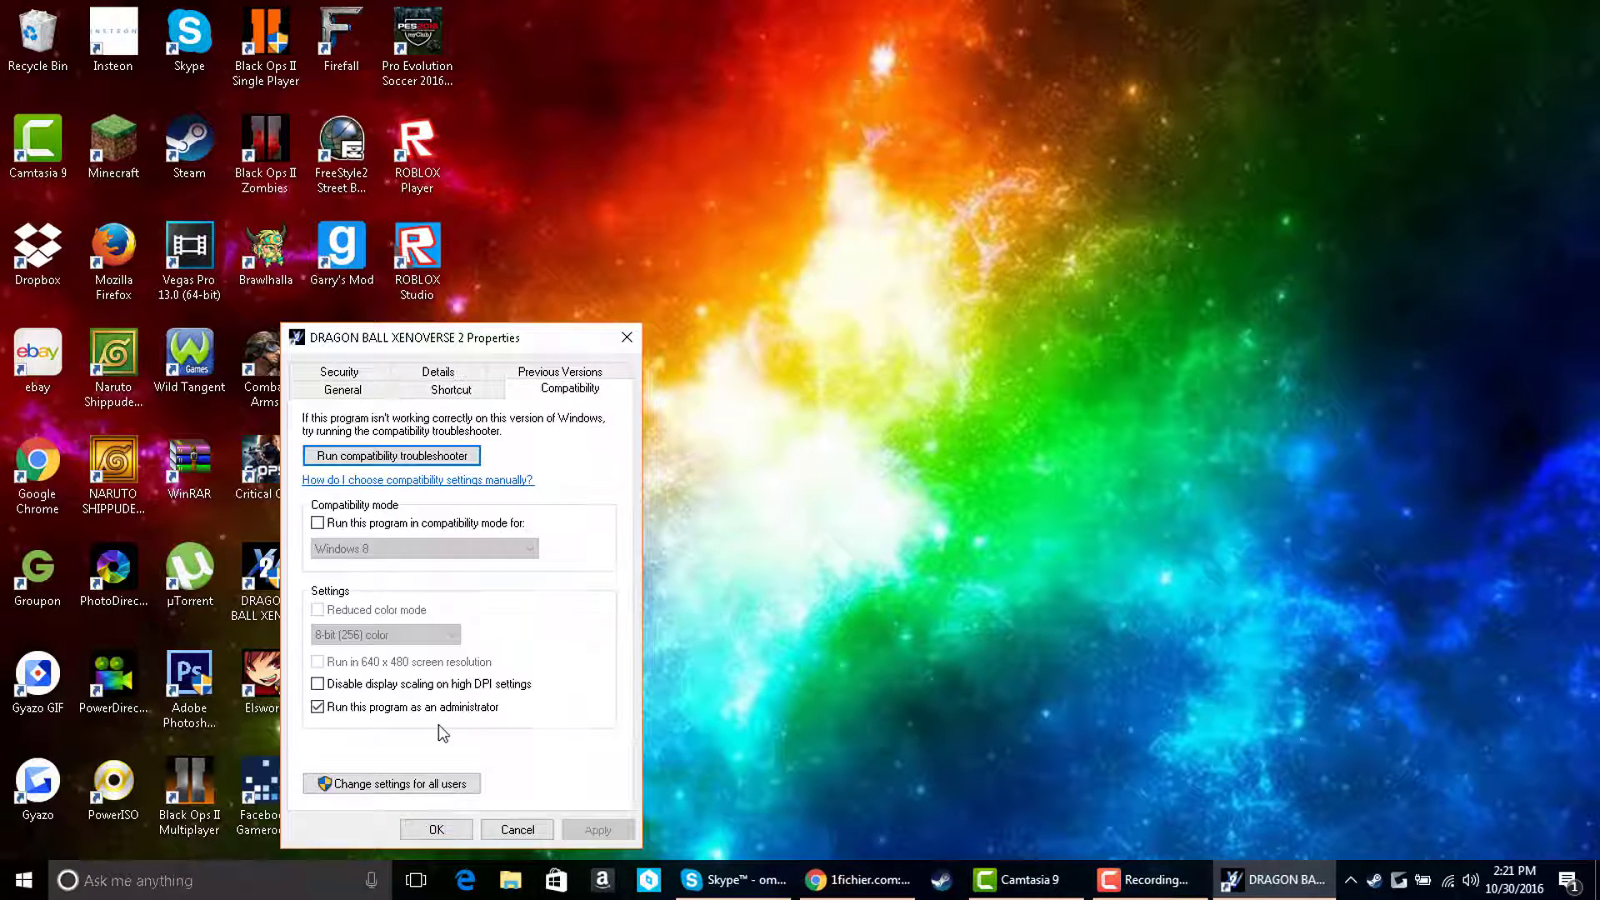
click(624, 343)
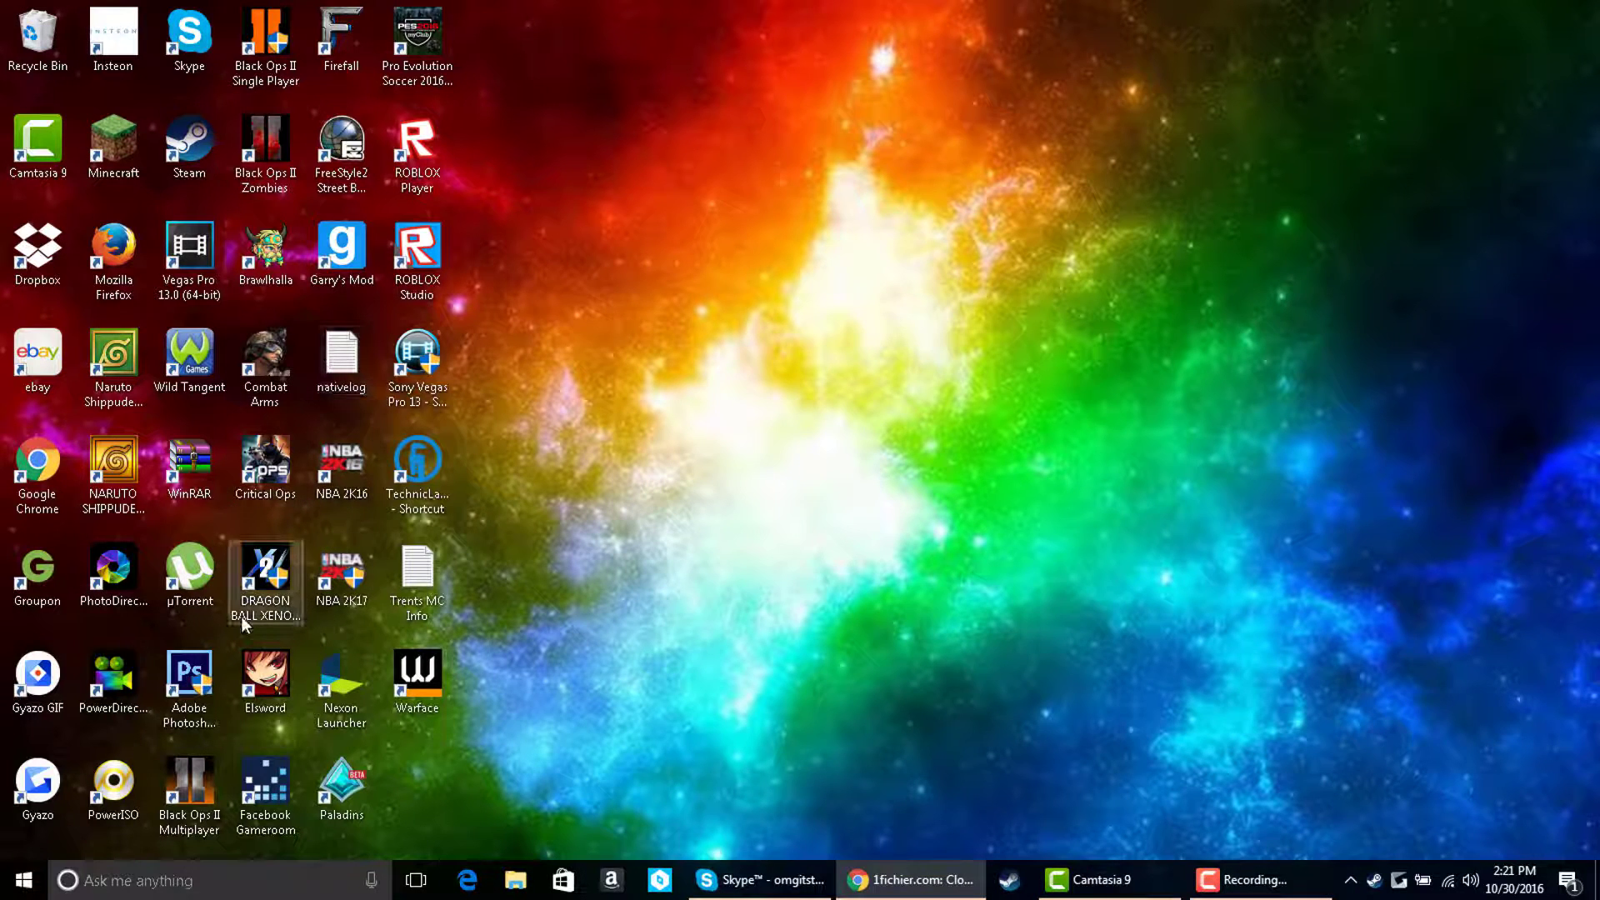
Step: Launch DRAGON BALL XENOVERSE 2 from its desktop shortcut and start the game to reach the character selection
click(270, 554)
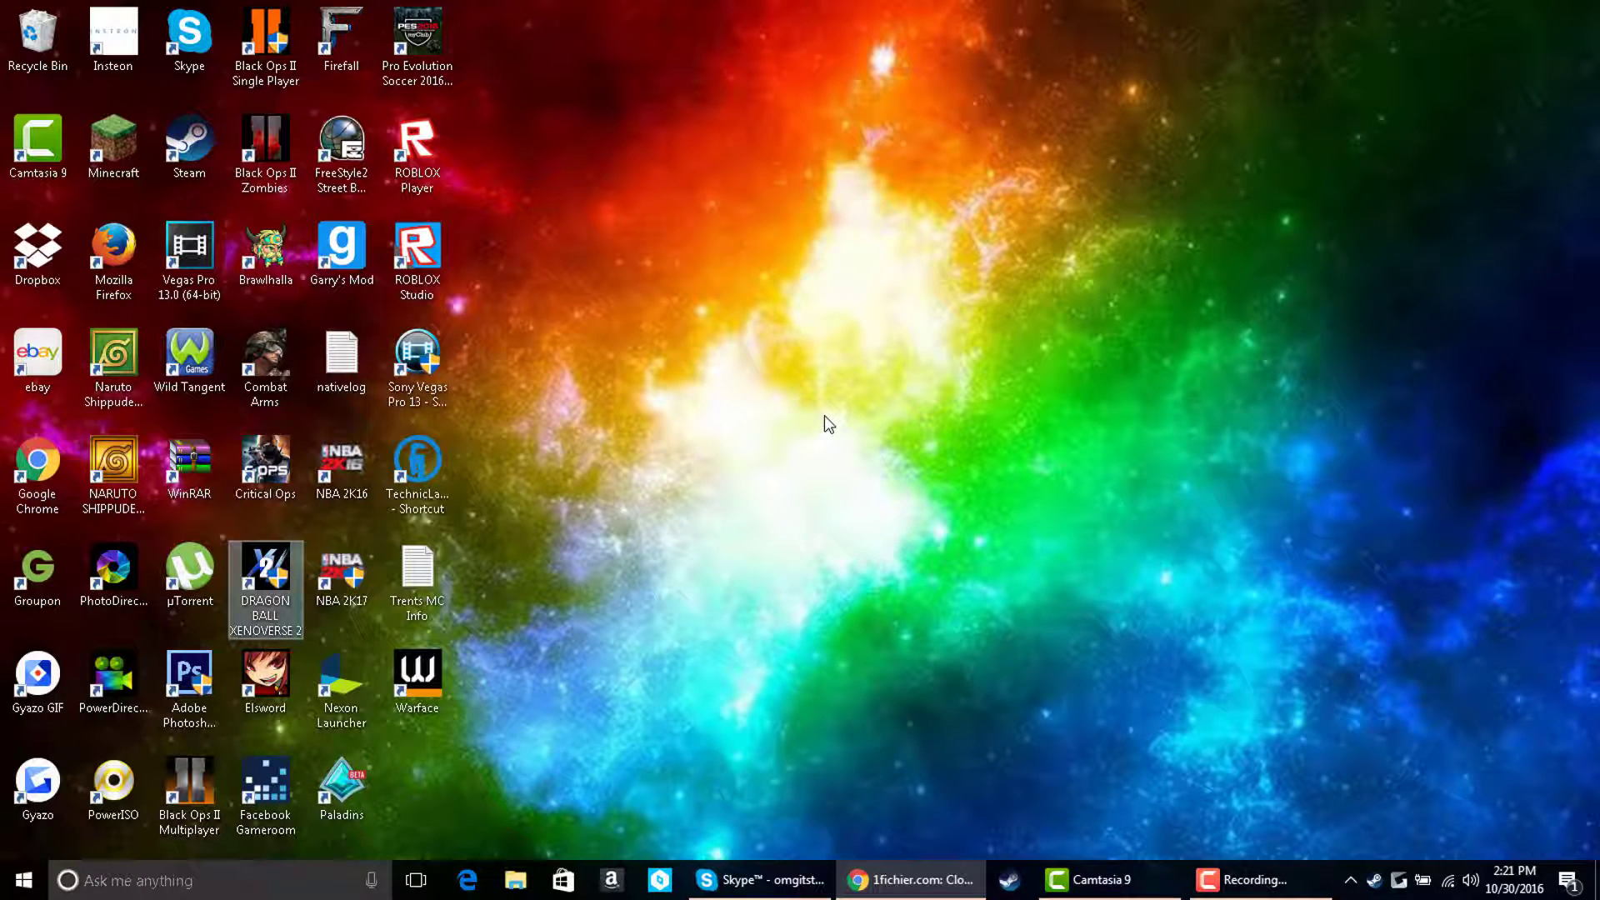
double_click(291, 575)
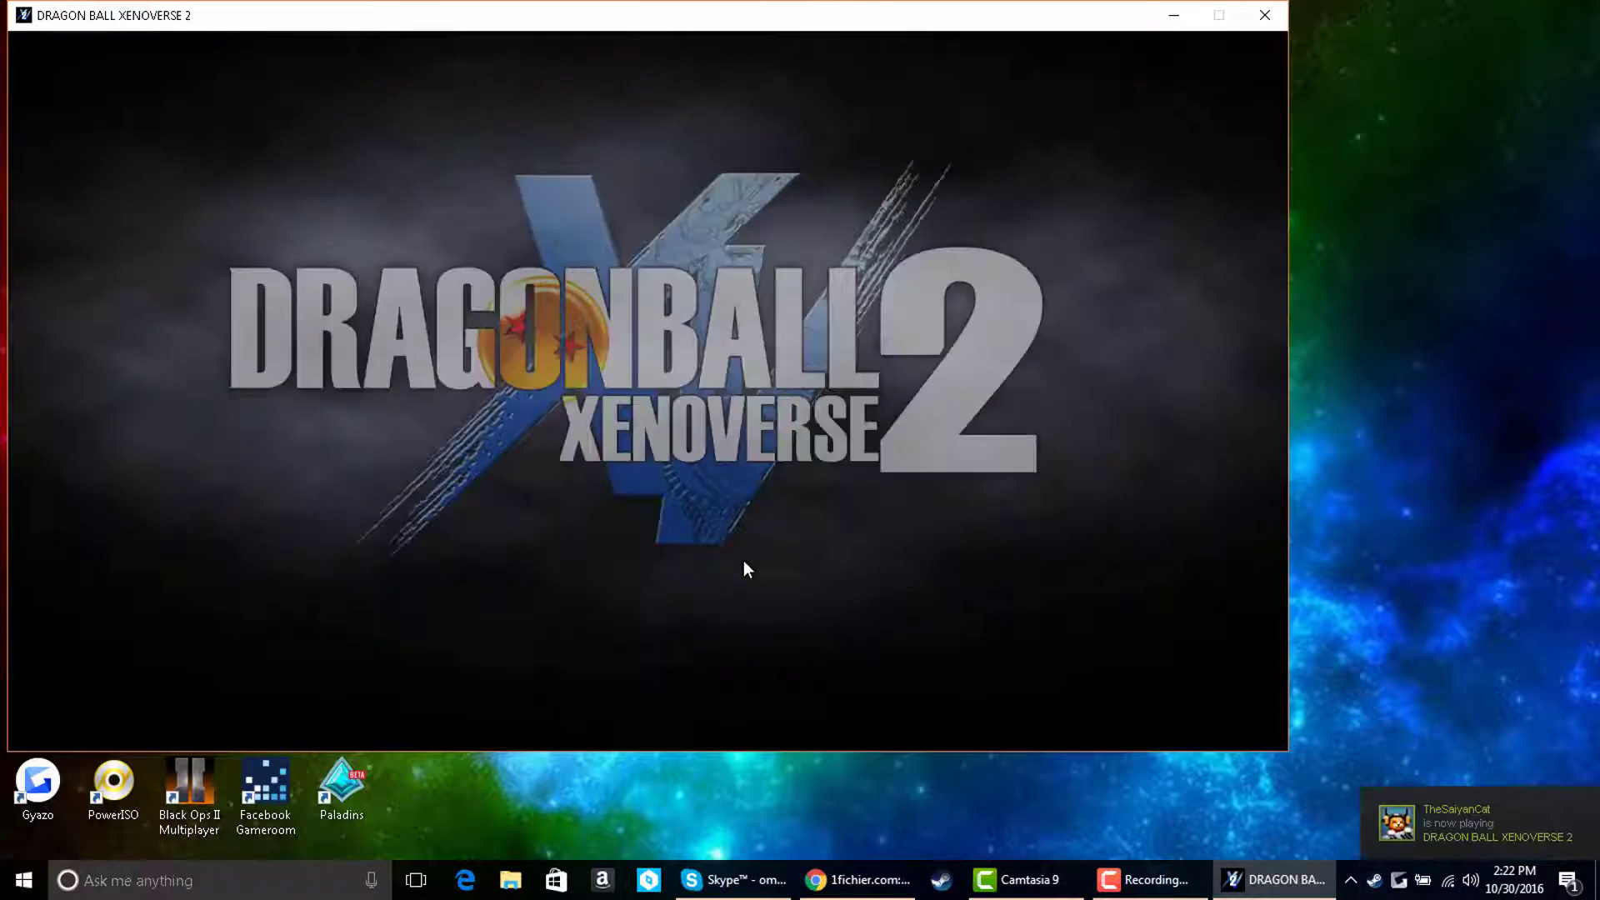
key(Return)
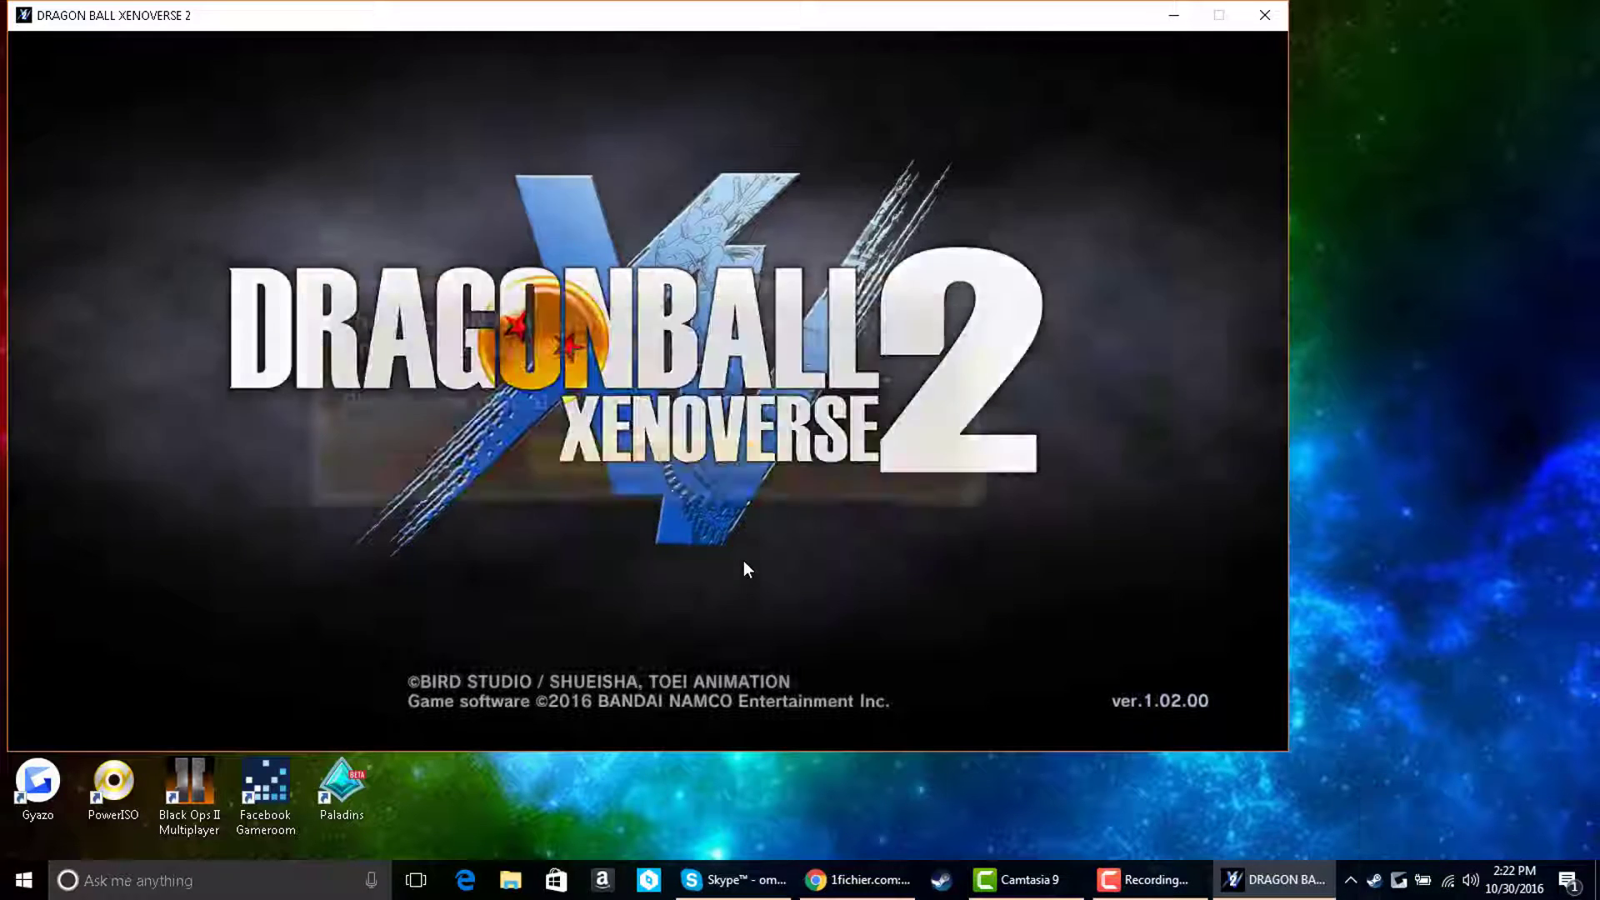
key(Return)
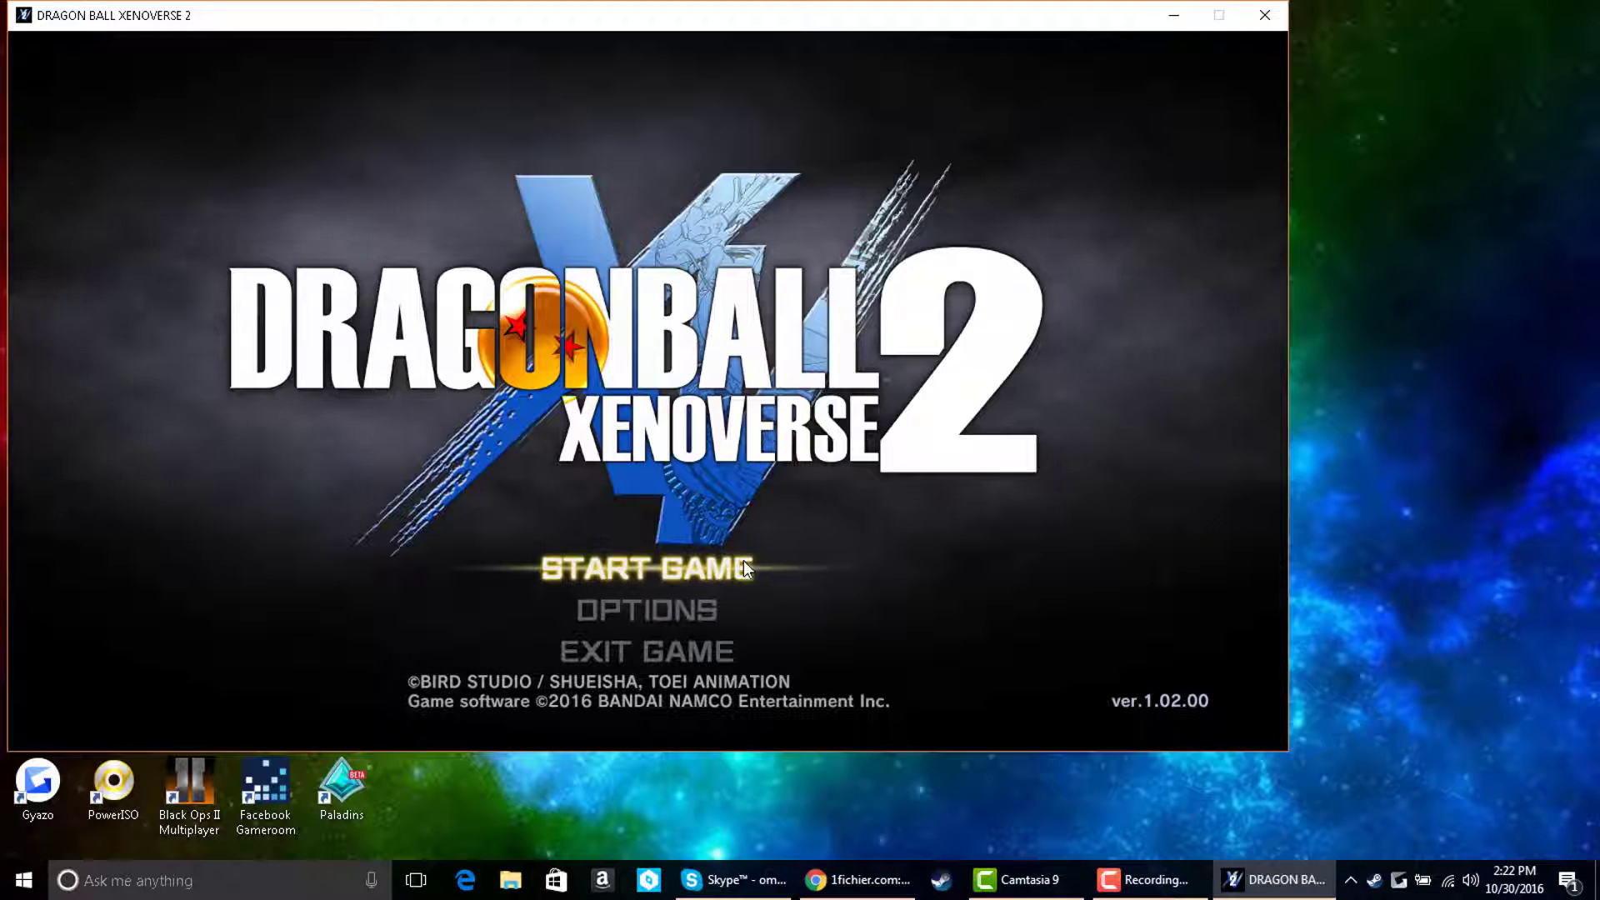
key(Return)
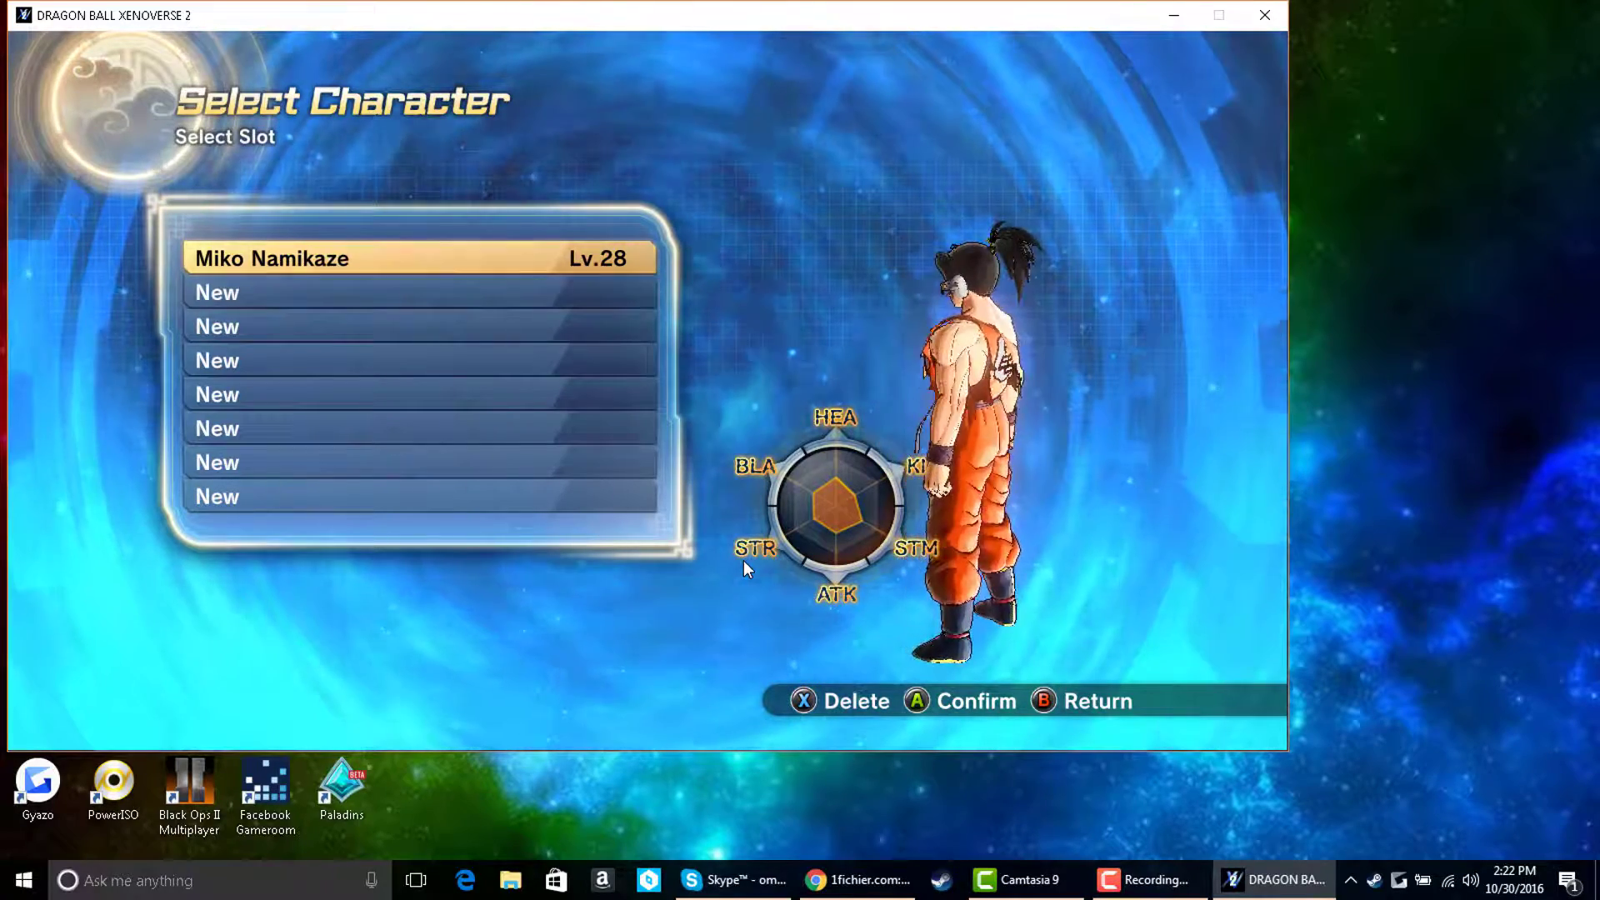
Step: Look through the first three empty character slots and return to the existing Lv.28 character
key(Down)
key(Down)
key(Down)
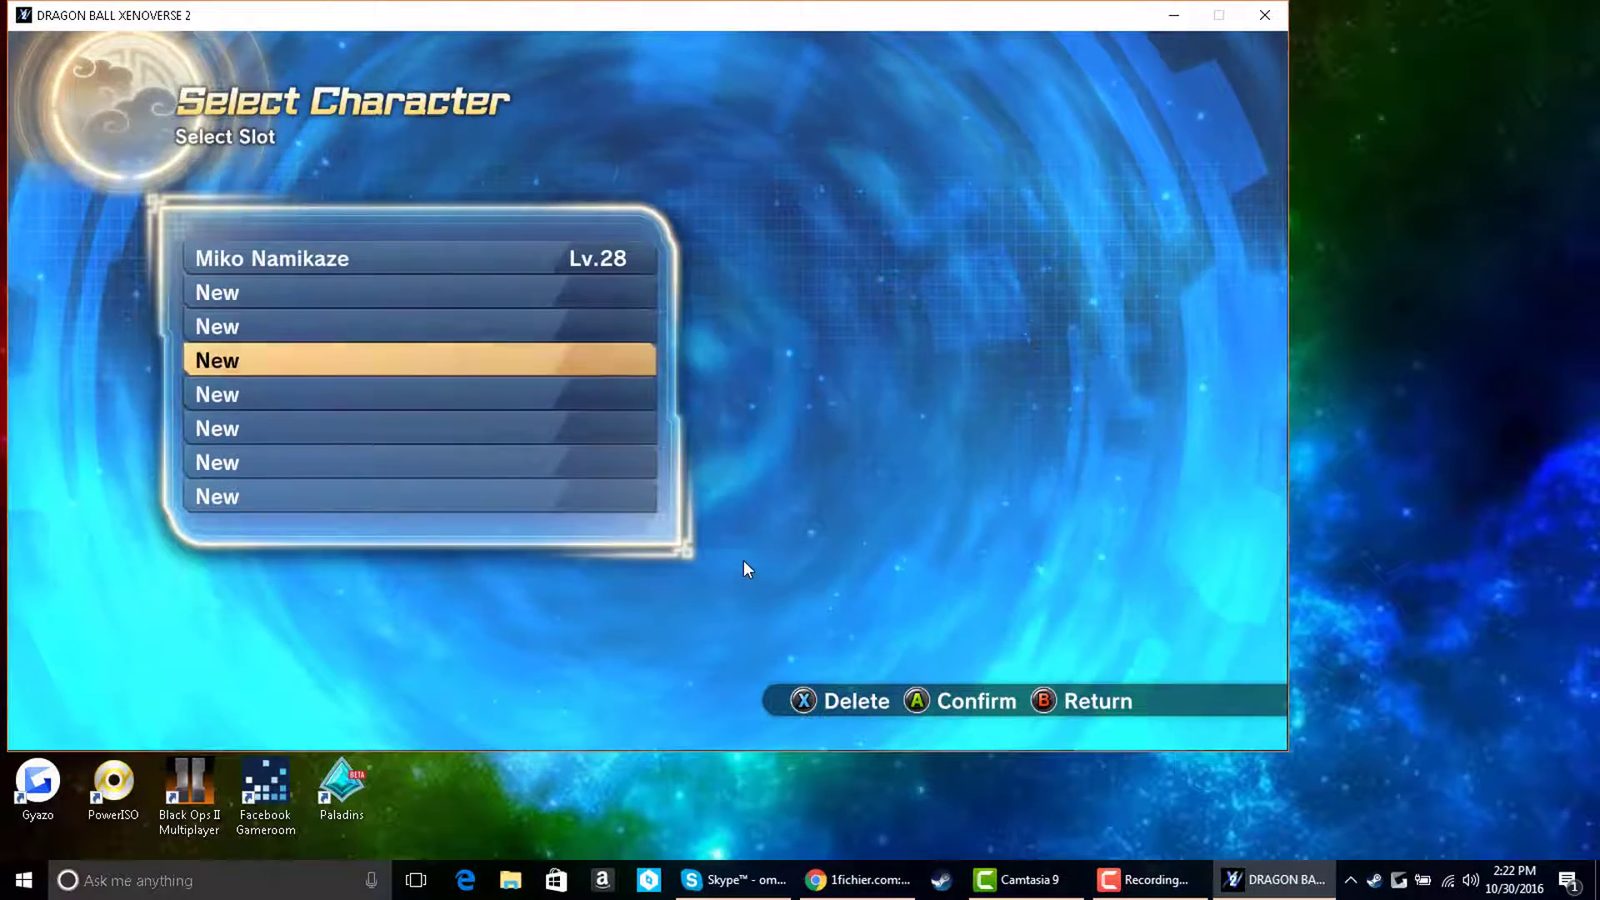
key(Up)
key(Up)
key(Up)
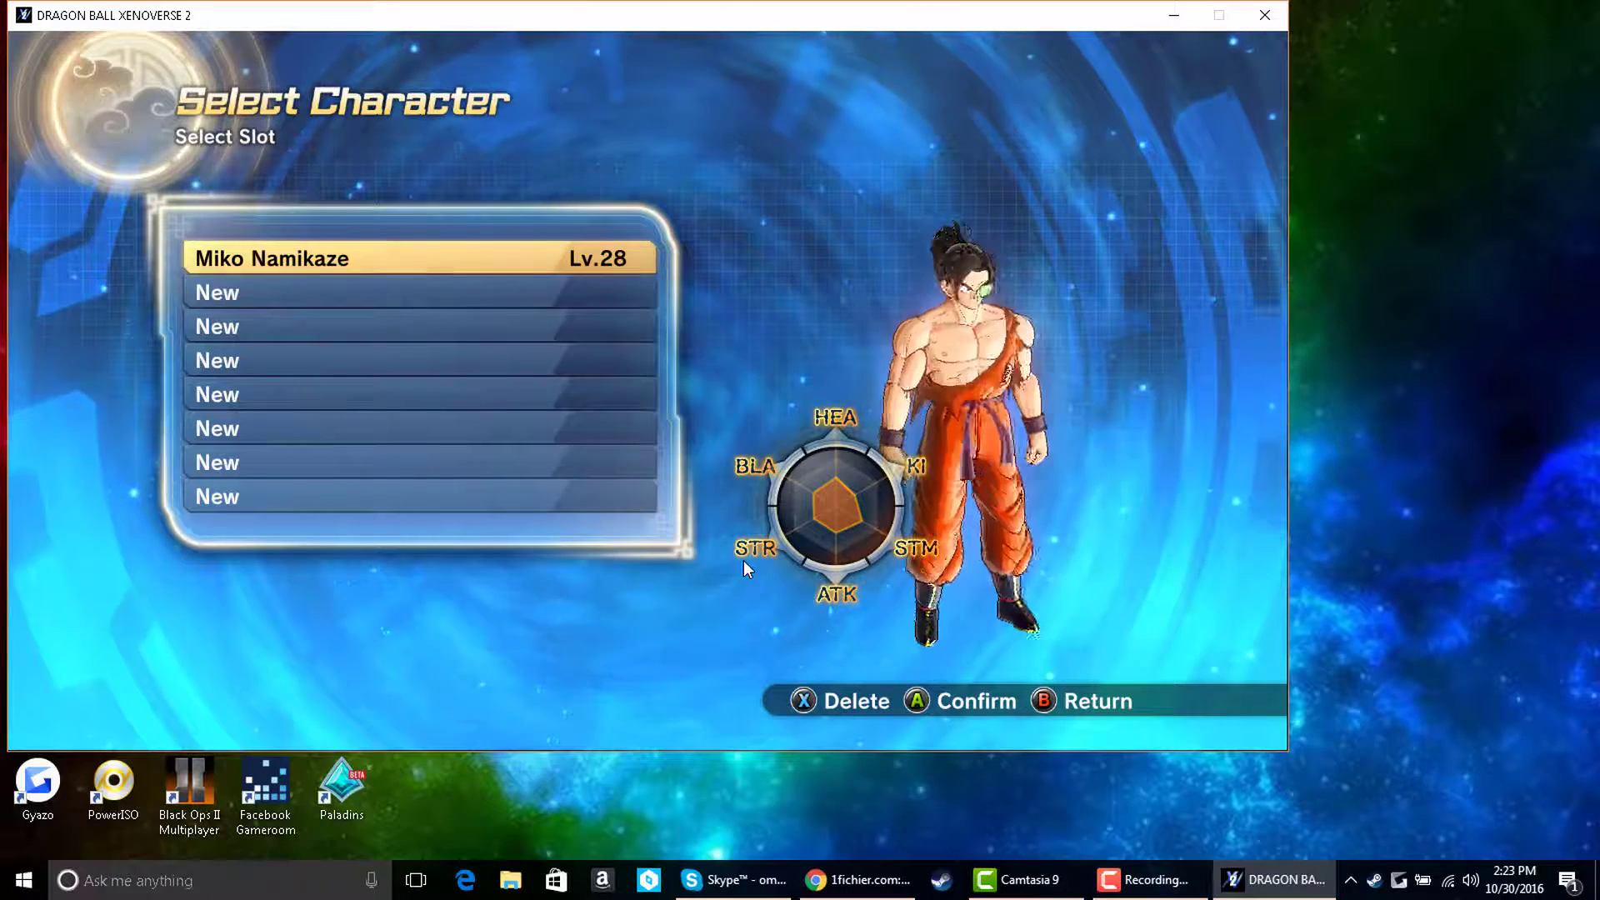
key(Down)
key(Up)
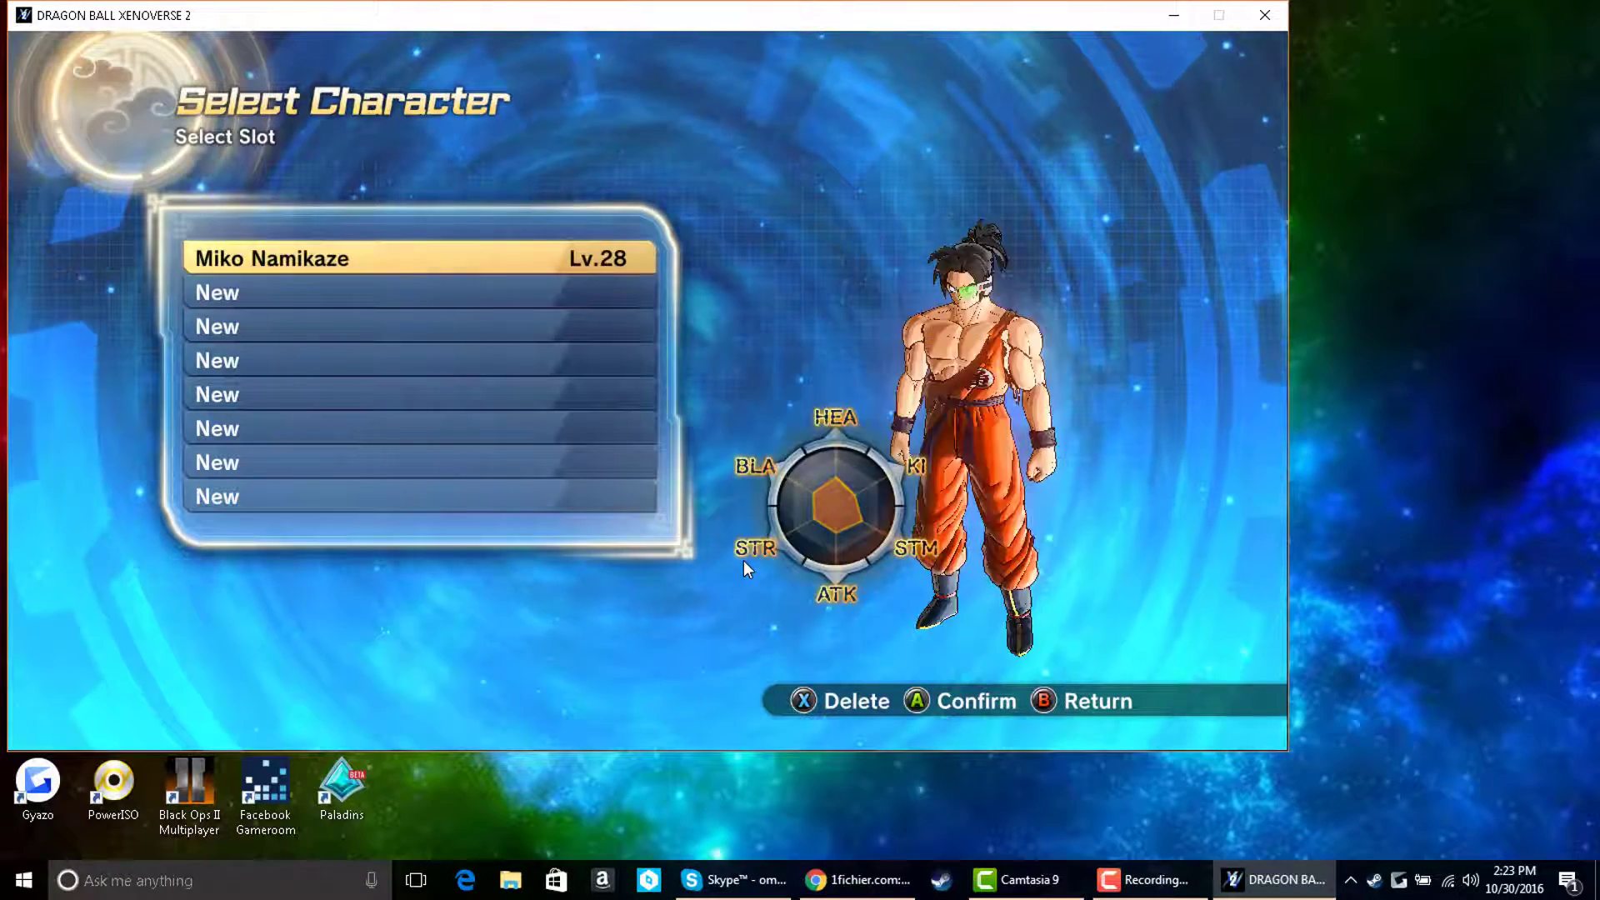
key(Down)
key(Up)
key(Down)
key(Up)
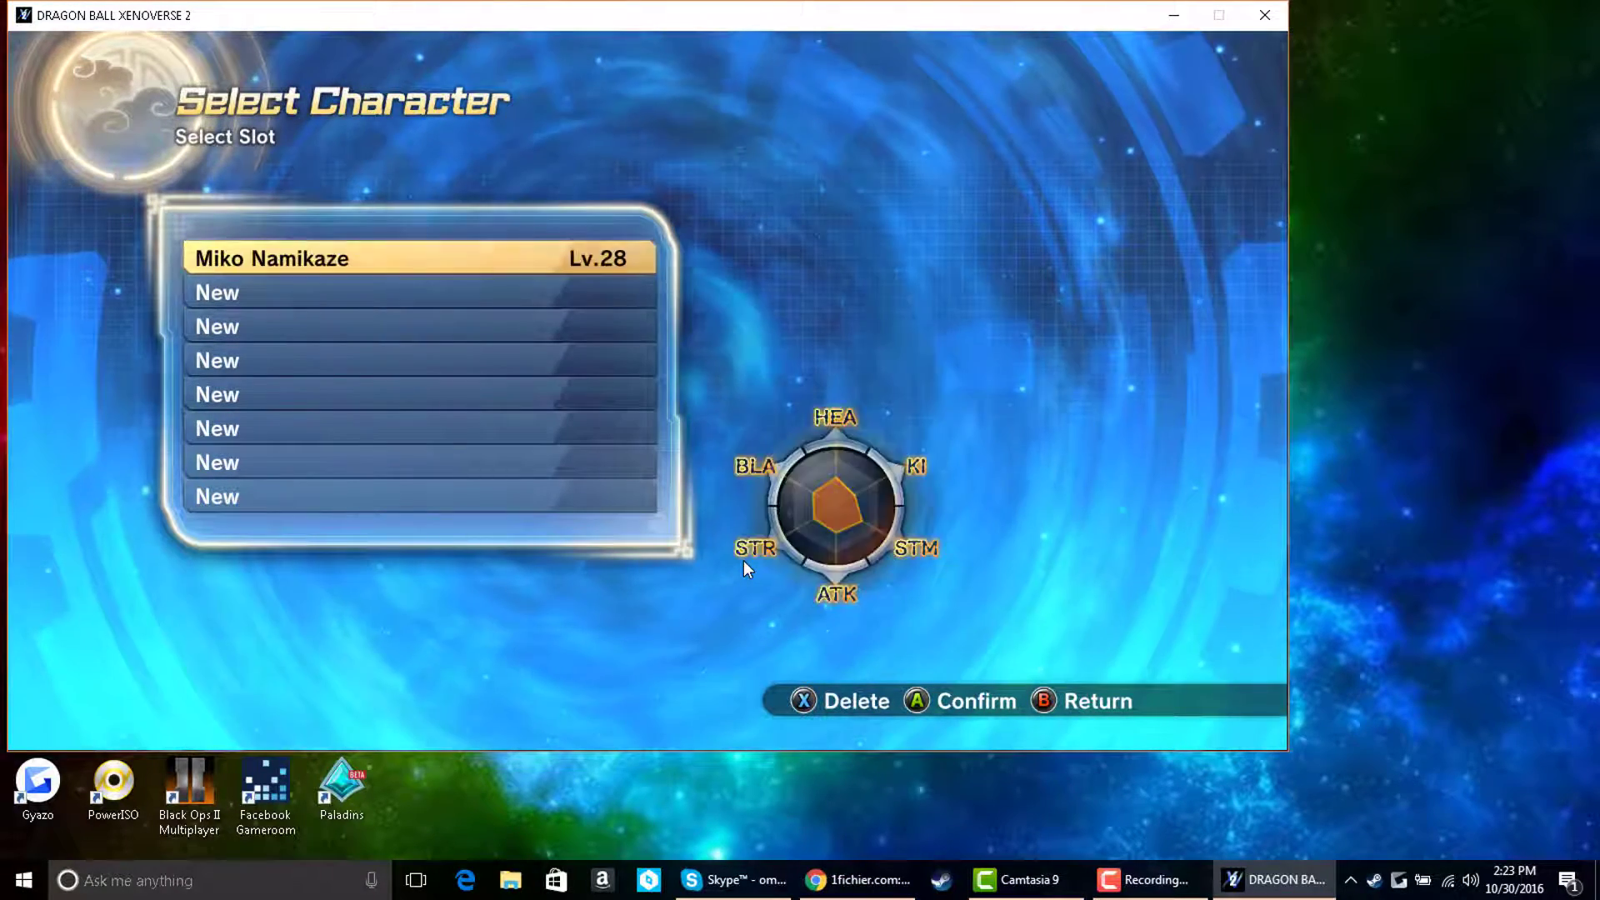
key(Down)
key(Up)
key(Down)
key(Up)
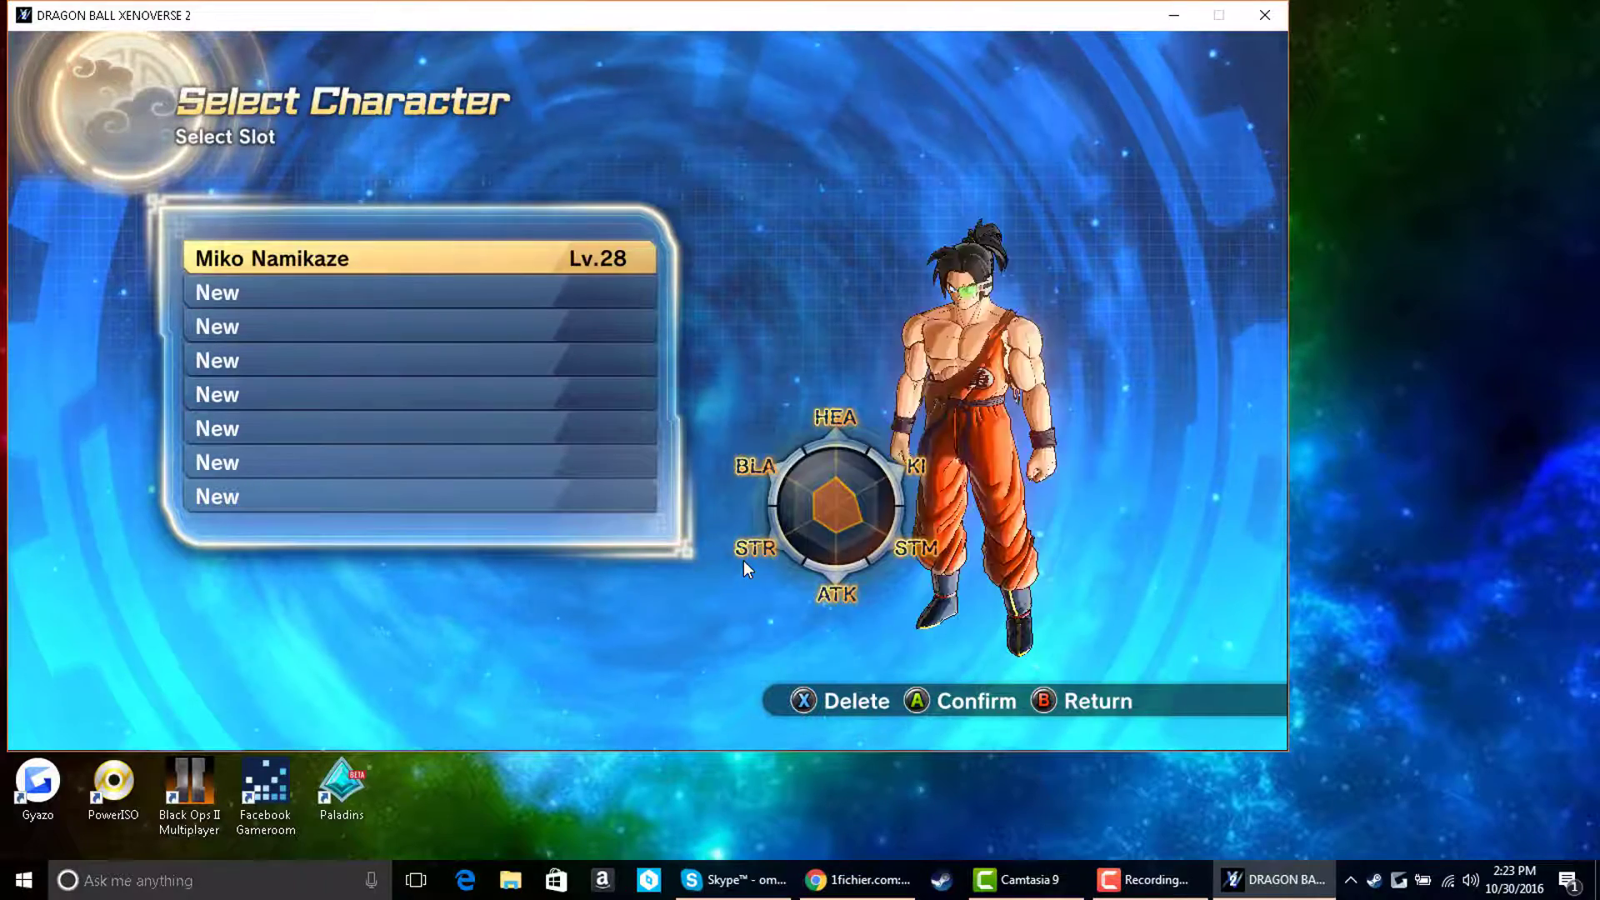